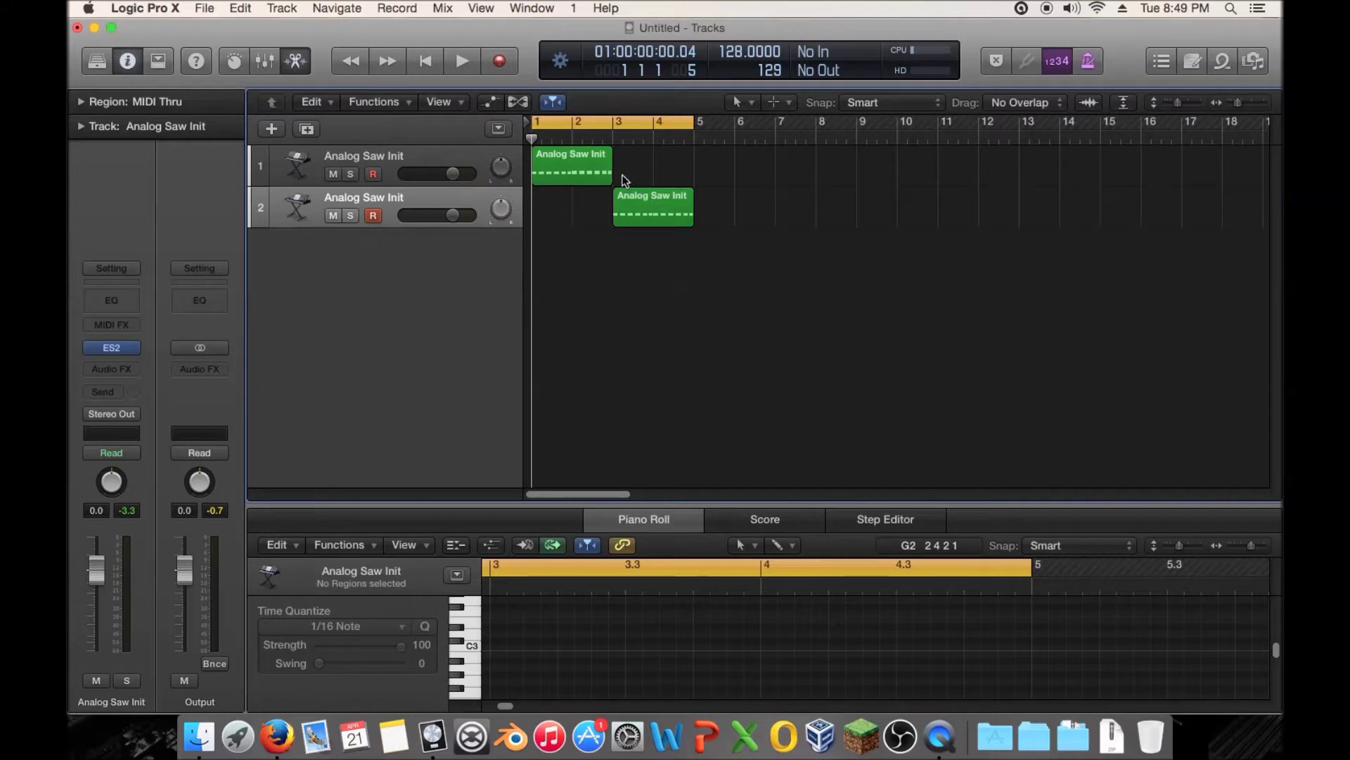
Play back the two Analog Saw Init tracks' regions in bars 1–4.
key("space")
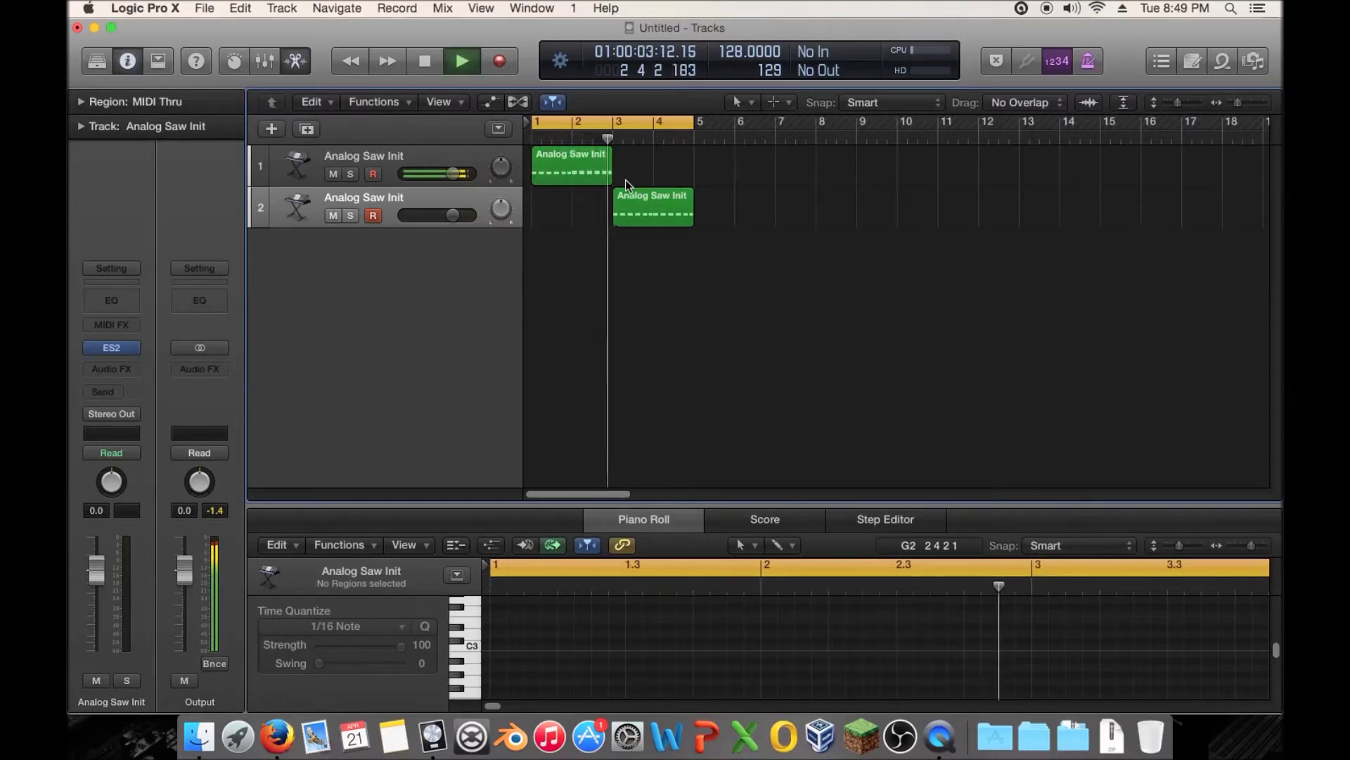
Stop playback and view the notes in both tracks' regions.
key("space")
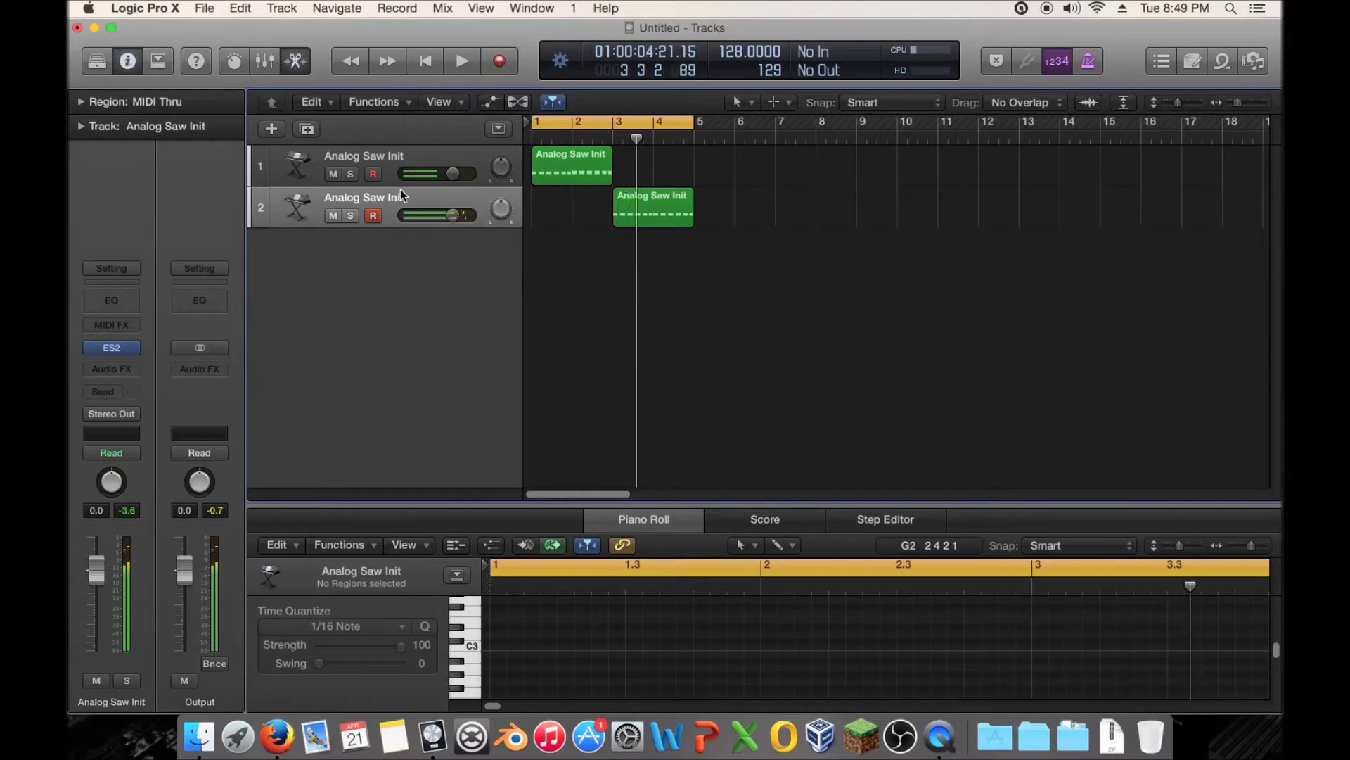
left_click(623, 205)
left_click(571, 180)
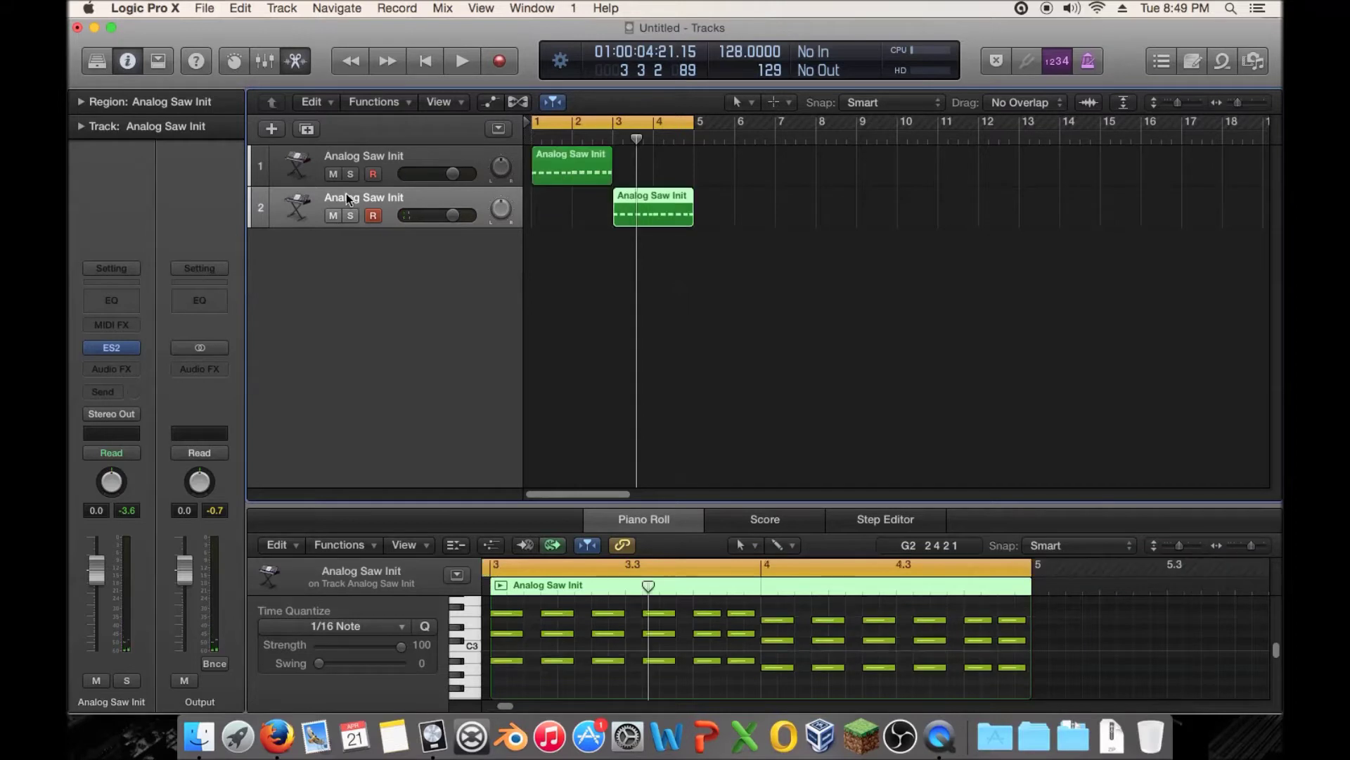
Delete the second track's region and then the empty second track.
left_click(628, 204)
key("Delete")
key("super+BackSpace")
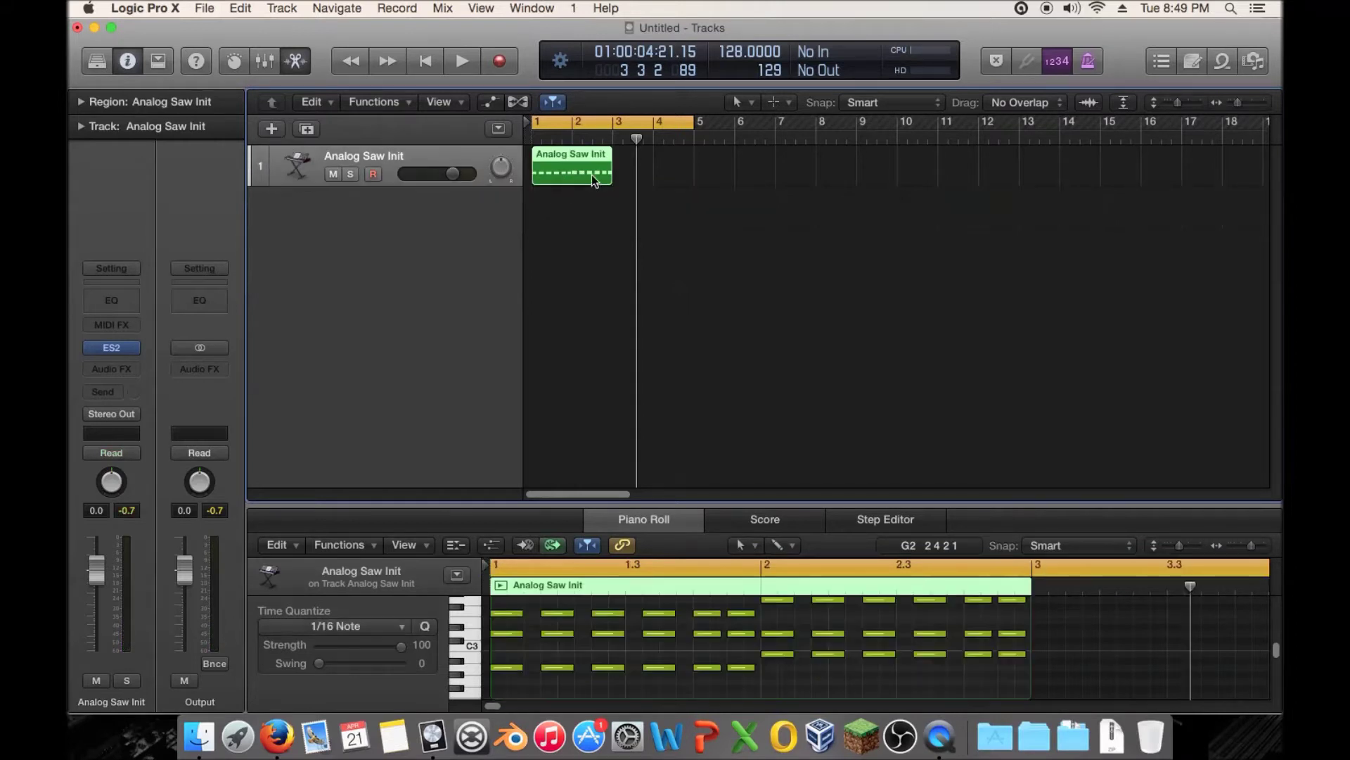
Extend the first track's region to bar 5 and open its ES2 synth.
left_click_drag(611, 173, 694, 171)
mouse_move(137, 347)
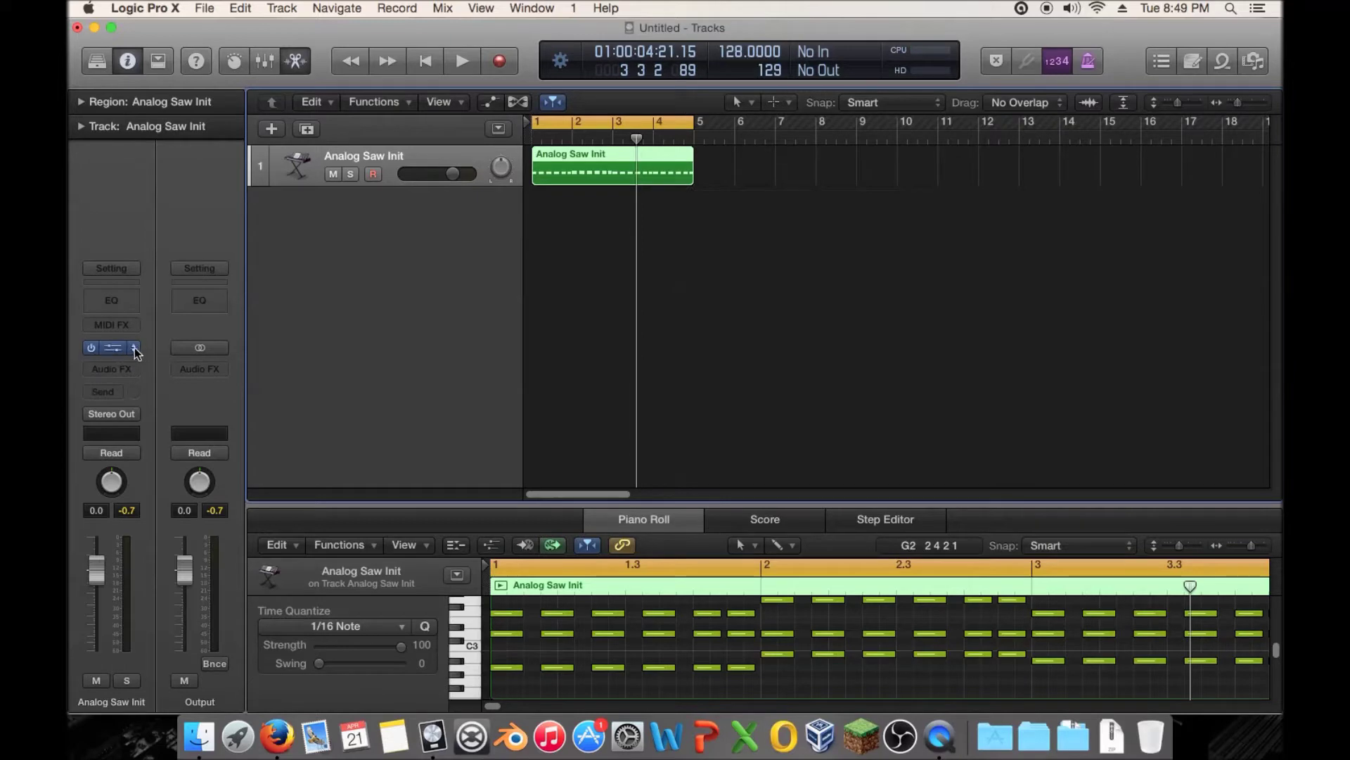
left_click(114, 348)
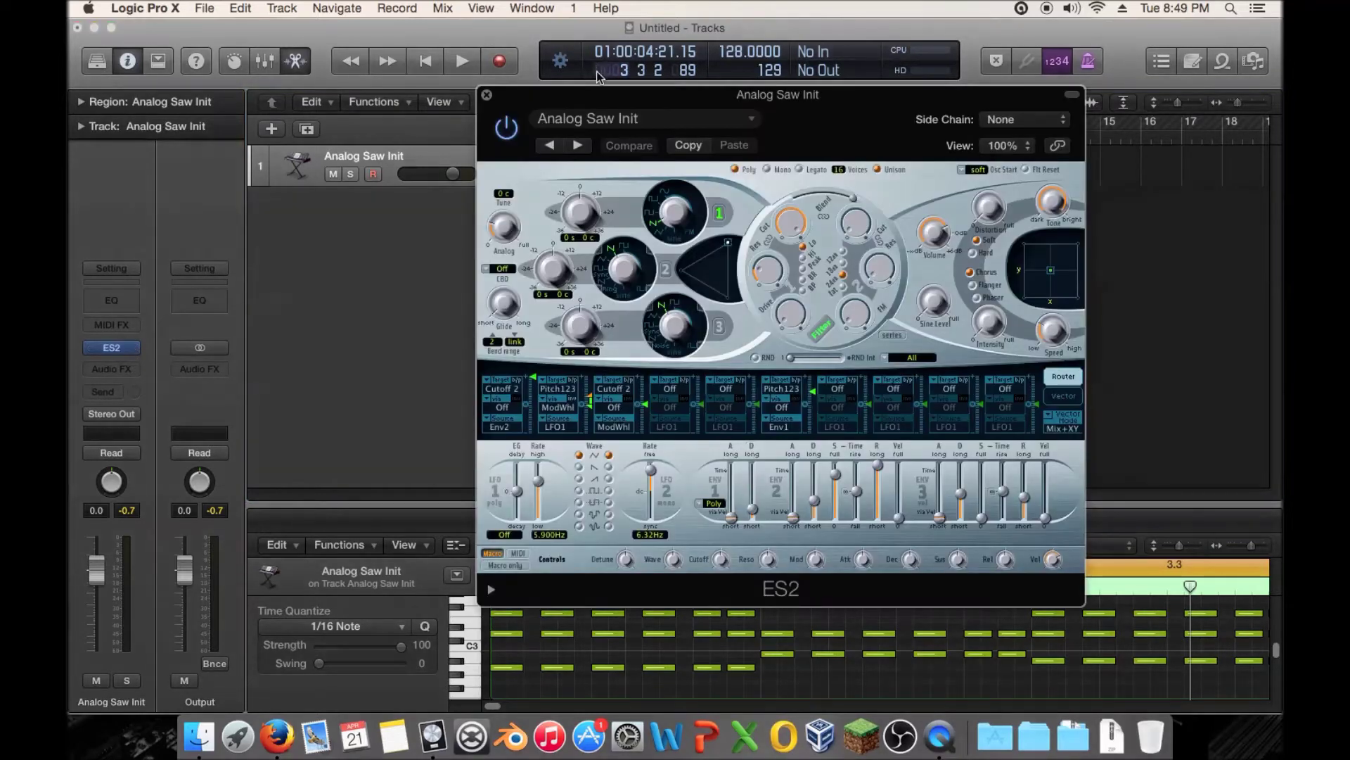
Reload ES2's Tutorial Settings > Analog Saw Init preset and play the part to hear it.
left_click(602, 118)
mouse_move(598, 672)
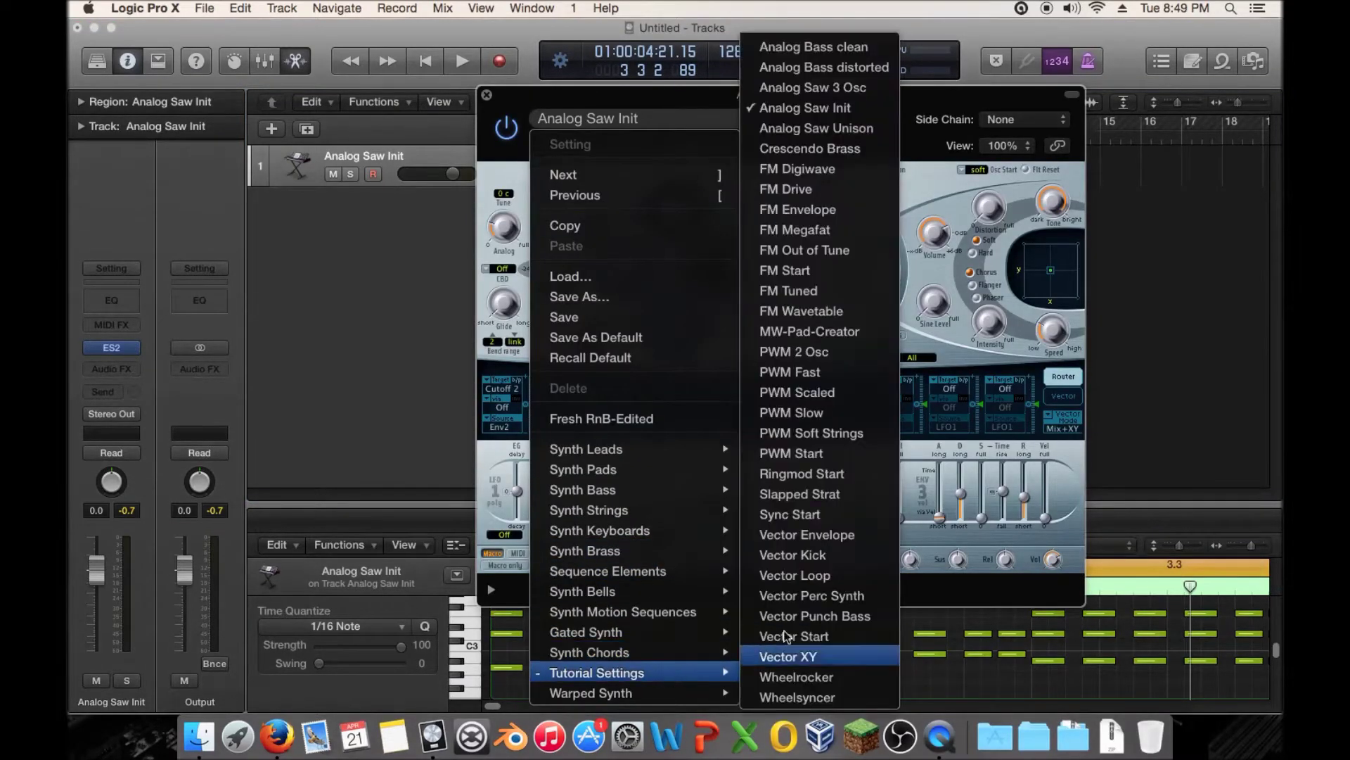
left_click(809, 107)
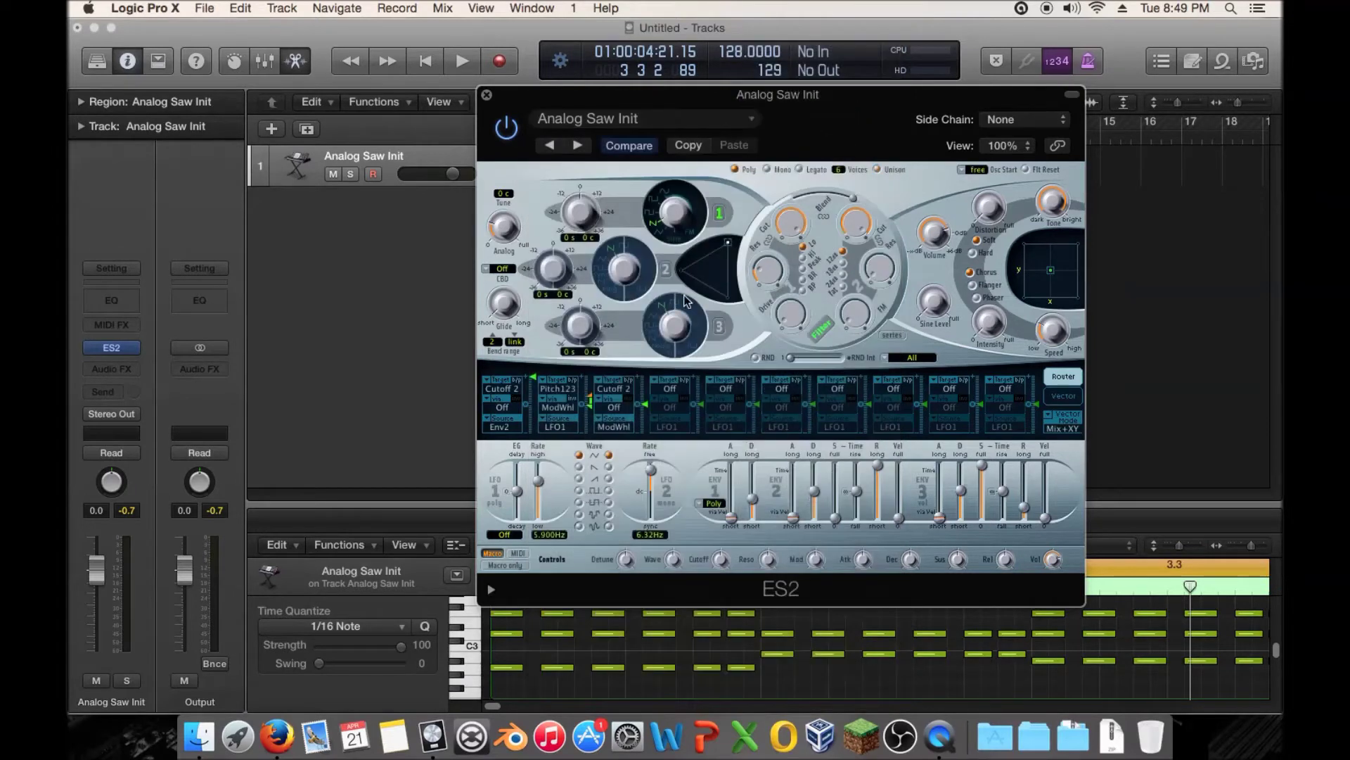
key("space")
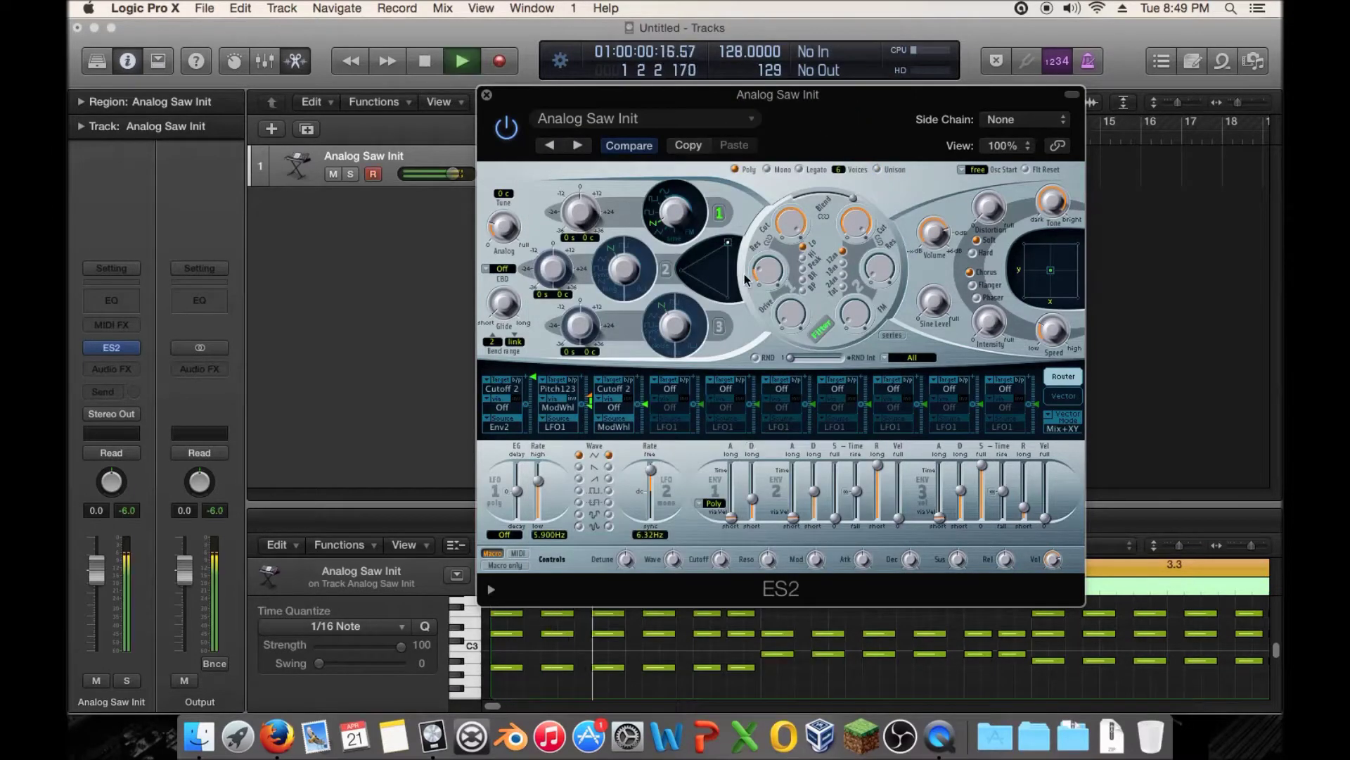
key("space")
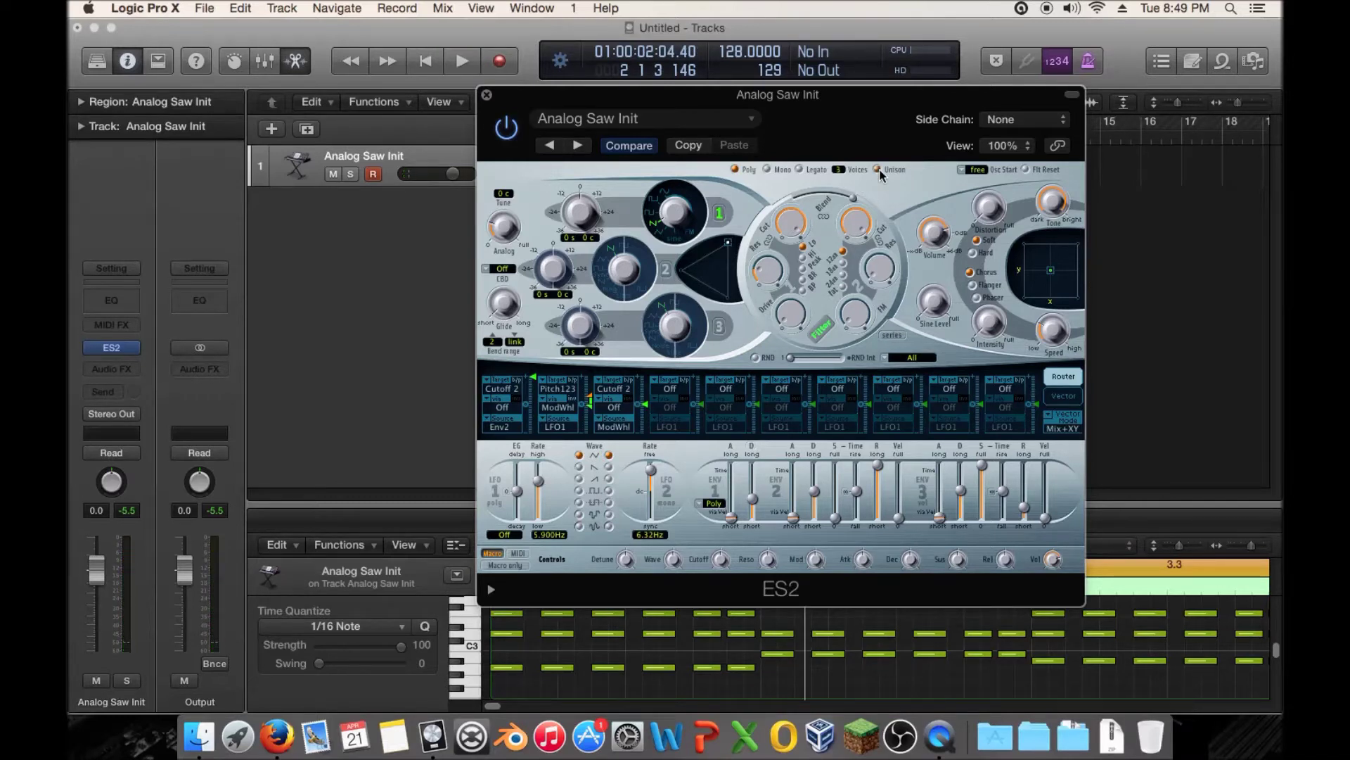
key("space")
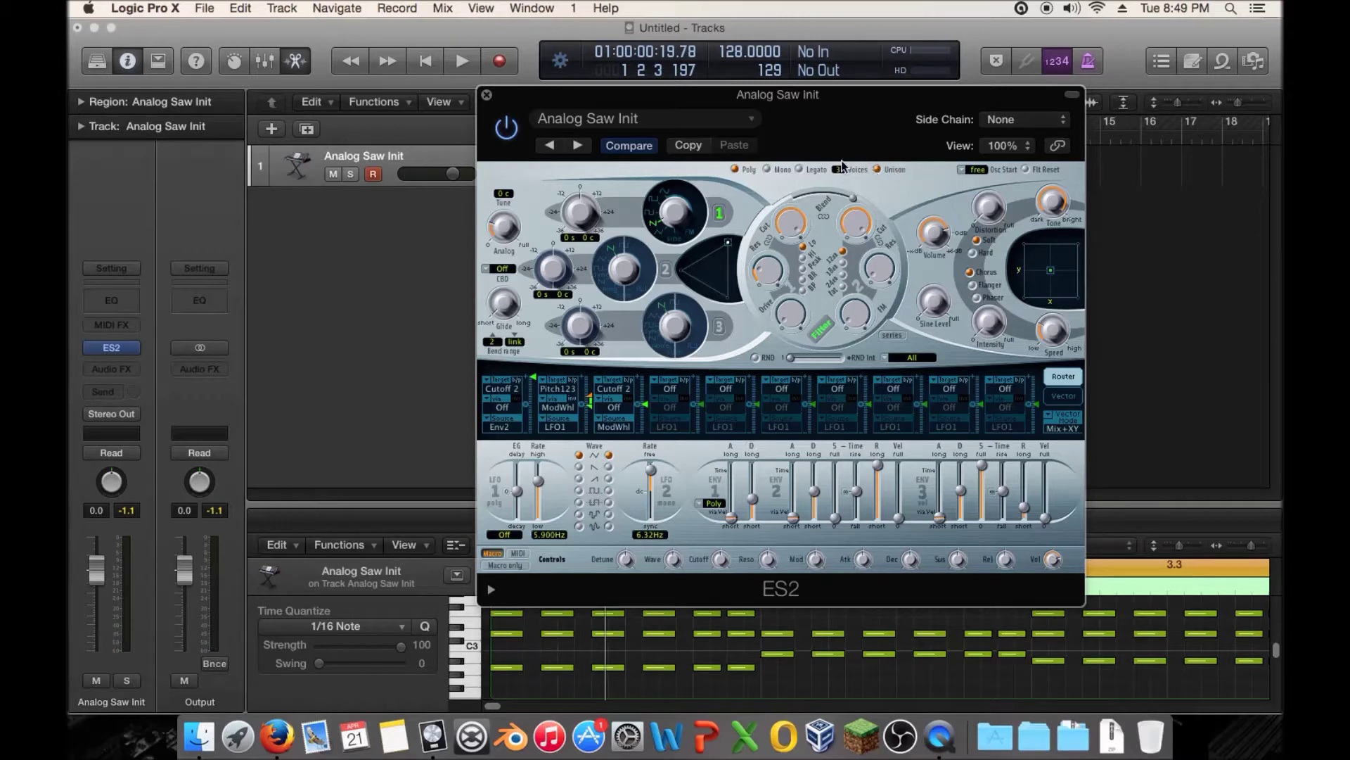
Raise the ES2 voice count to 16 and audition the first low note.
left_click_drag(841, 164, 845, 73)
left_click(517, 684)
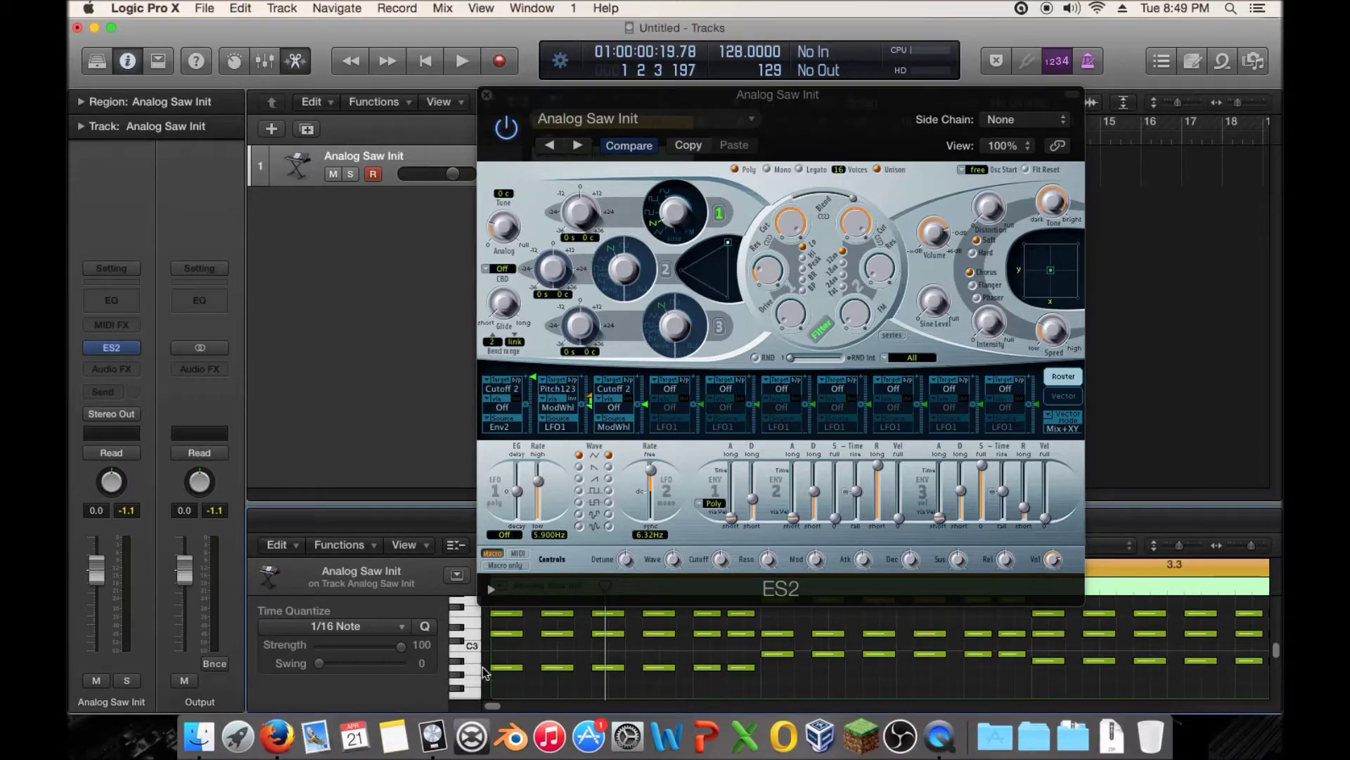
left_click(507, 667)
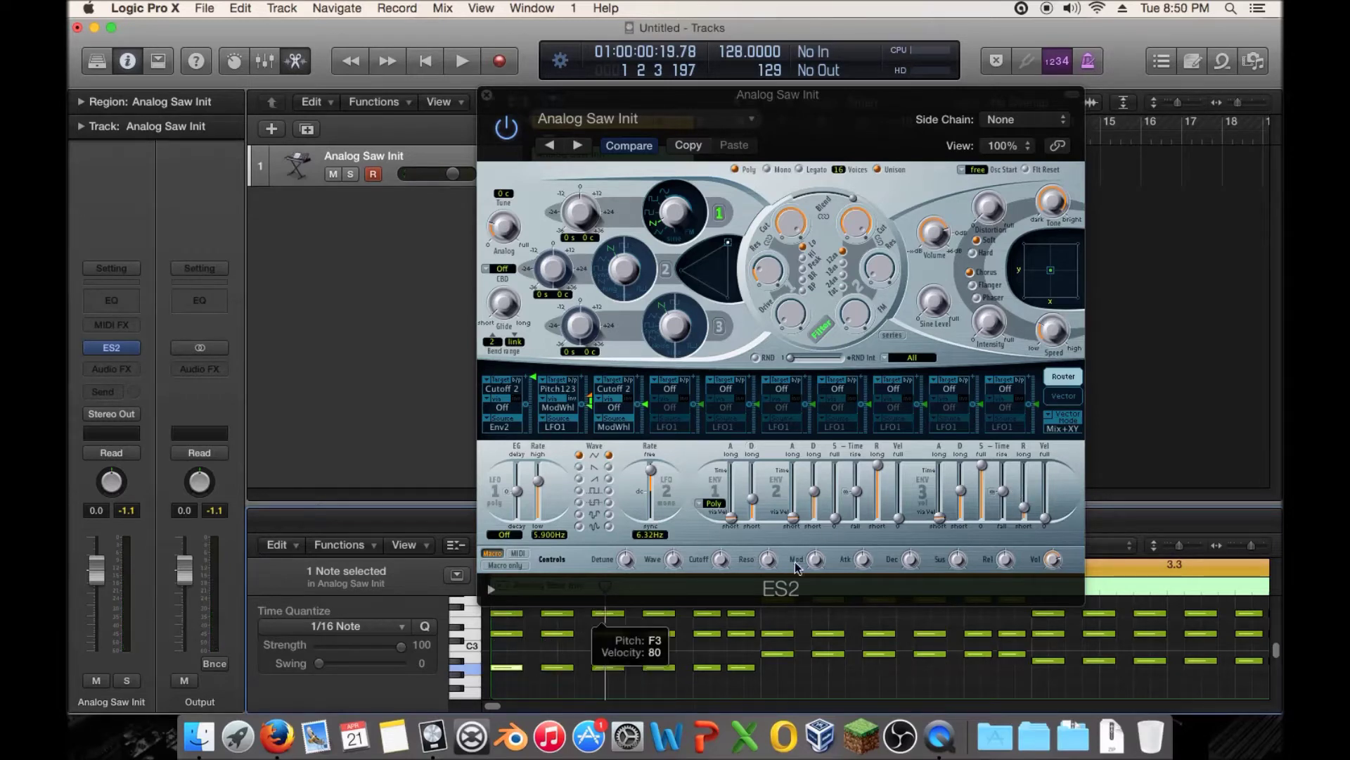
Select the three notes of the opening D minor chord and start playback.
left_click_drag(525, 687, 521, 601)
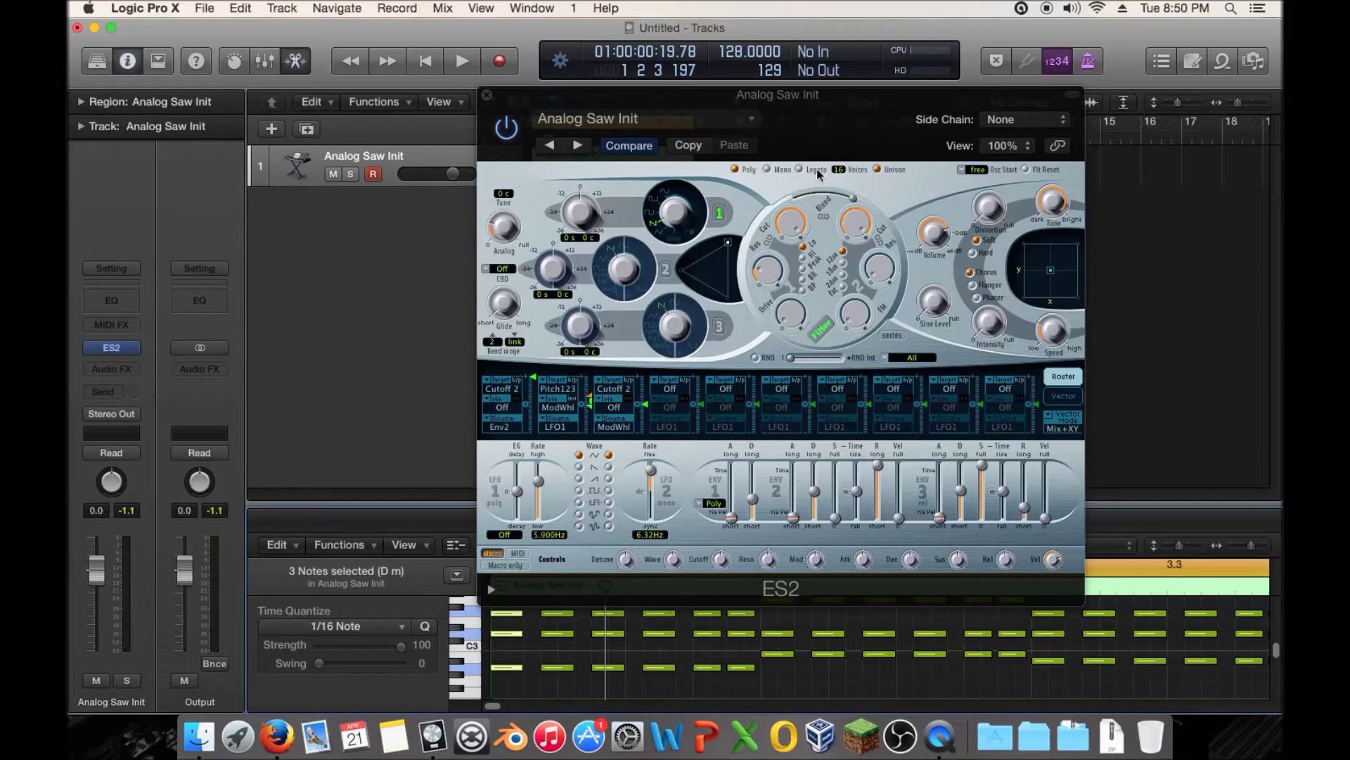
left_click(843, 153)
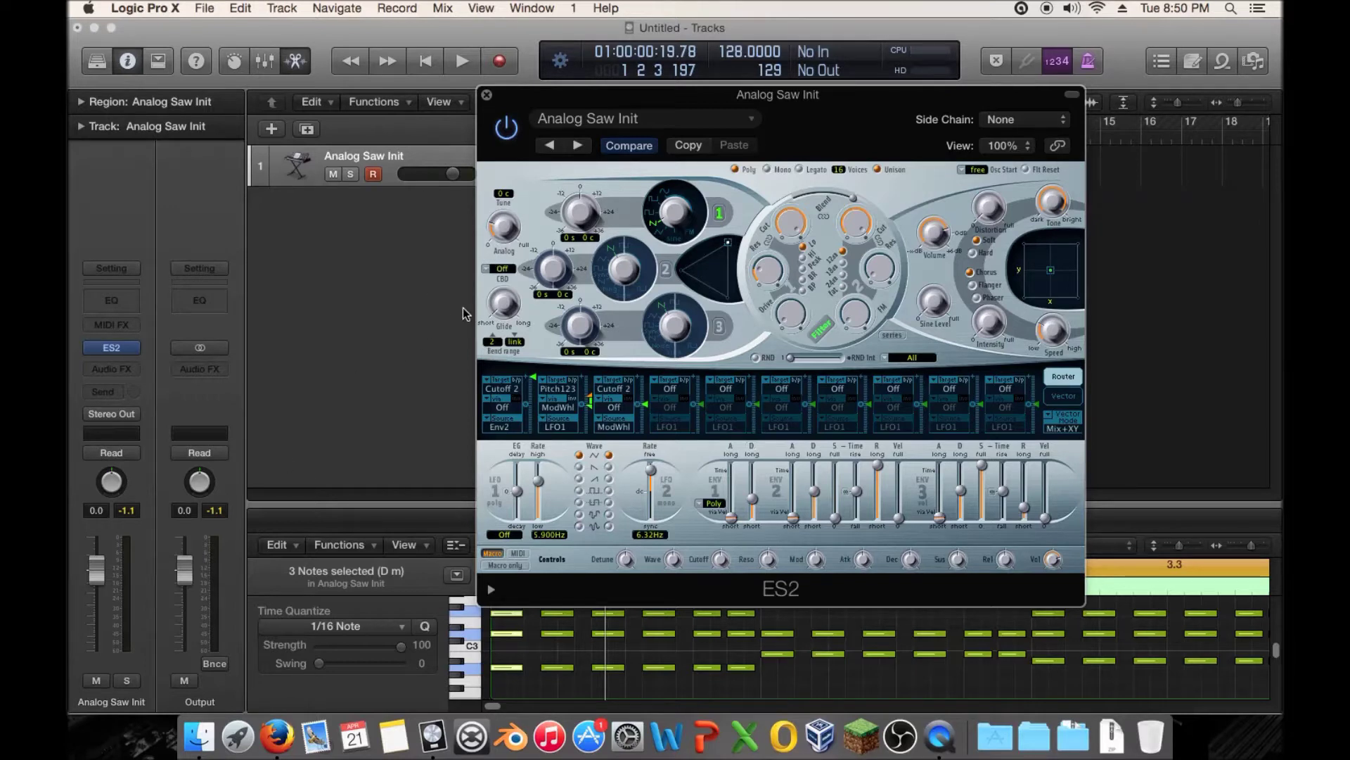
key("space")
Replay from the start while turning the ES2 Analog knob down to 0, then back up.
key("space")
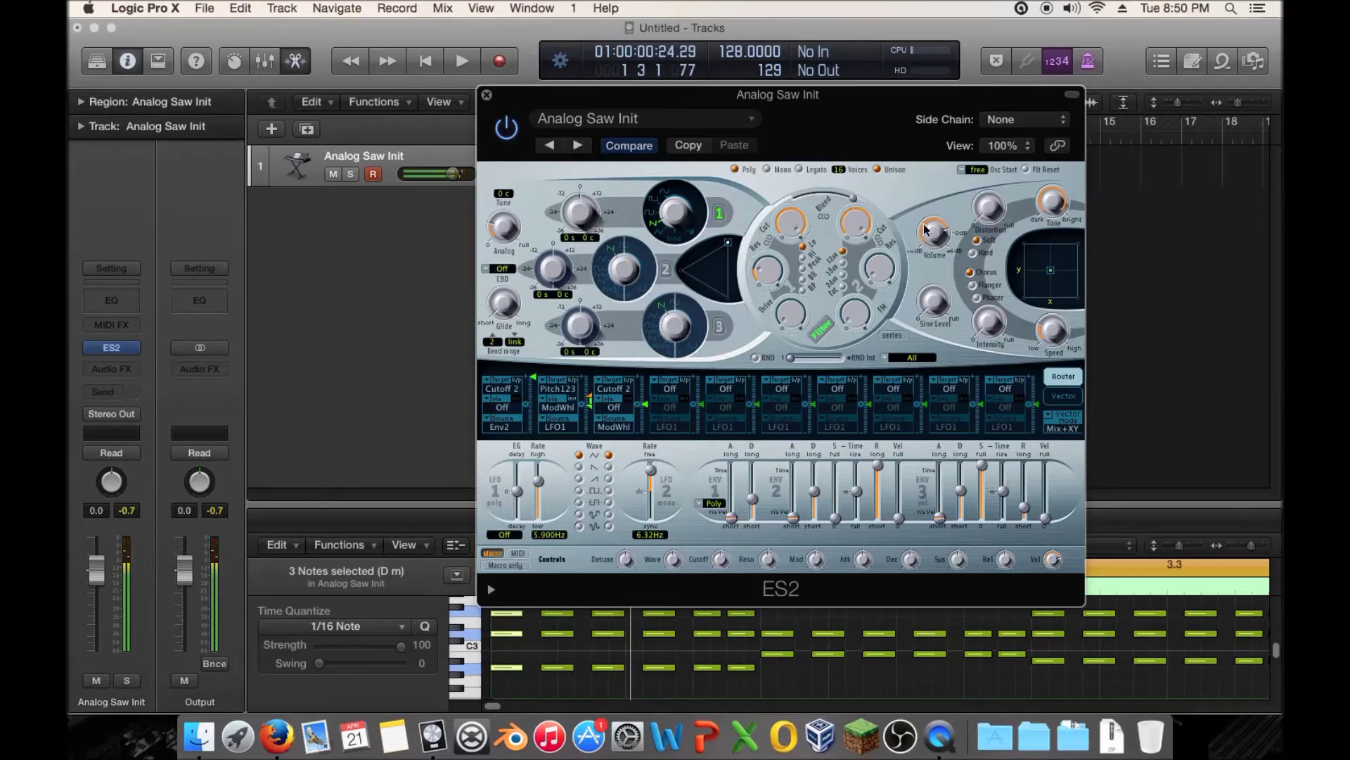
key("Return")
key("space")
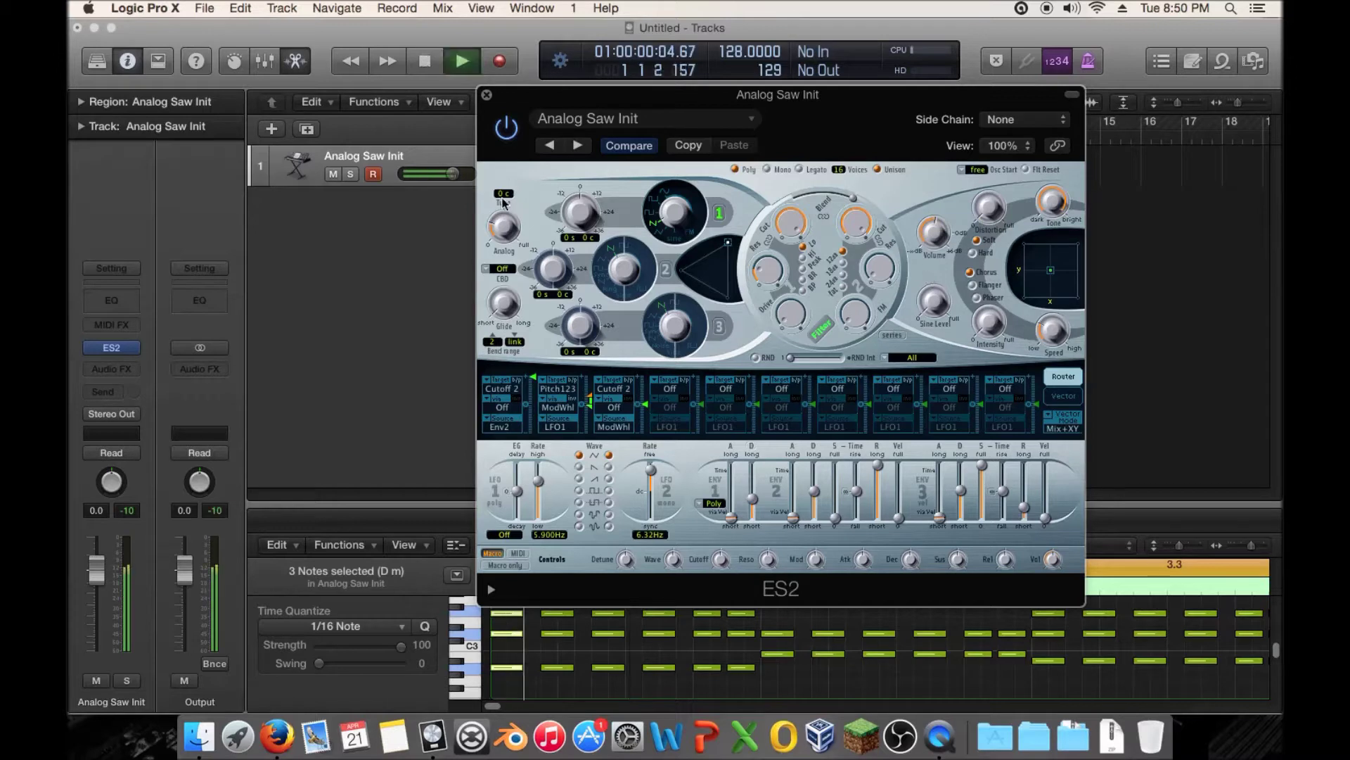
key("space")
mouse_move(504, 228)
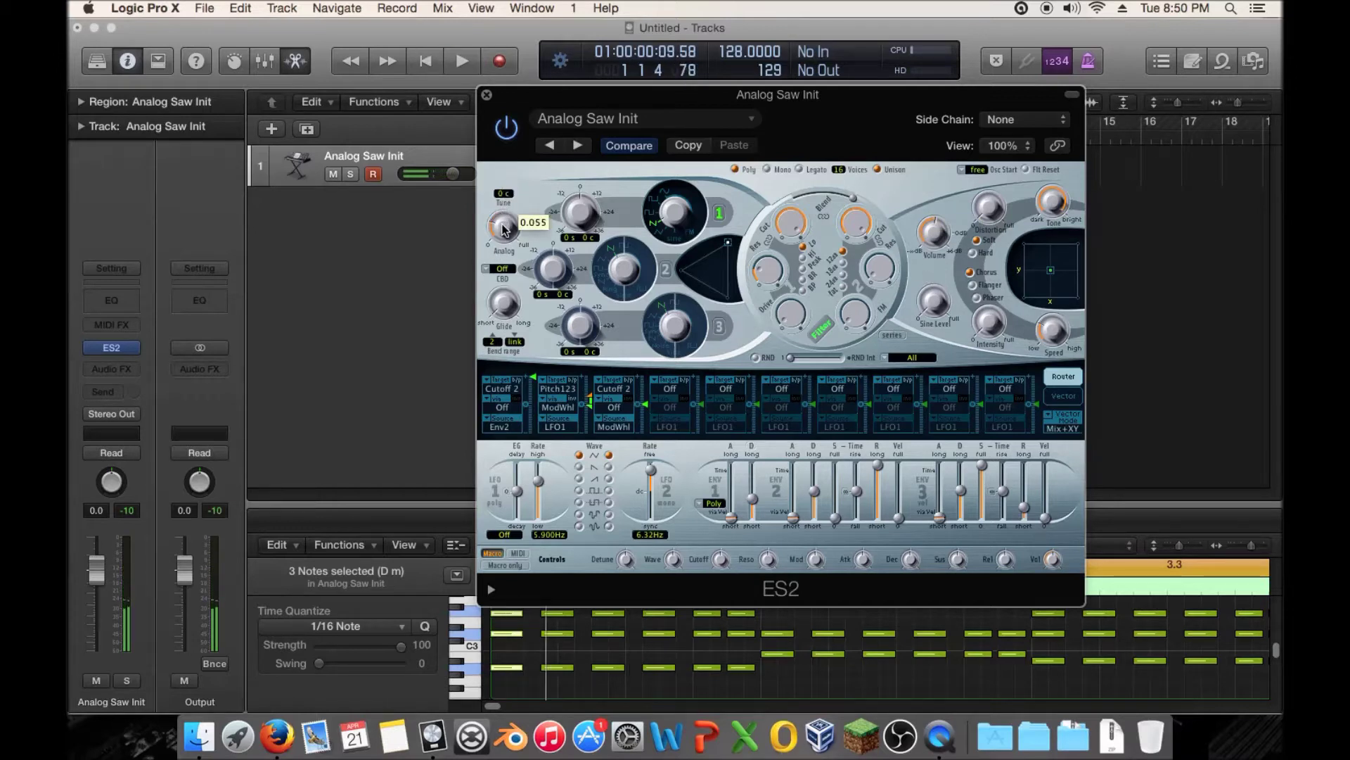
left_click_drag(504, 229, 507, 285)
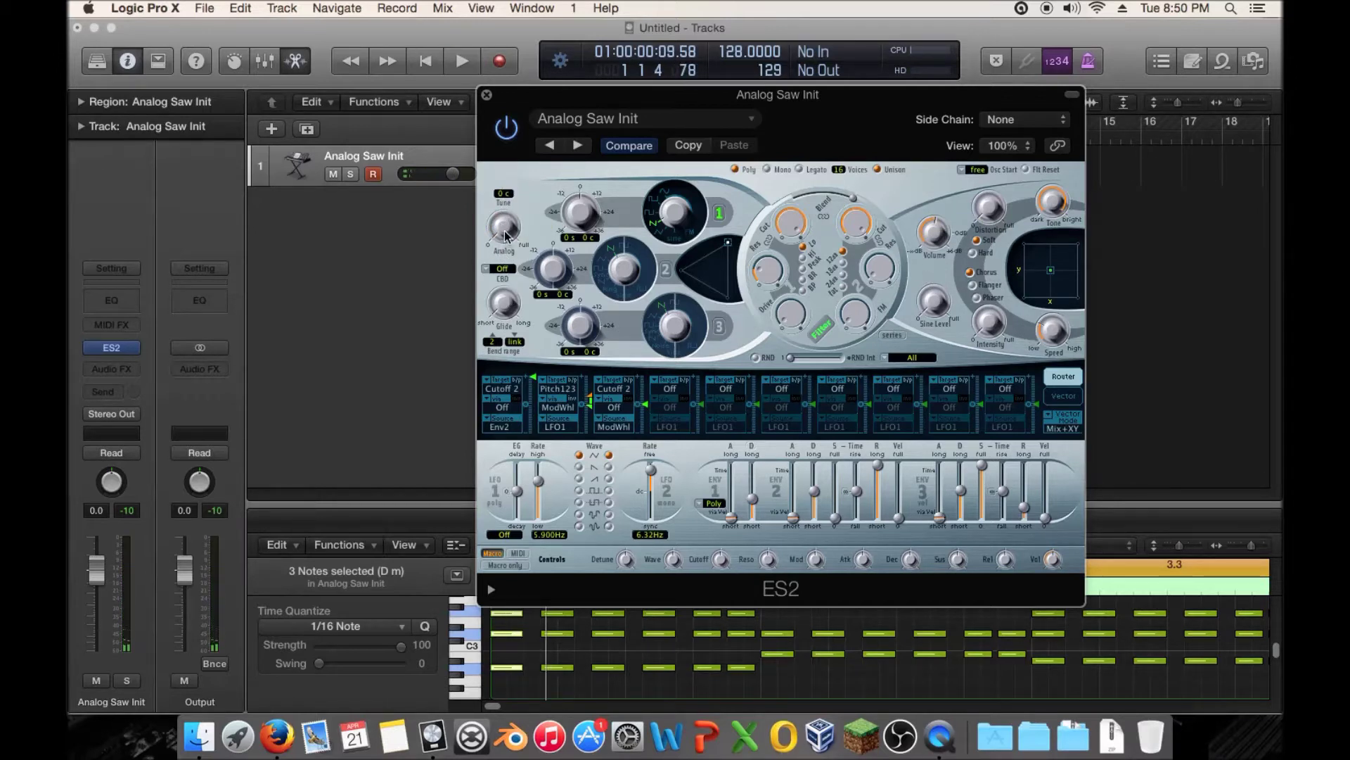
key("space")
left_click_drag(505, 235, 502, 111)
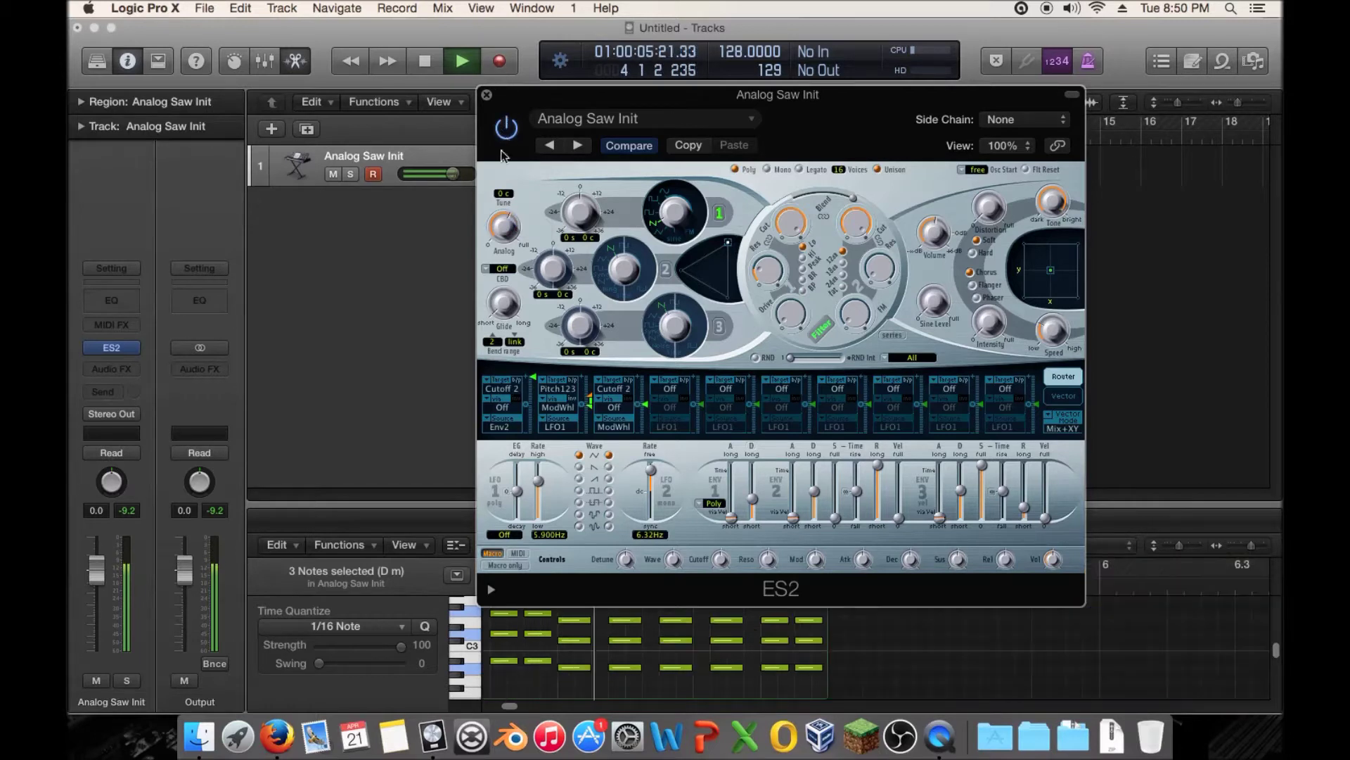
key("space")
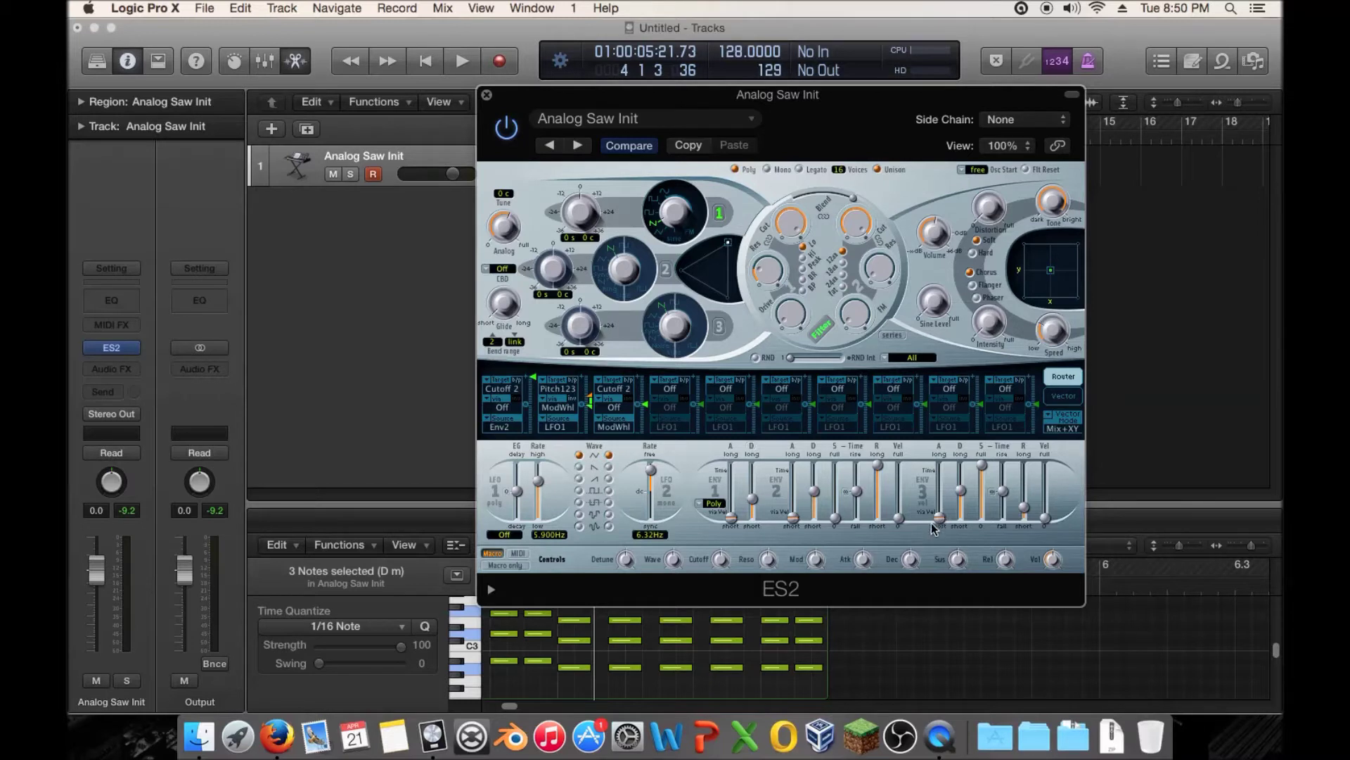
Nudge ENV3's attack up, then set it back to 1.60ms while auditioning.
left_click_drag(942, 528, 945, 520)
key("space")
mouse_move(944, 521)
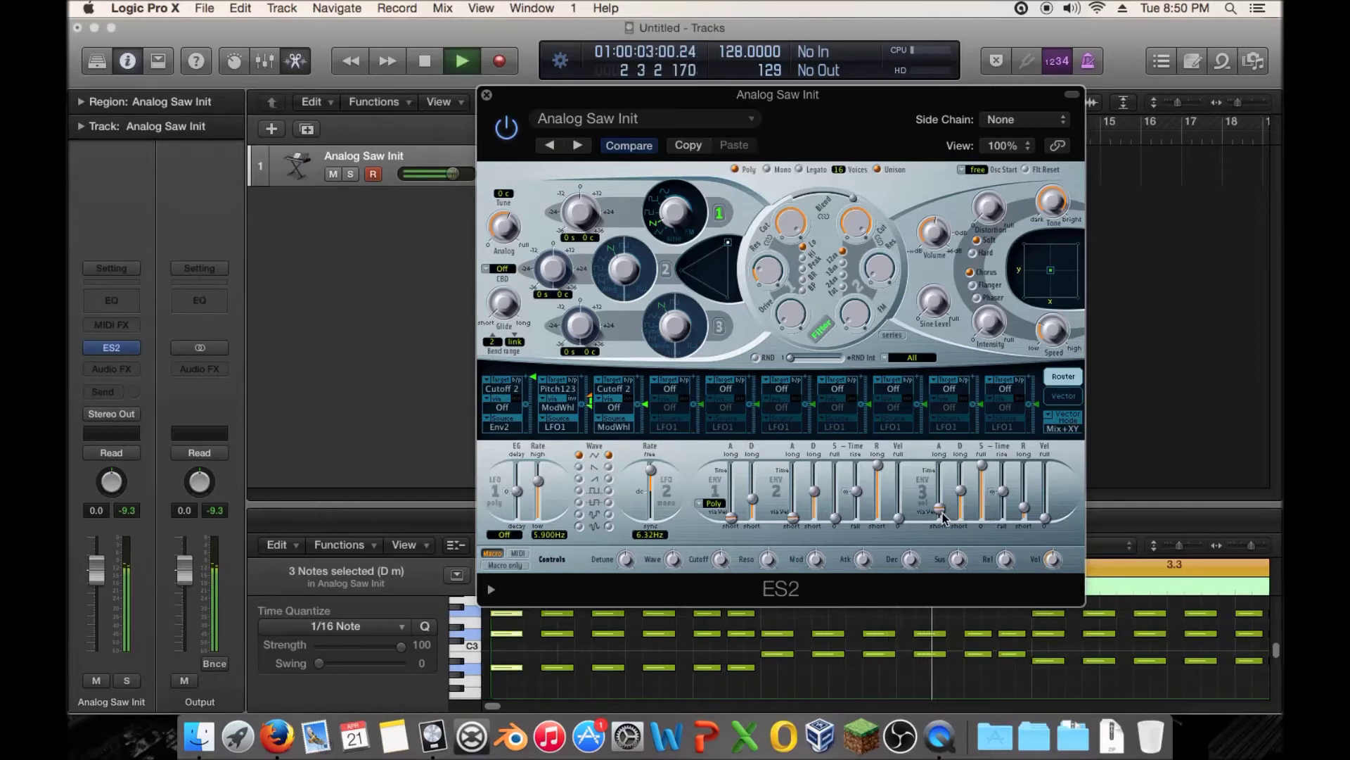
left_click_drag(944, 519, 944, 518)
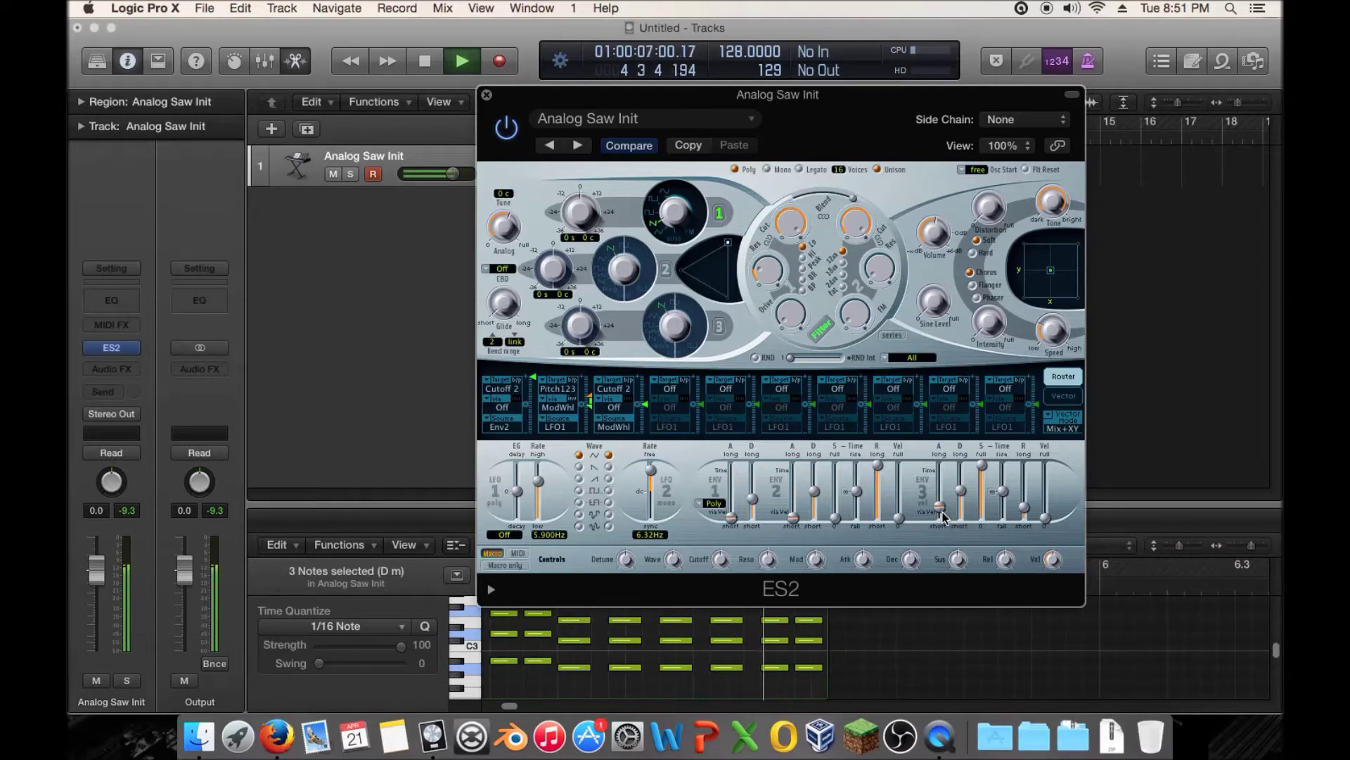
left_click(944, 511)
key("space")
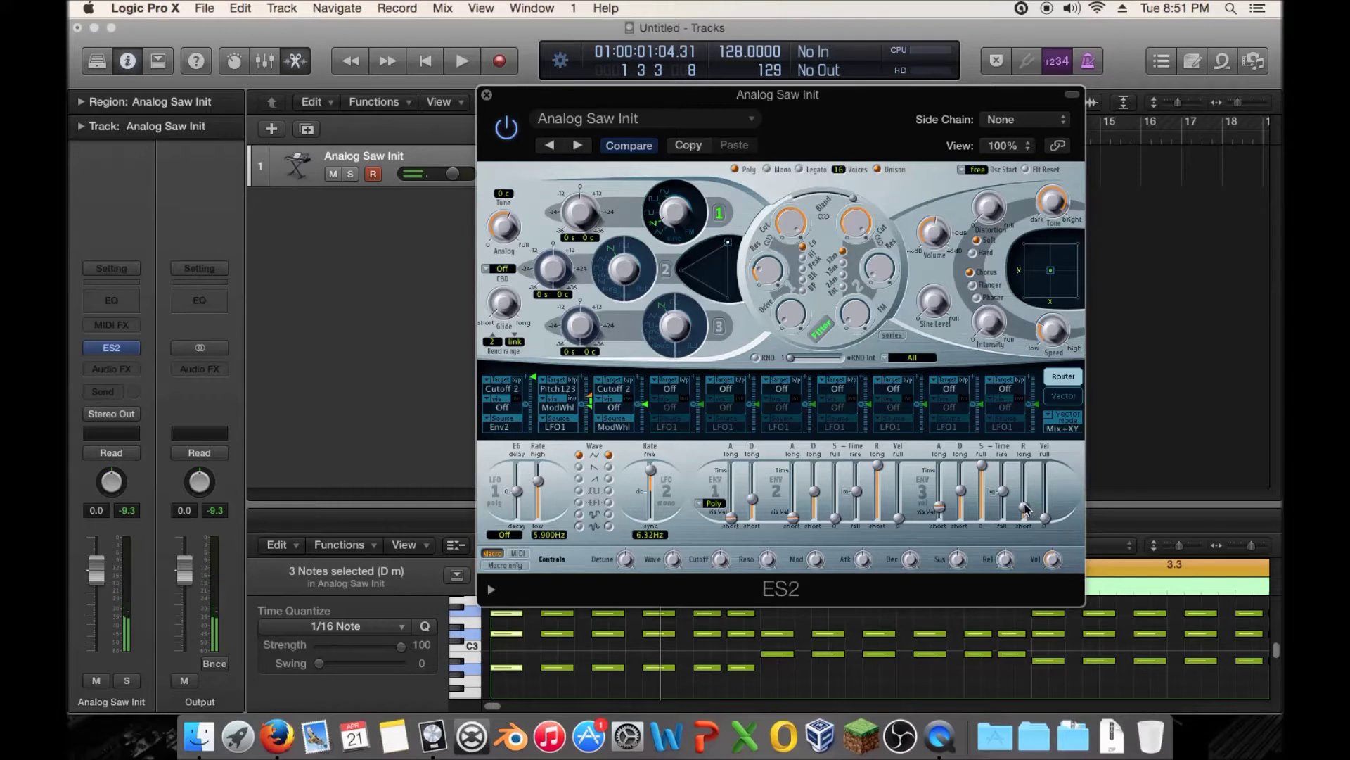
Lengthen ENV3's release to 350ms and bring its sustain up to full.
key("space")
left_click_drag(1025, 507, 1027, 496)
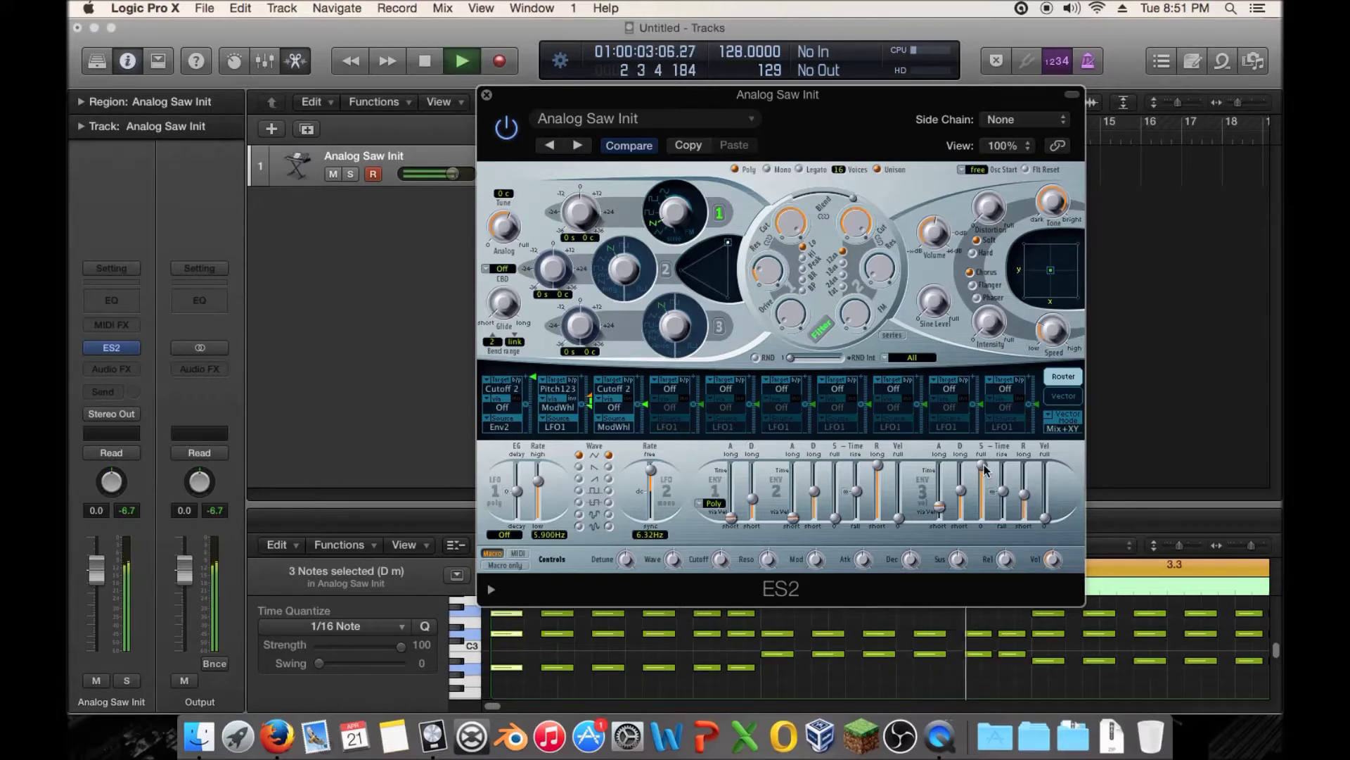
key("space")
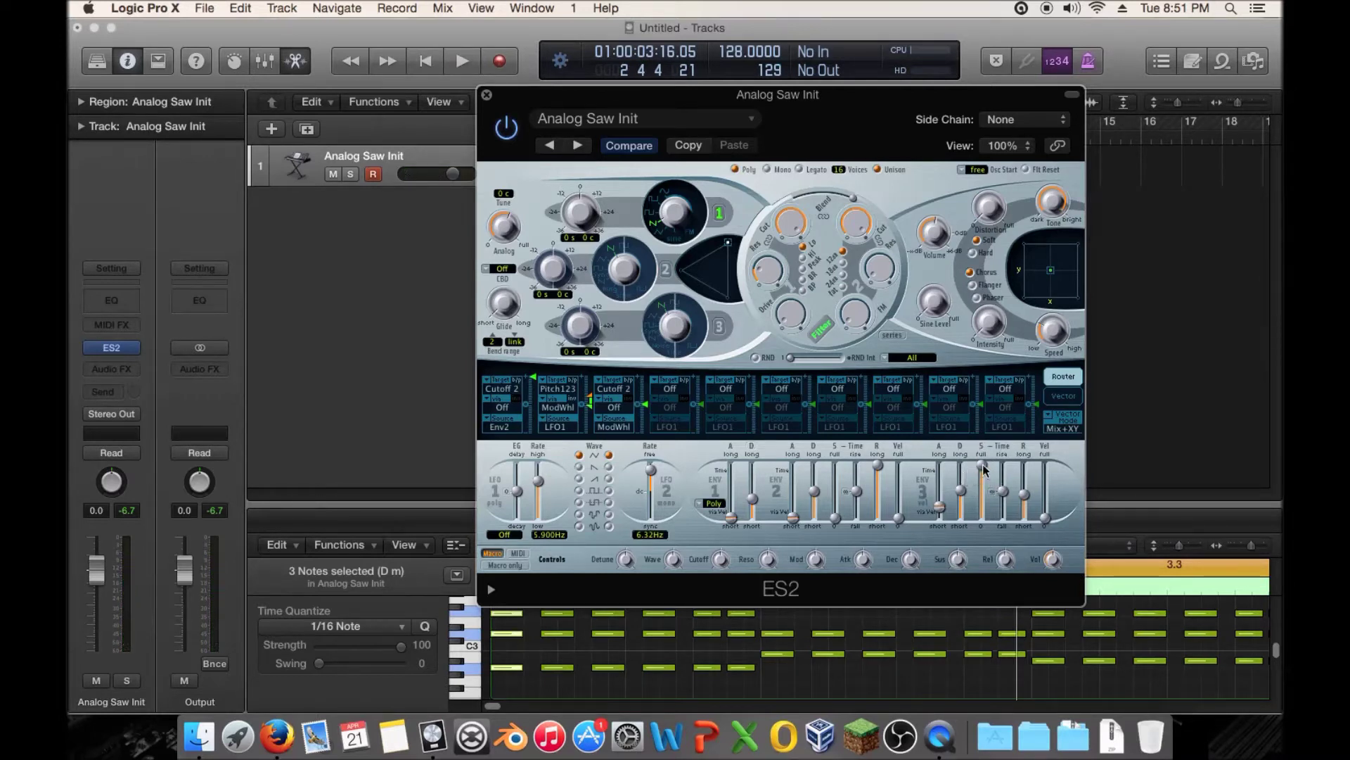
mouse_move(983, 469)
left_mouse_down()
mouse_move(983, 496)
mouse_move(962, 480)
left_mouse_up()
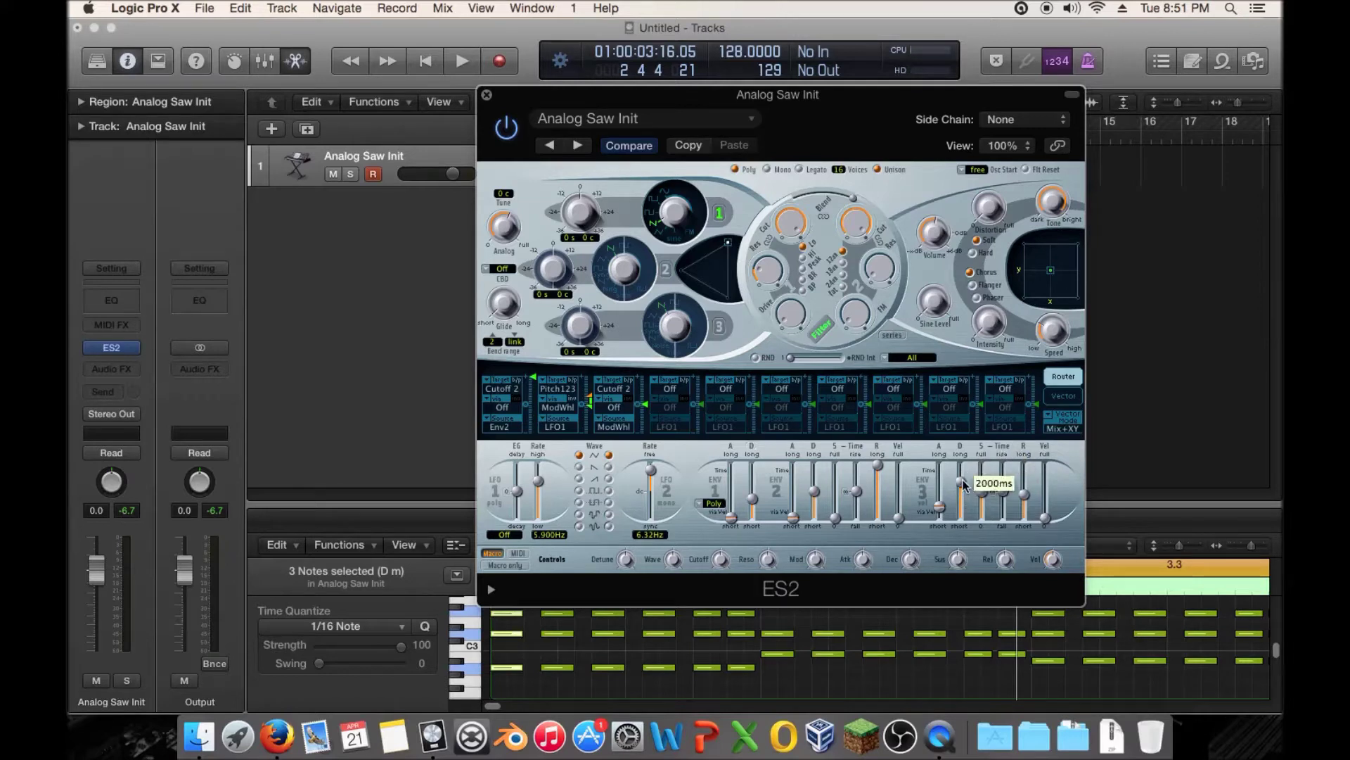
key("space")
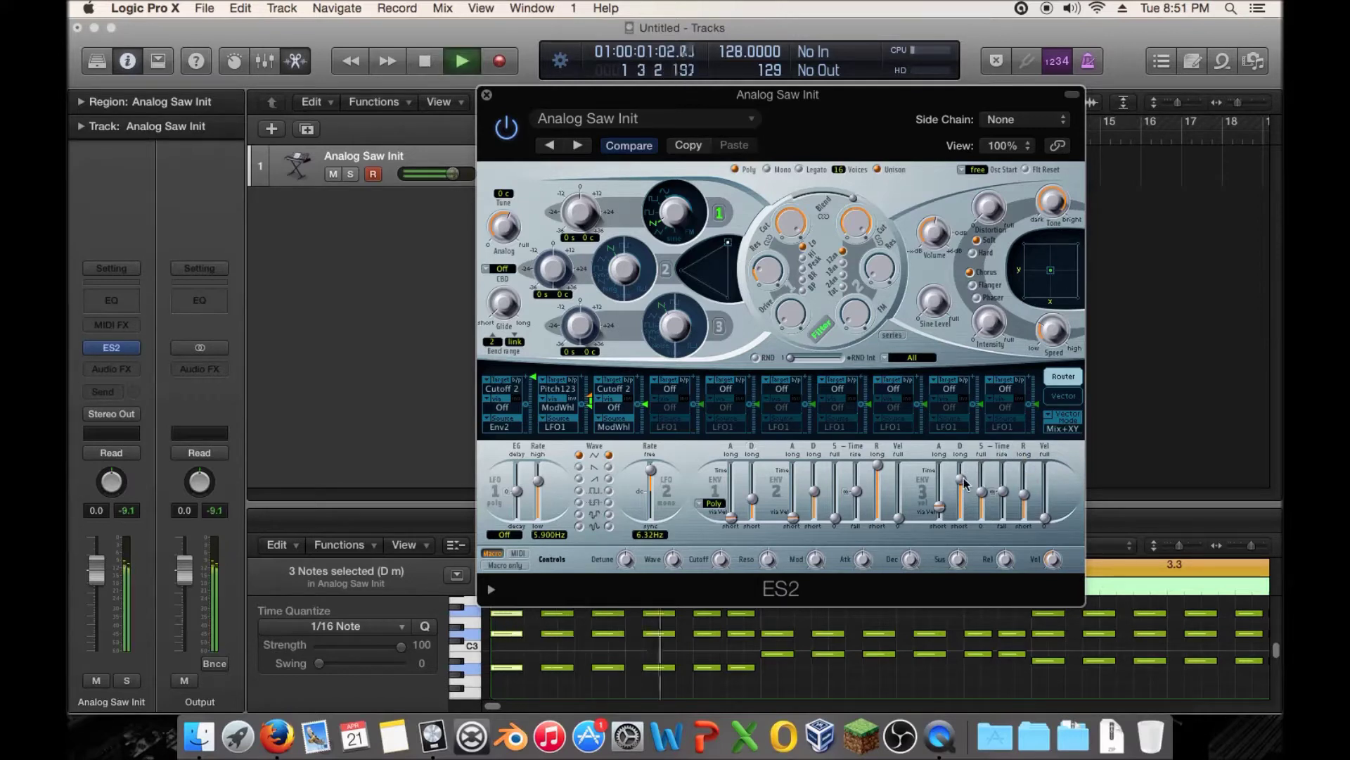
mouse_move(981, 491)
left_mouse_down()
mouse_move(986, 439)
mouse_move(983, 484)
left_mouse_up()
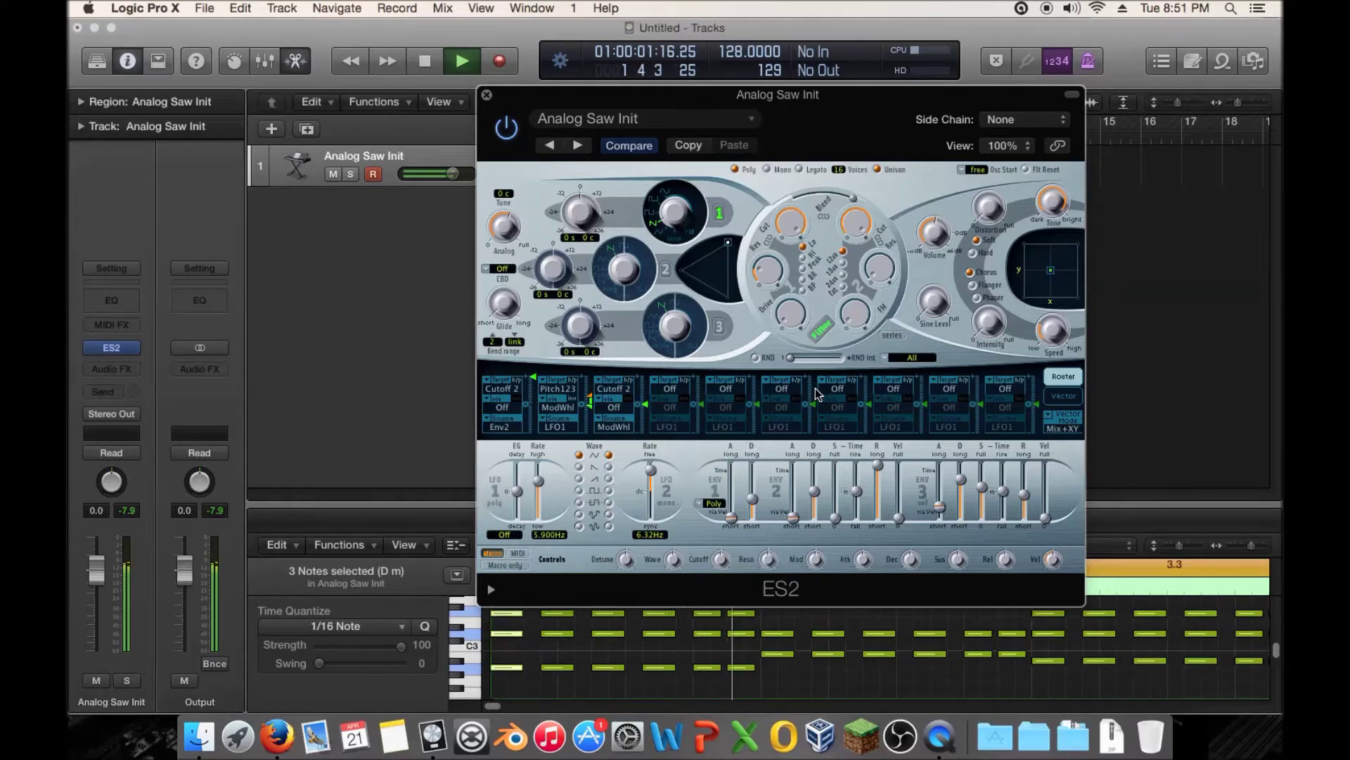
key("space")
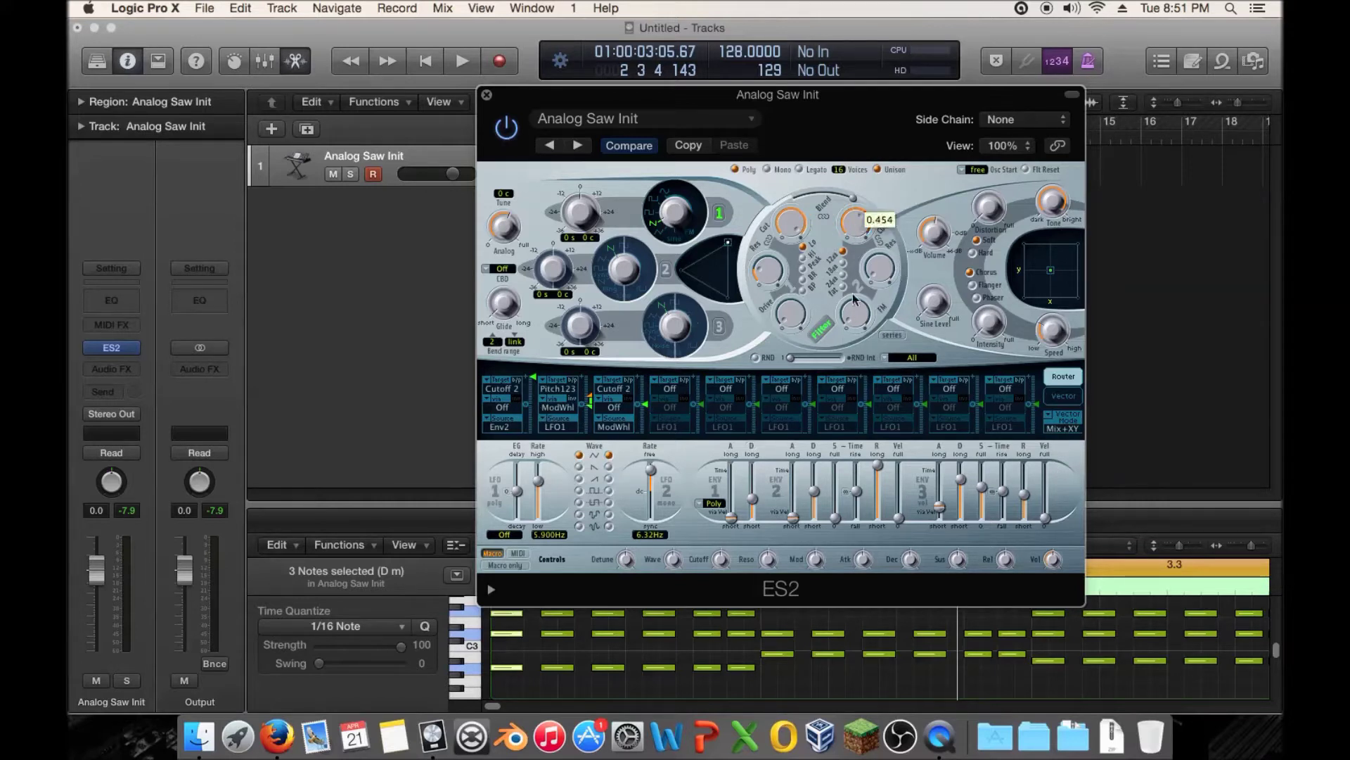
Turn ES2 Filter 2 cutoff down to 0 while auditioning the pad.
key("space")
key("space")
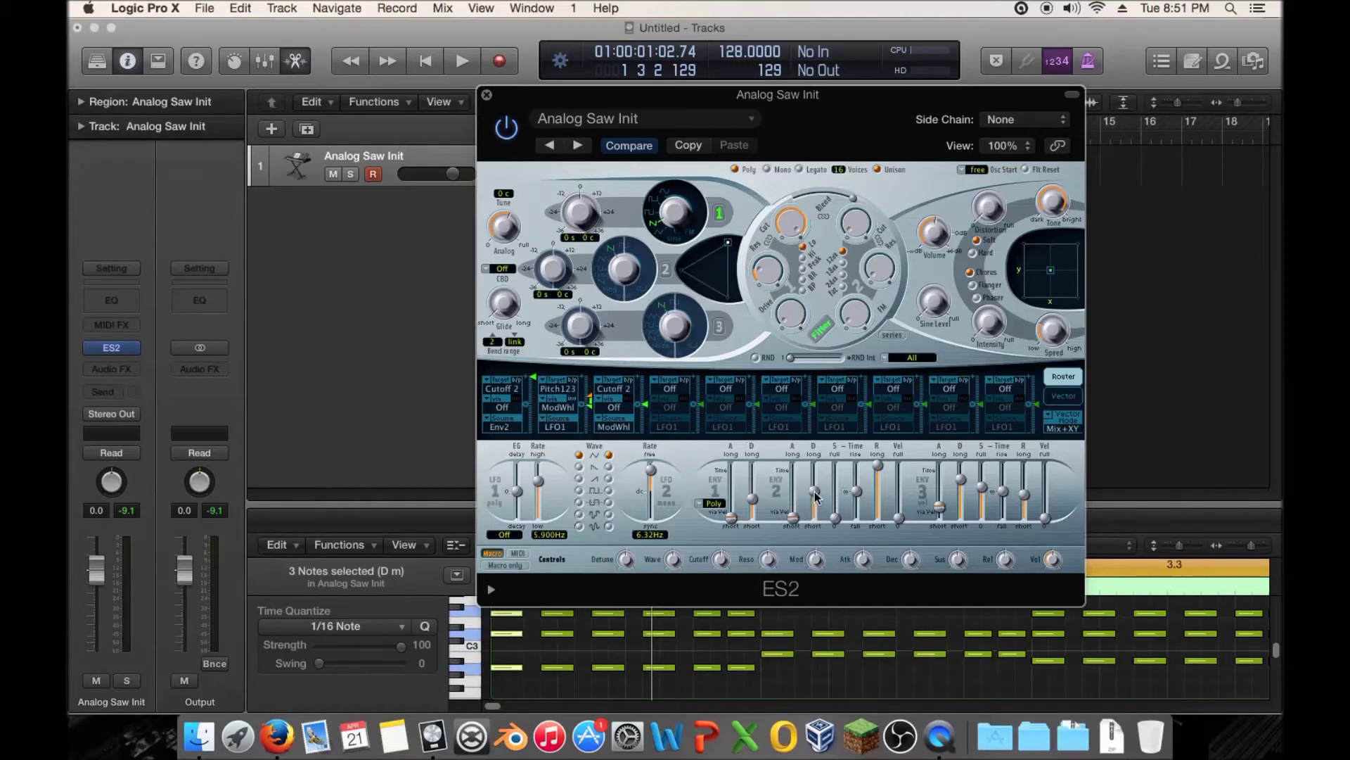
key("space")
mouse_move(817, 488)
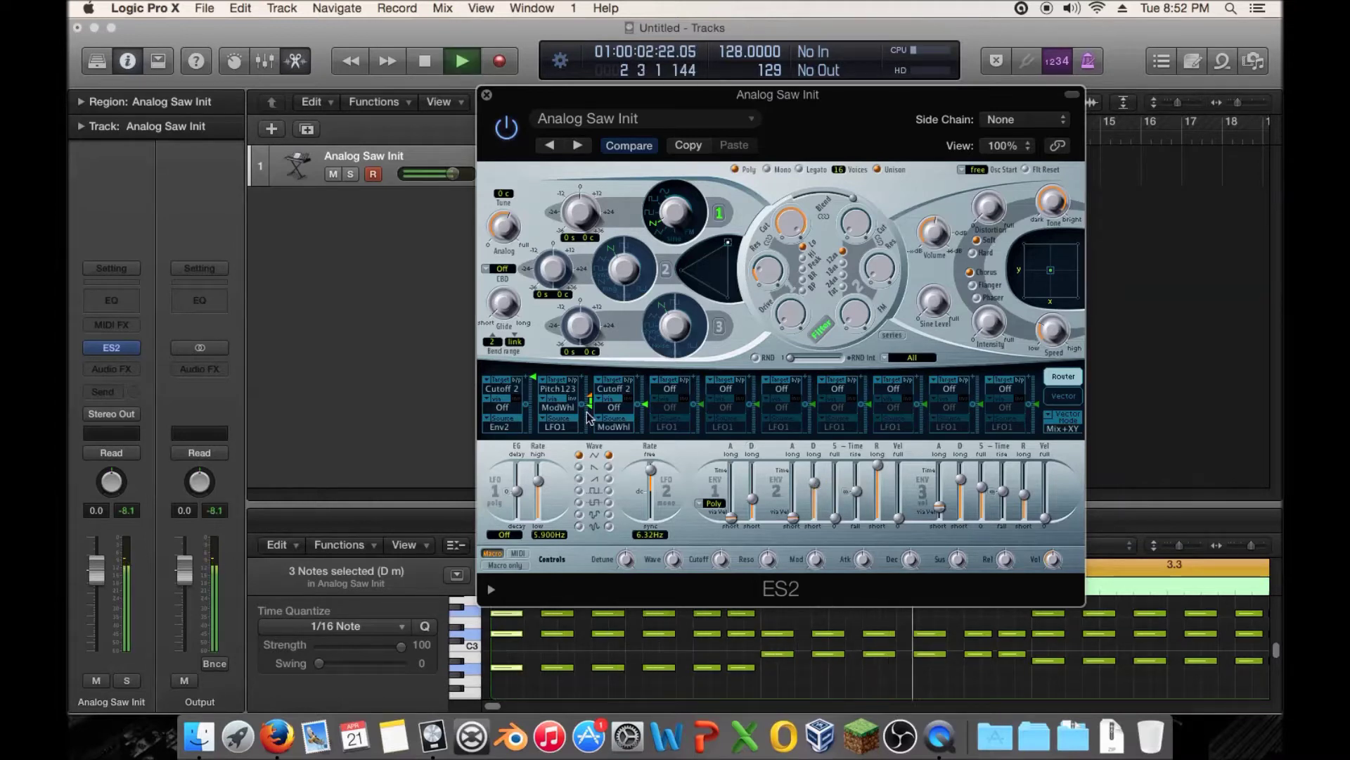
mouse_move(856, 224)
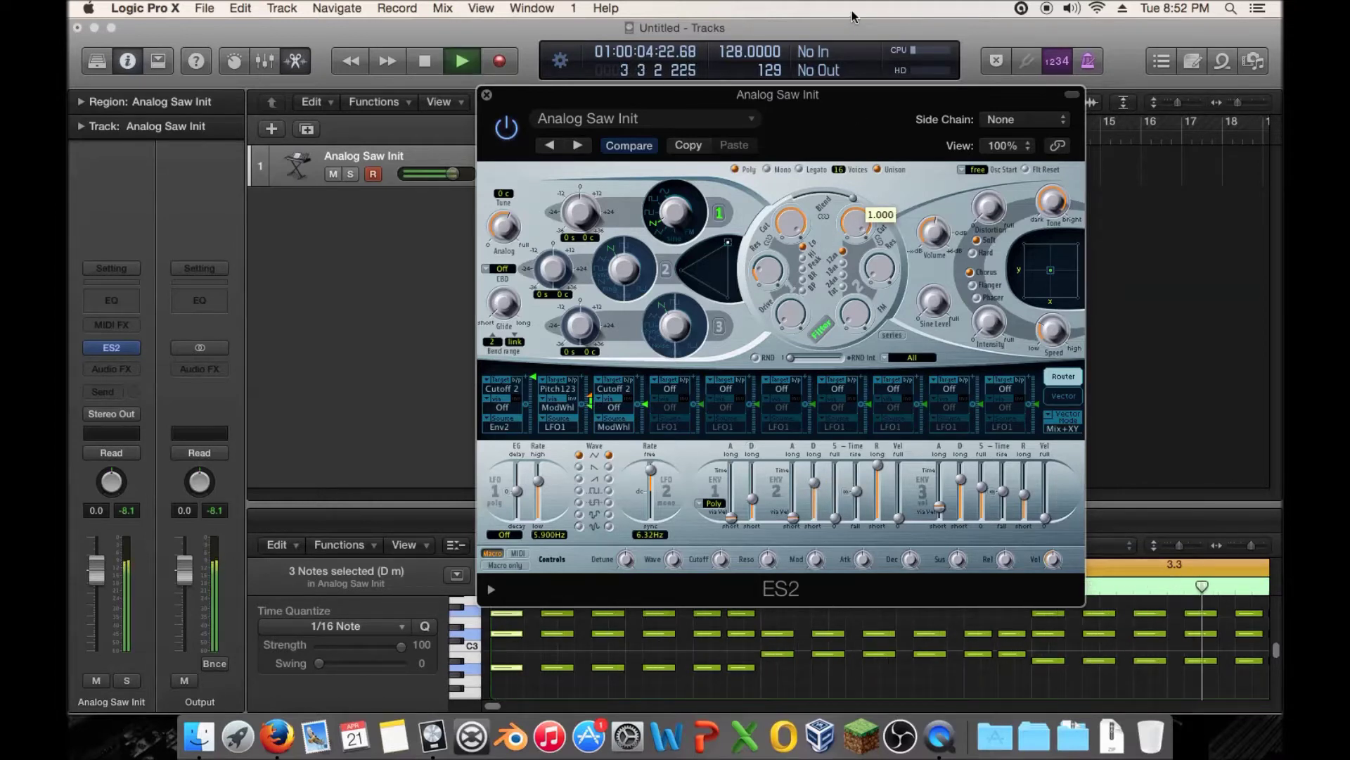
left_click_drag(856, 224, 844, 373)
key("space")
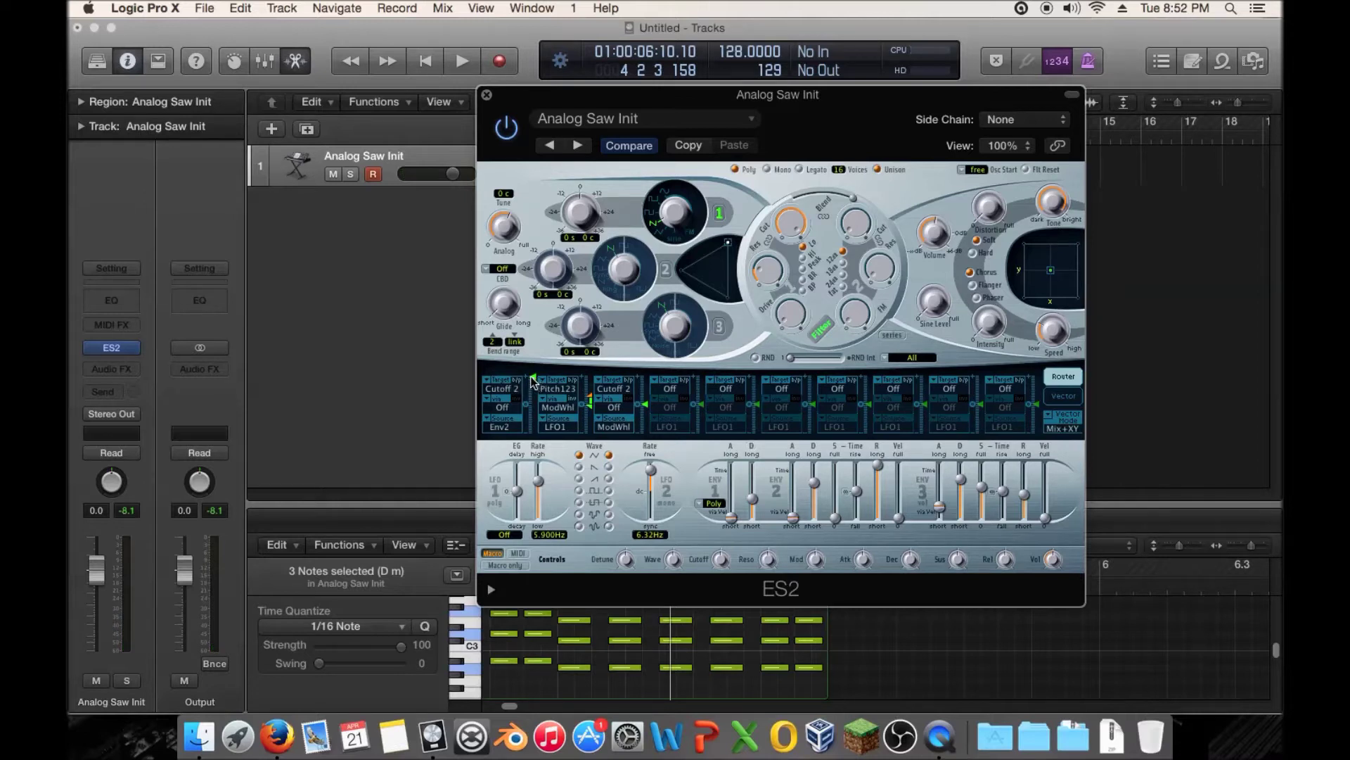
Set Router slot 1 intensity to 0.60, raise ENV2 sustain and set ENV2 decay to 3300ms.
key("space")
left_click_drag(532, 381, 534, 399)
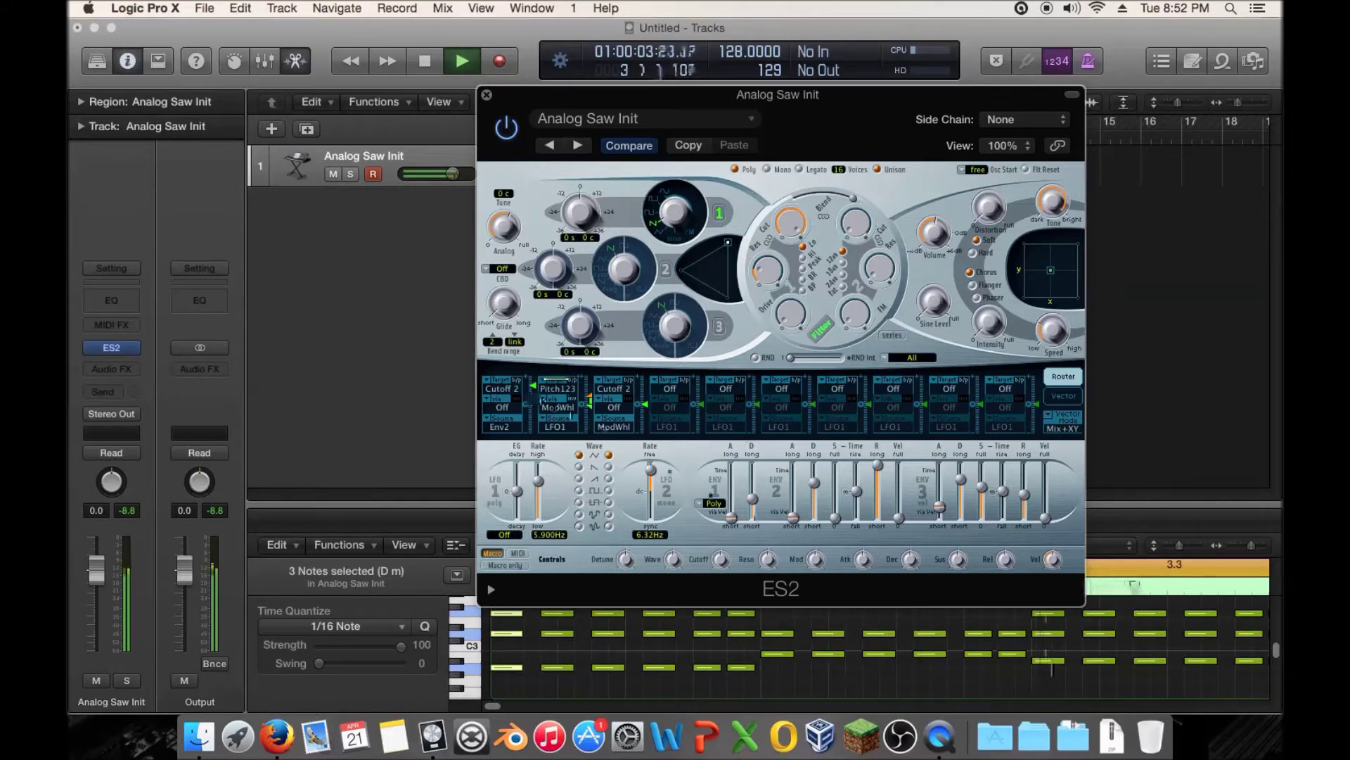
left_click_drag(836, 518, 838, 494)
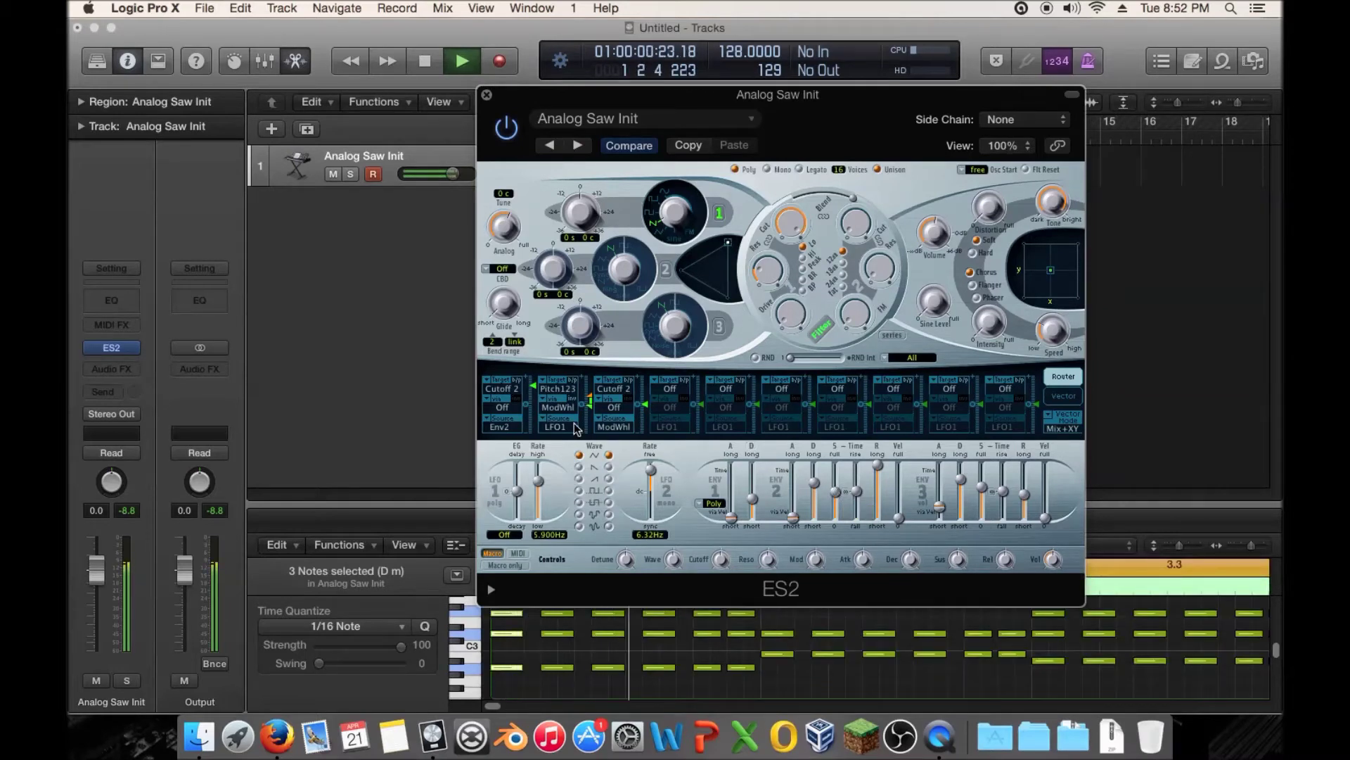
left_click_drag(534, 392, 536, 391)
left_click_drag(817, 481, 837, 477)
left_click_drag(1025, 496, 1025, 489)
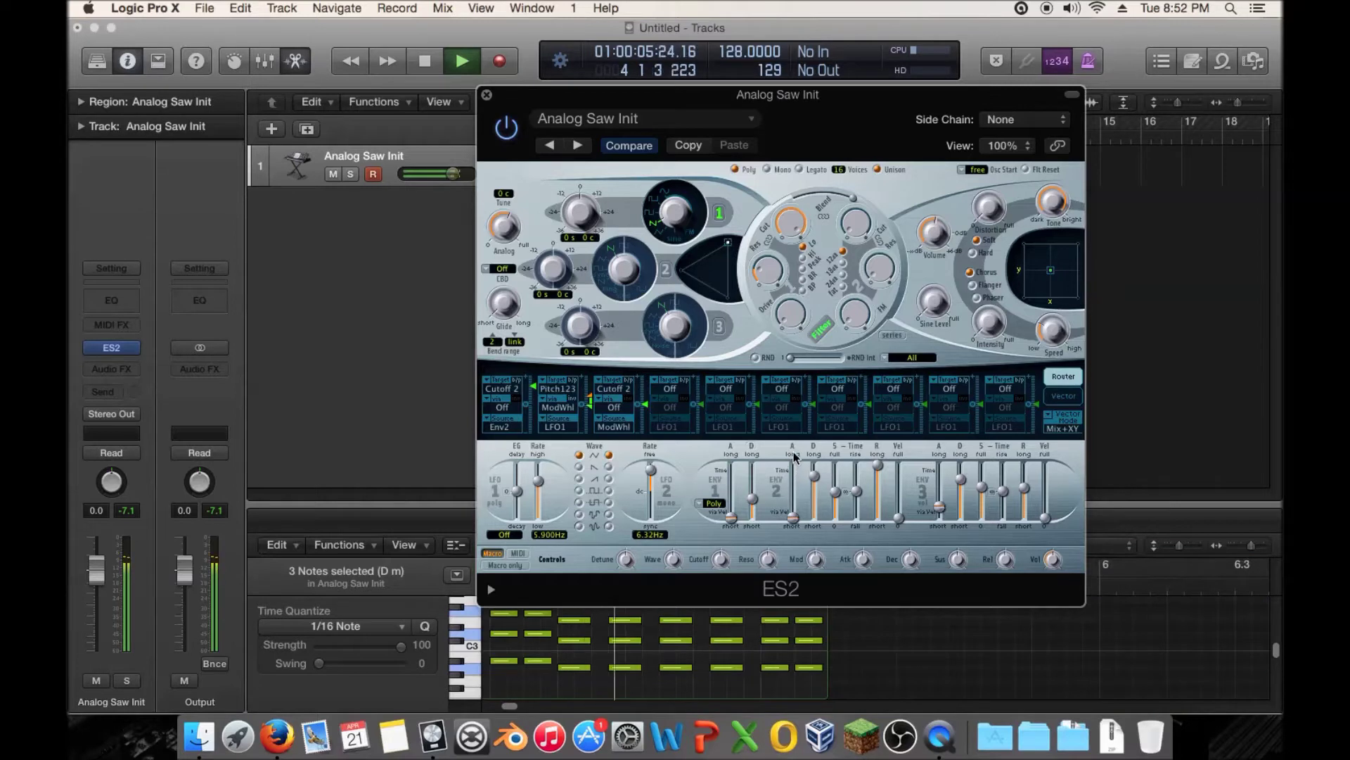
key("space")
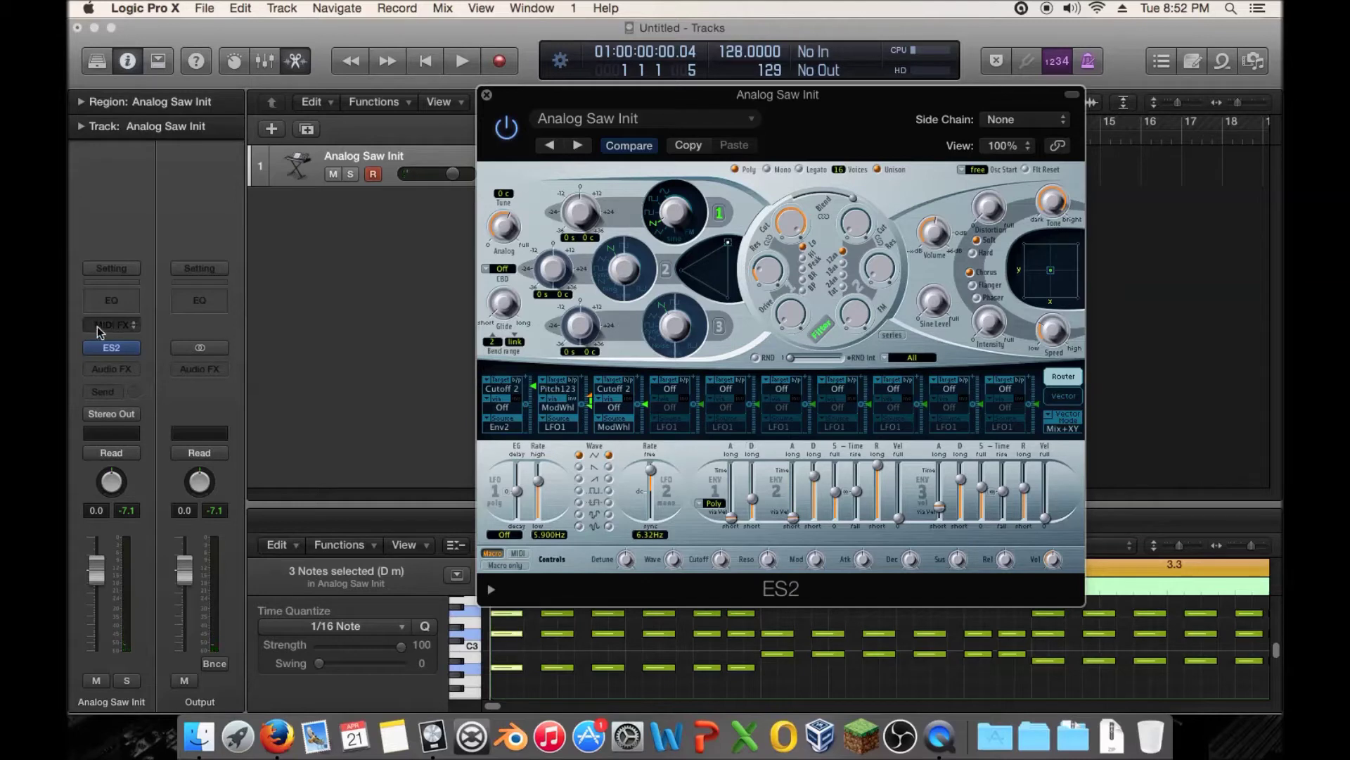
left_click(107, 301)
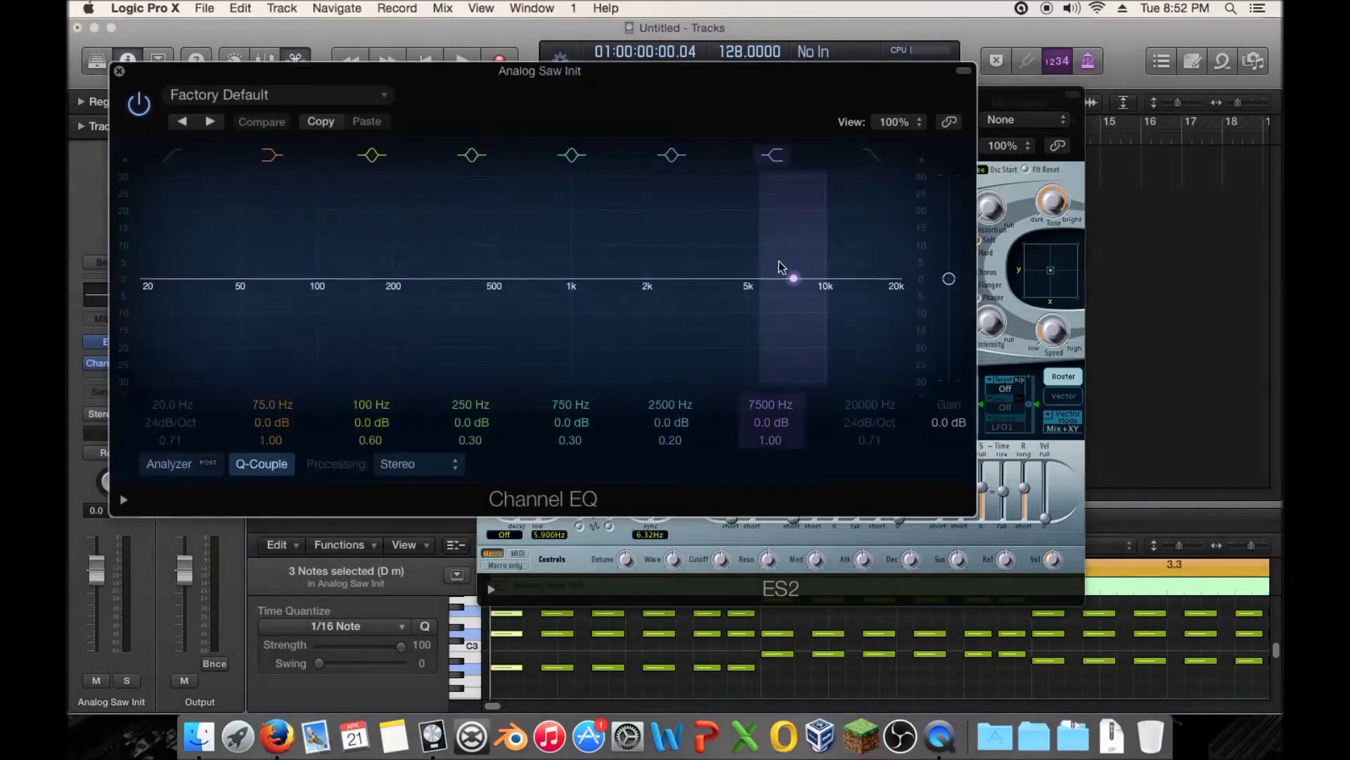
left_click(870, 156)
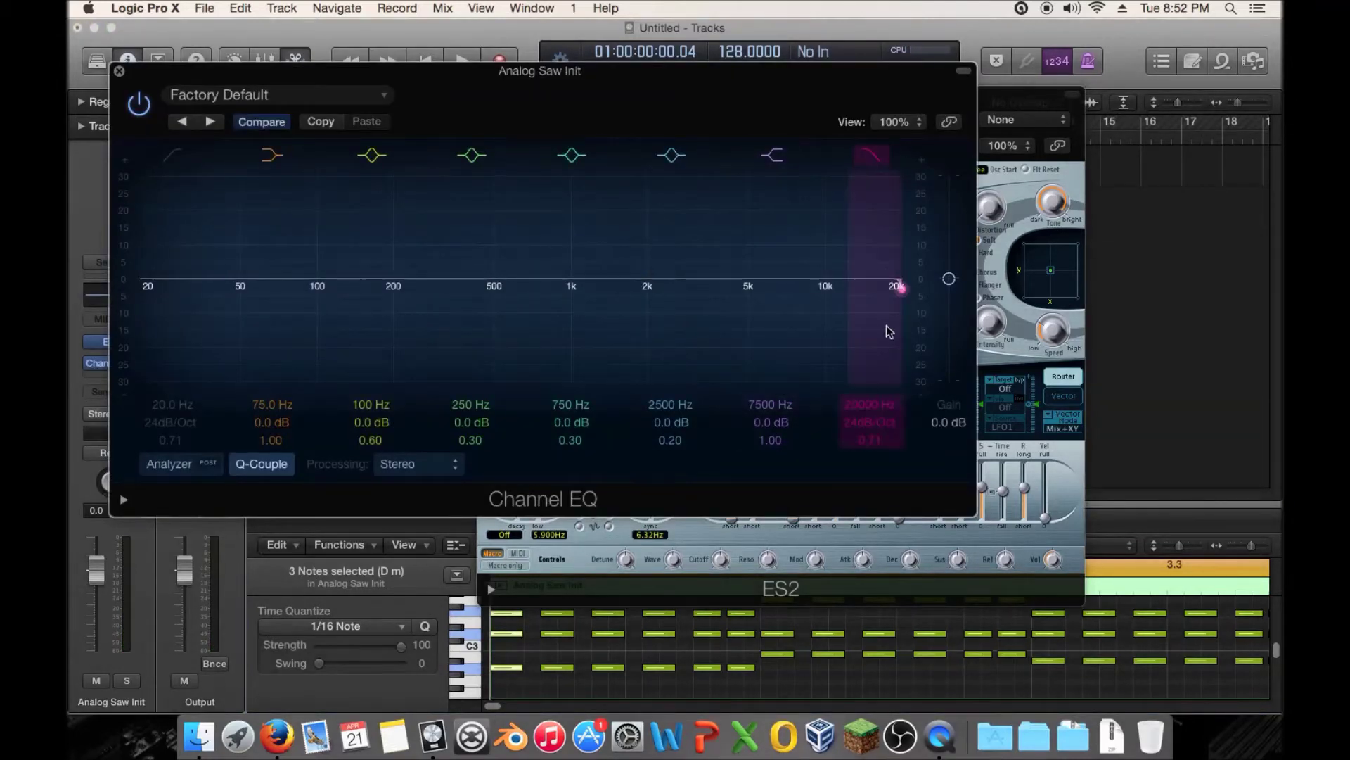
left_click_drag(894, 335, 895, 286)
left_click(876, 156)
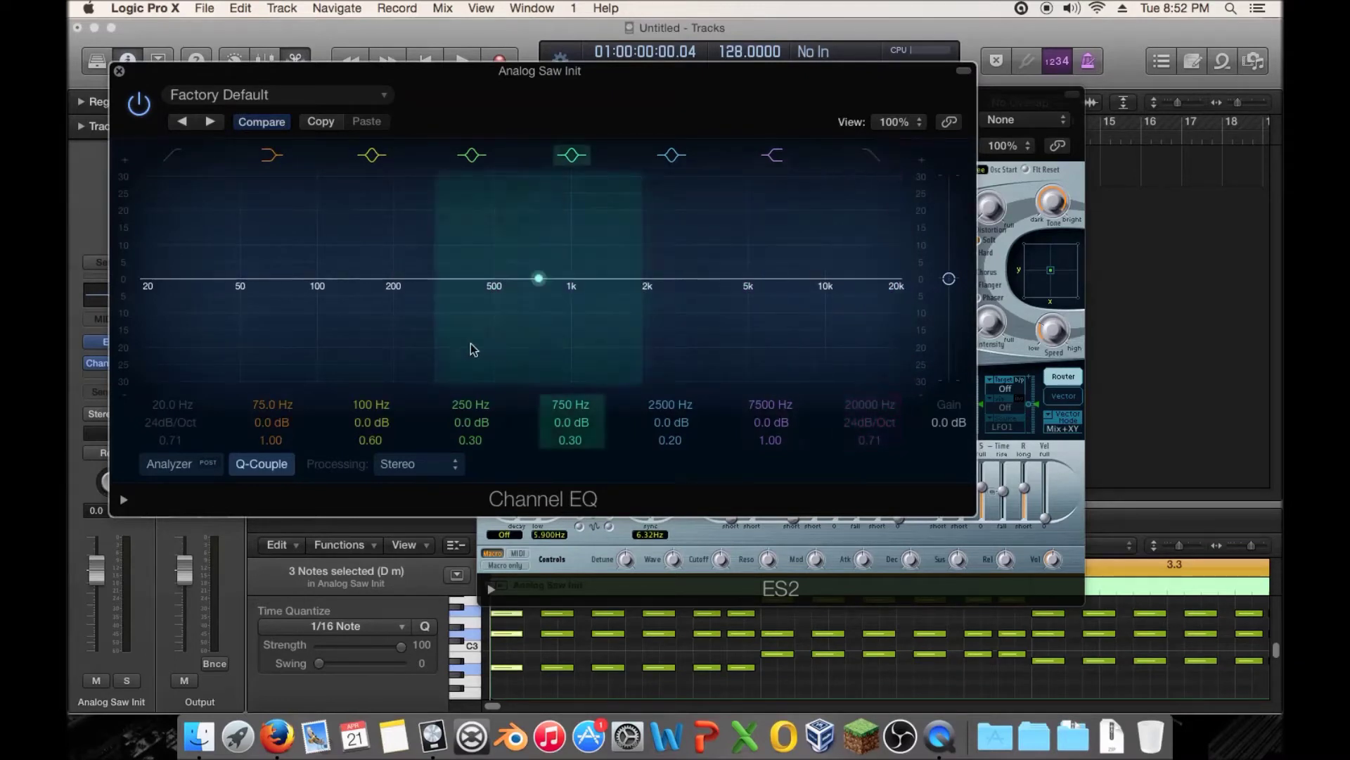
left_click(120, 72)
left_click(134, 362)
left_click(141, 385)
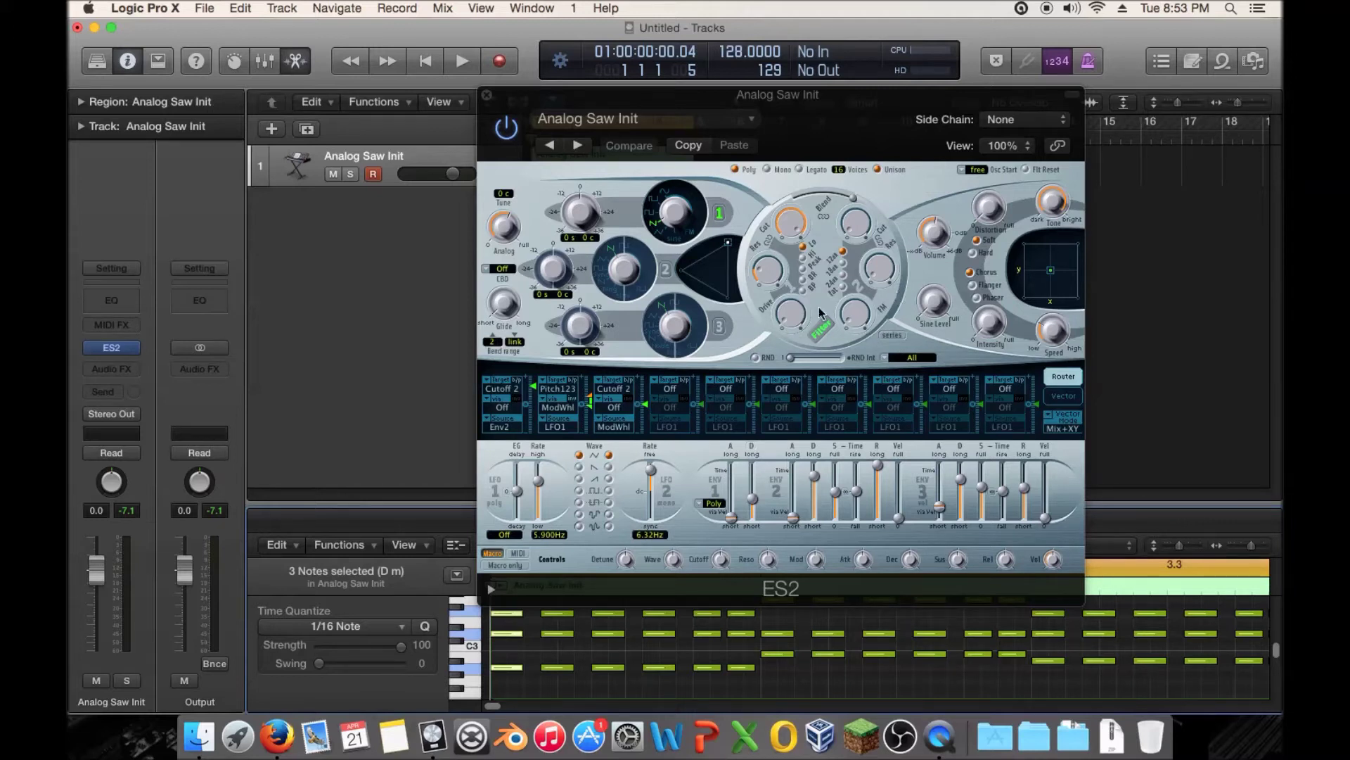
Switch Filter 1 from Hi to Peak mode and play the part to hear it.
left_click(803, 256)
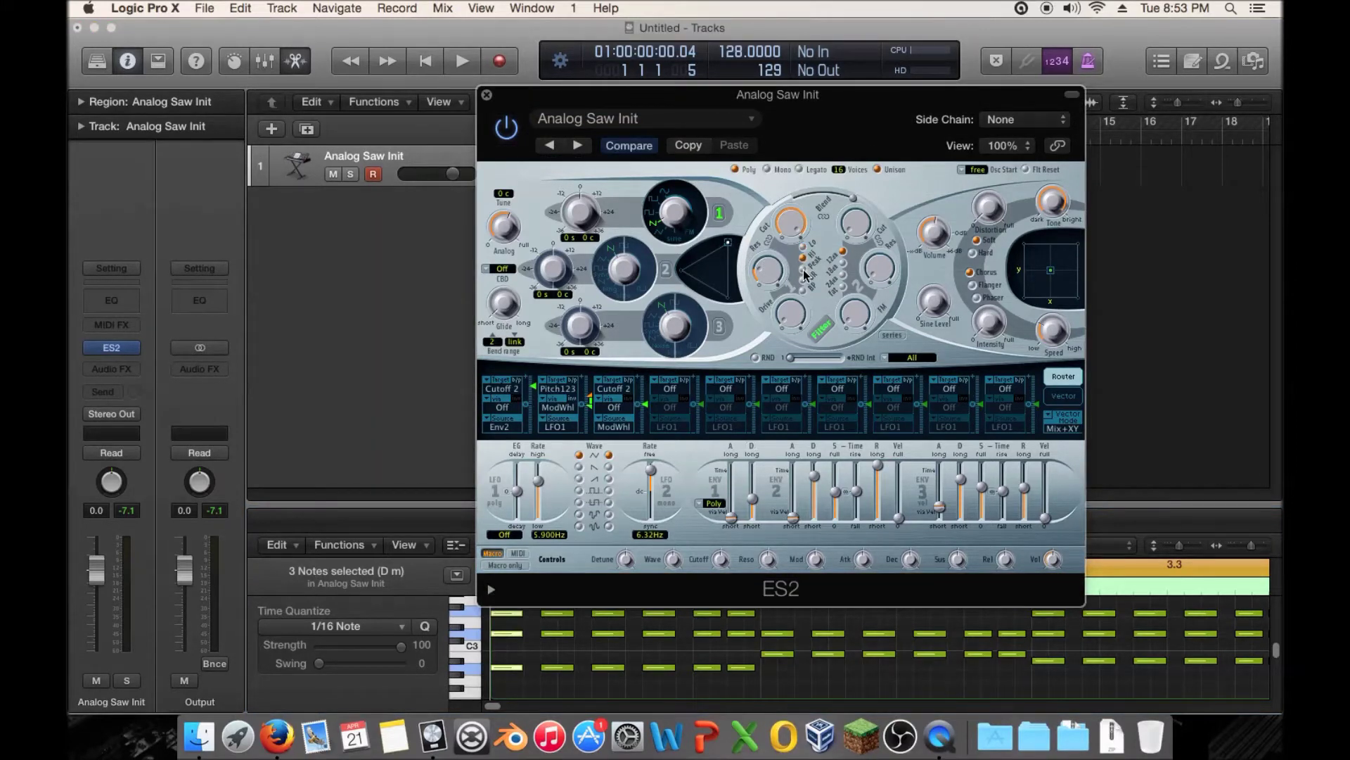
left_click(803, 269)
key("space")
Set Filter 1 drive to 0.00, remove its resonance and open its cutoff fully to 1.000.
left_click_drag(797, 229, 769, 260)
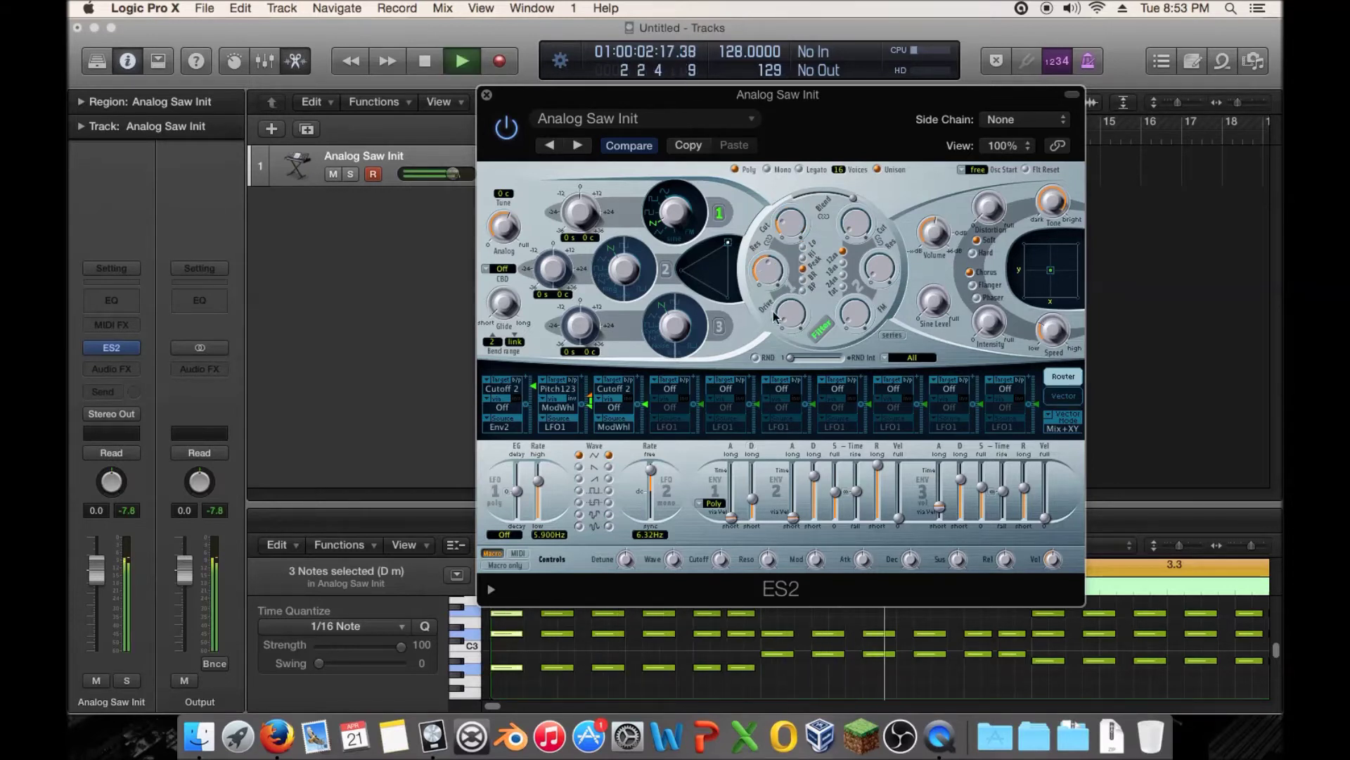
left_click_drag(790, 315, 781, 340)
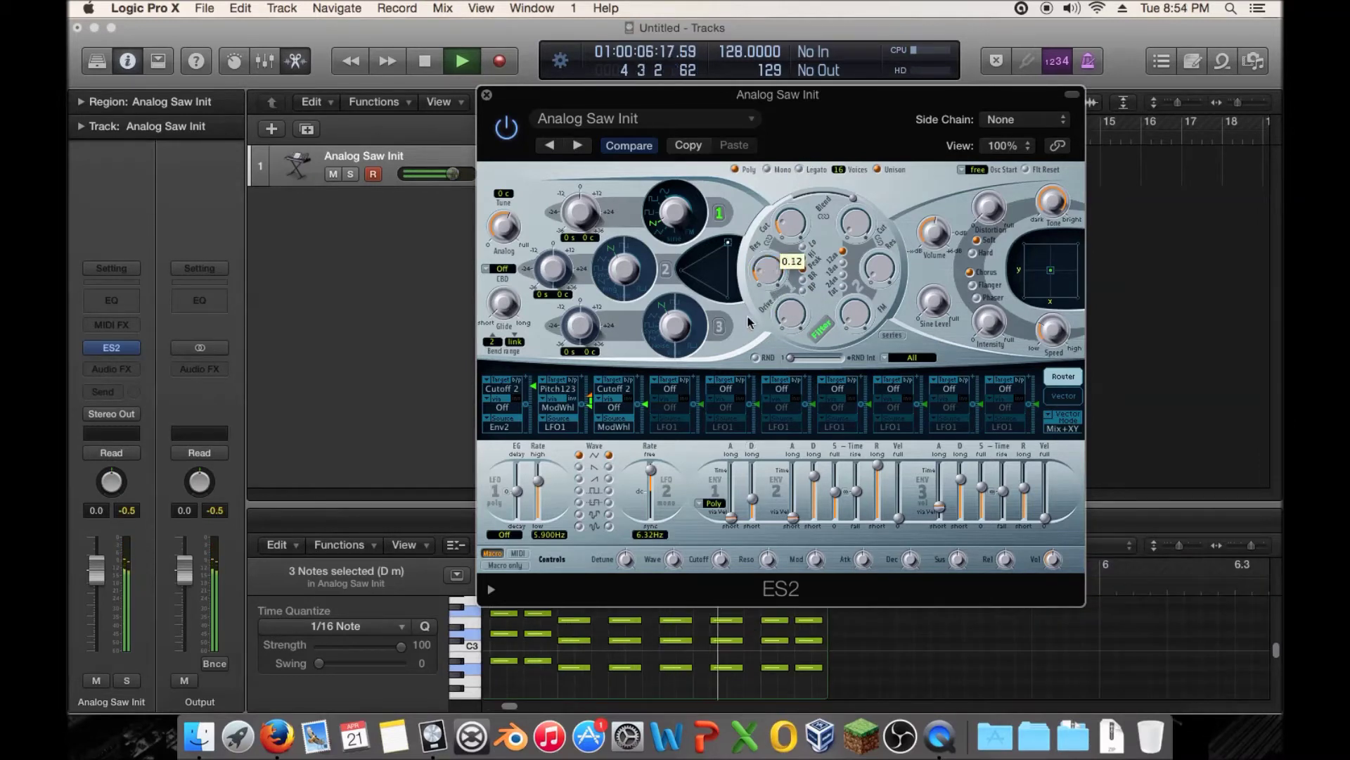
left_click_drag(790, 224, 800, 263)
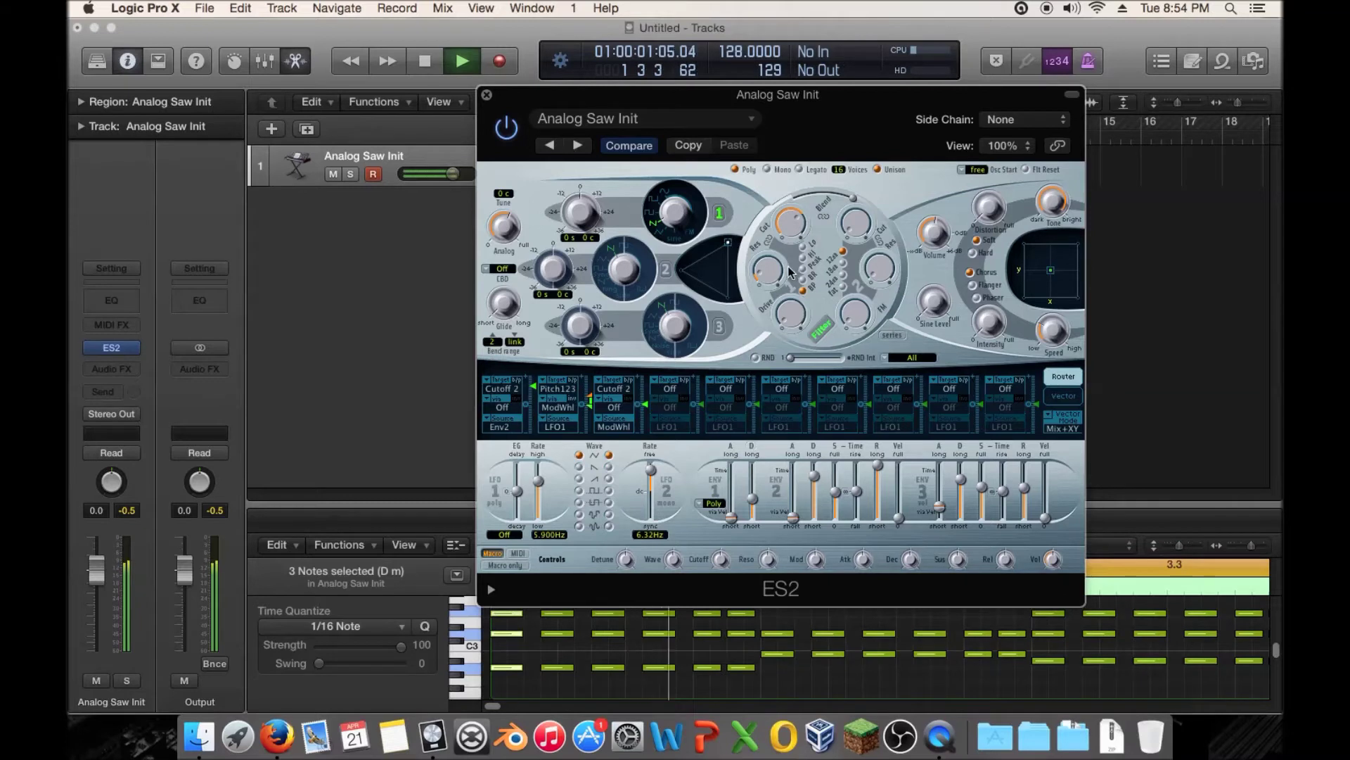
key("space")
mouse_move(858, 198)
left_mouse_down()
mouse_move(804, 203)
mouse_move(867, 208)
left_mouse_up()
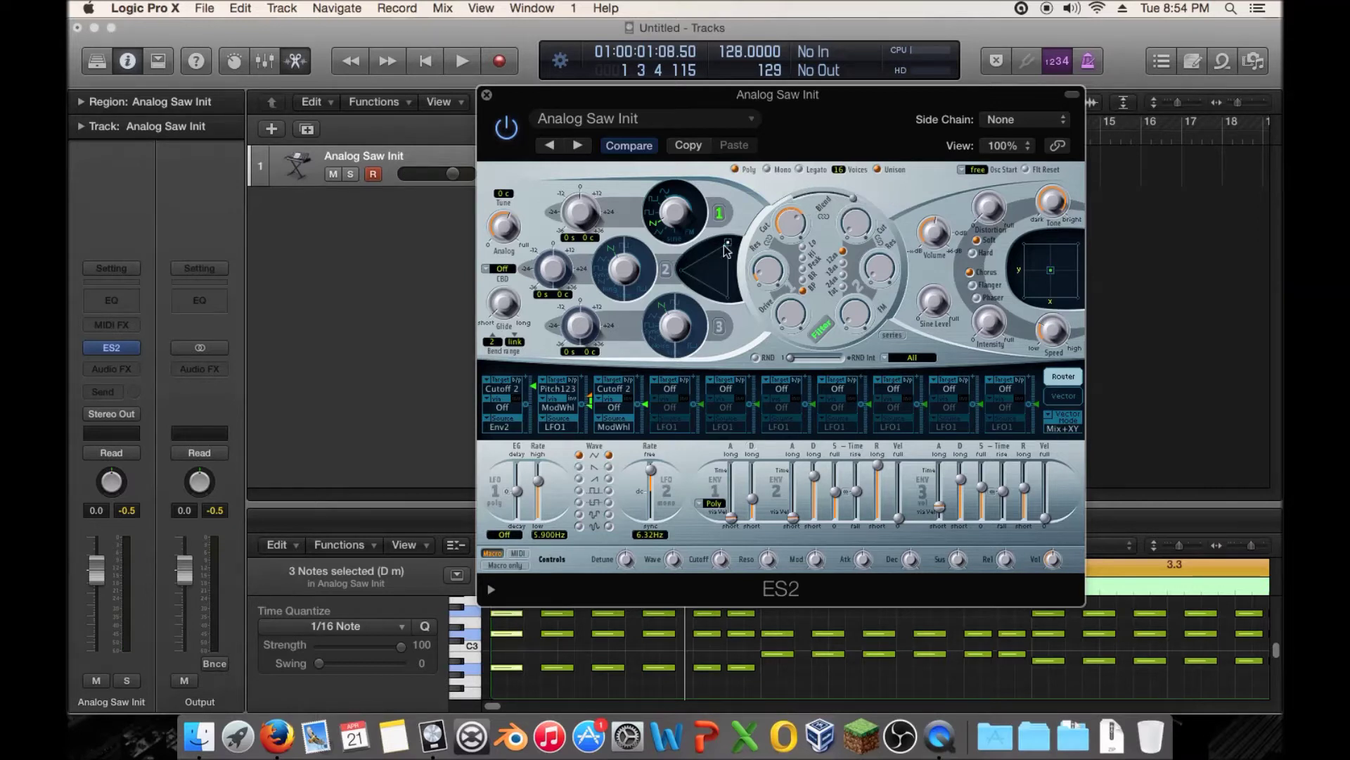
left_click_drag(776, 223, 778, 208)
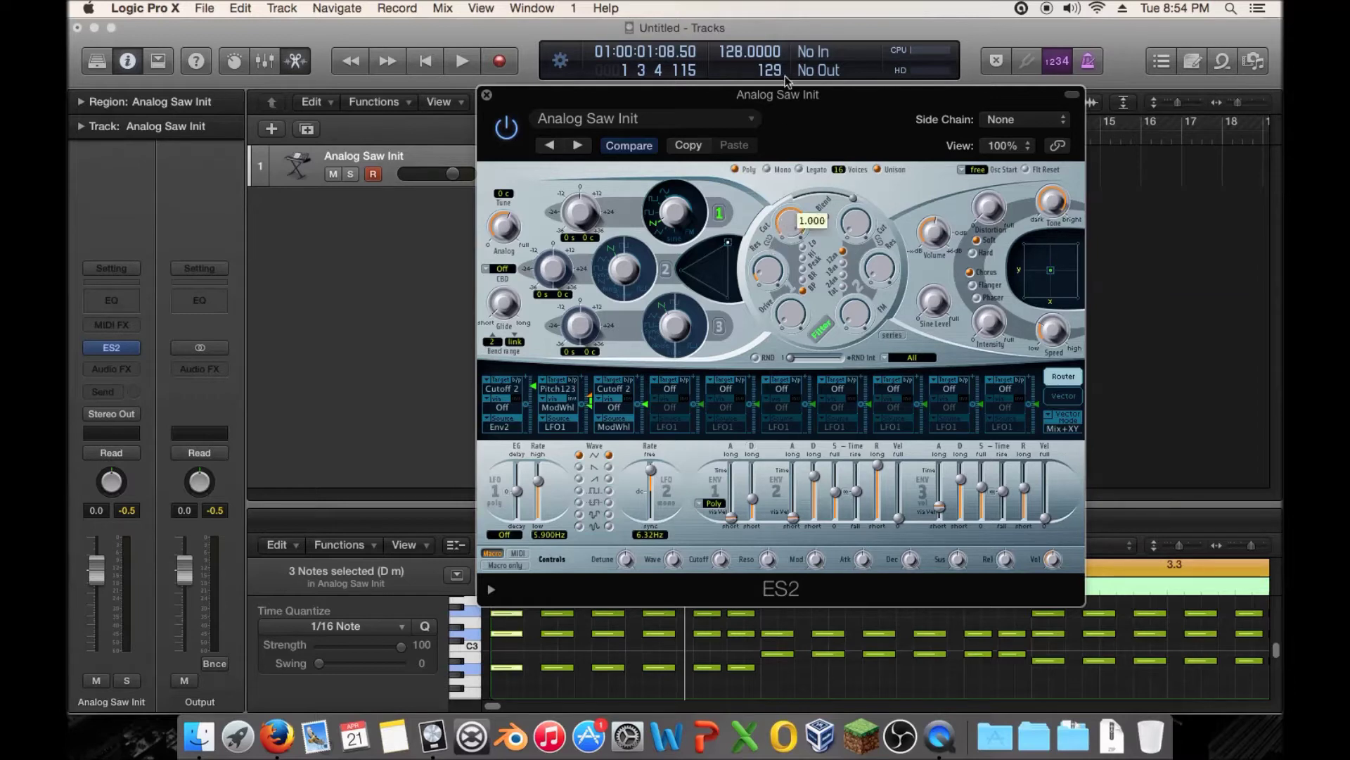
left_click_drag(768, 270, 770, 288)
Switch the ES2 filters from series to parallel routing and audition the pad twice.
left_click(901, 338)
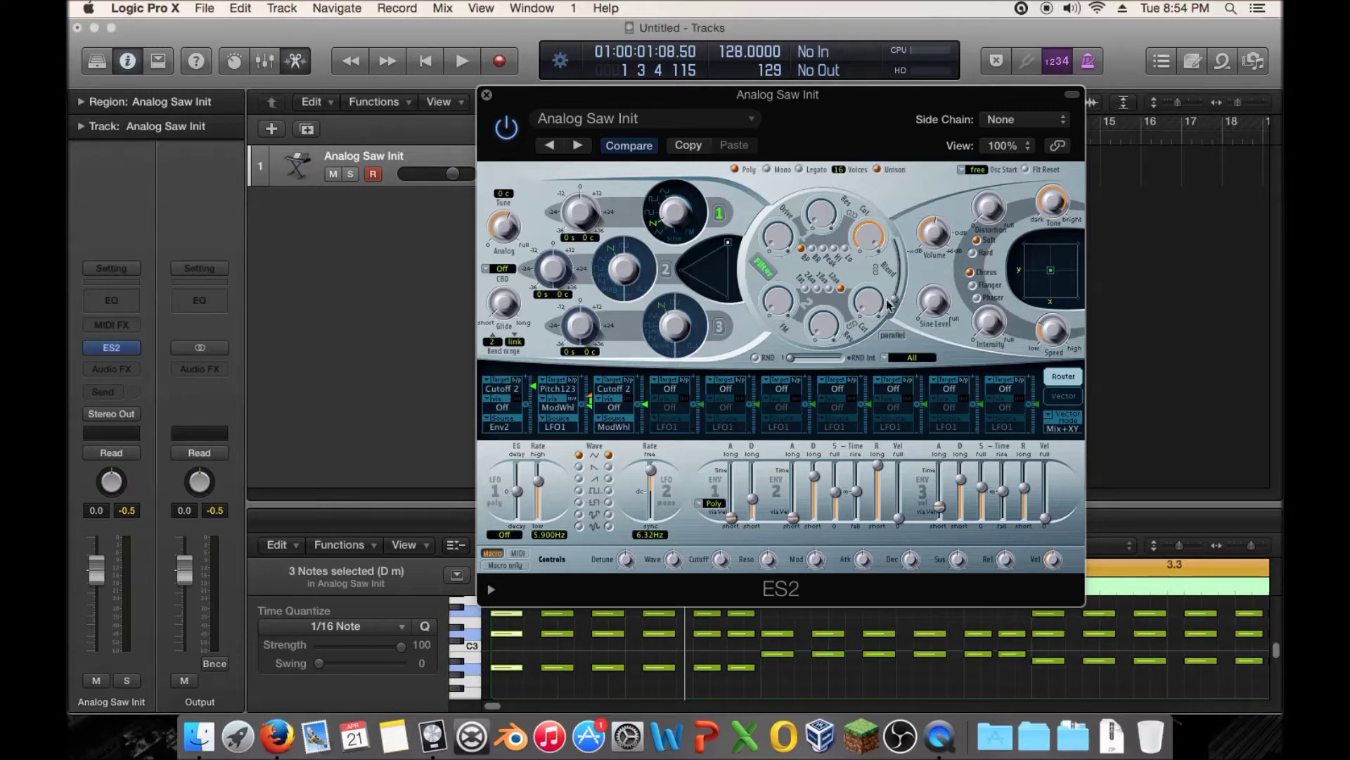
key("space")
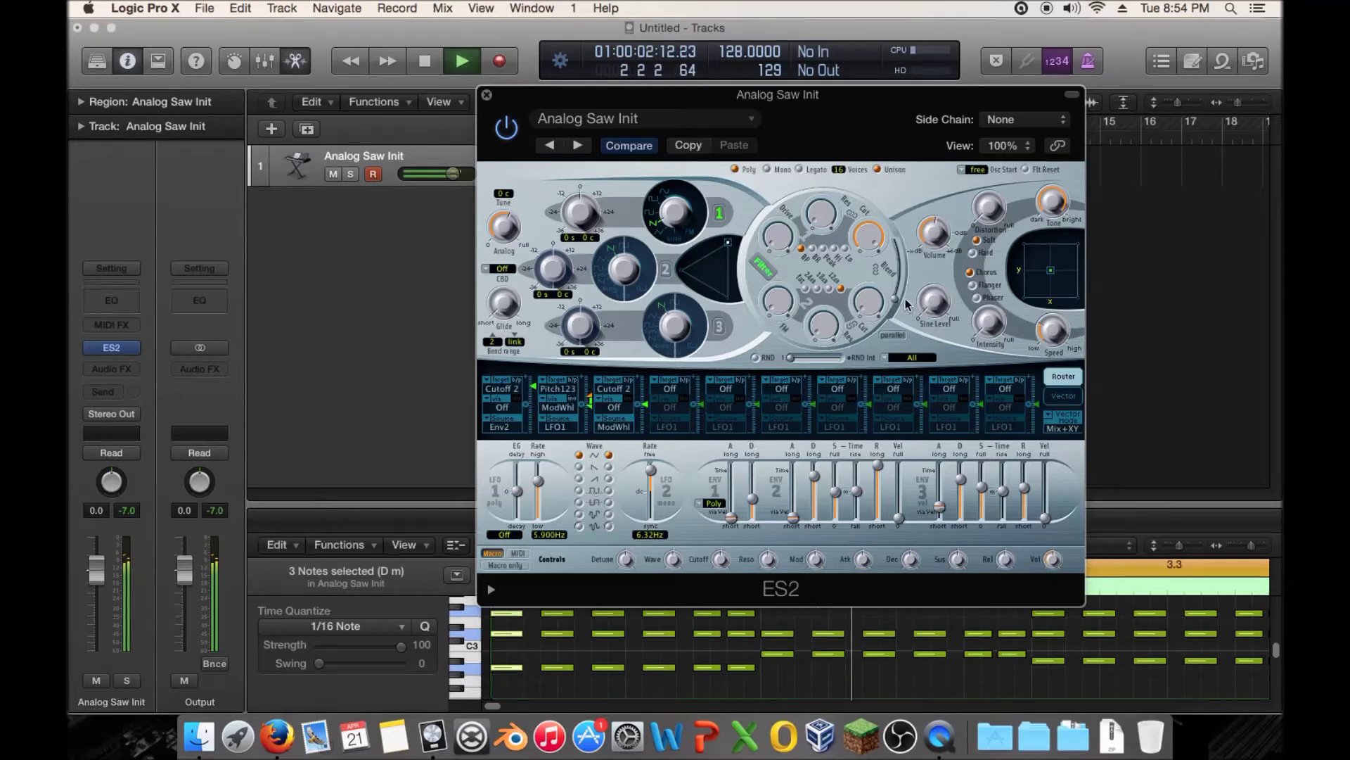
key("space")
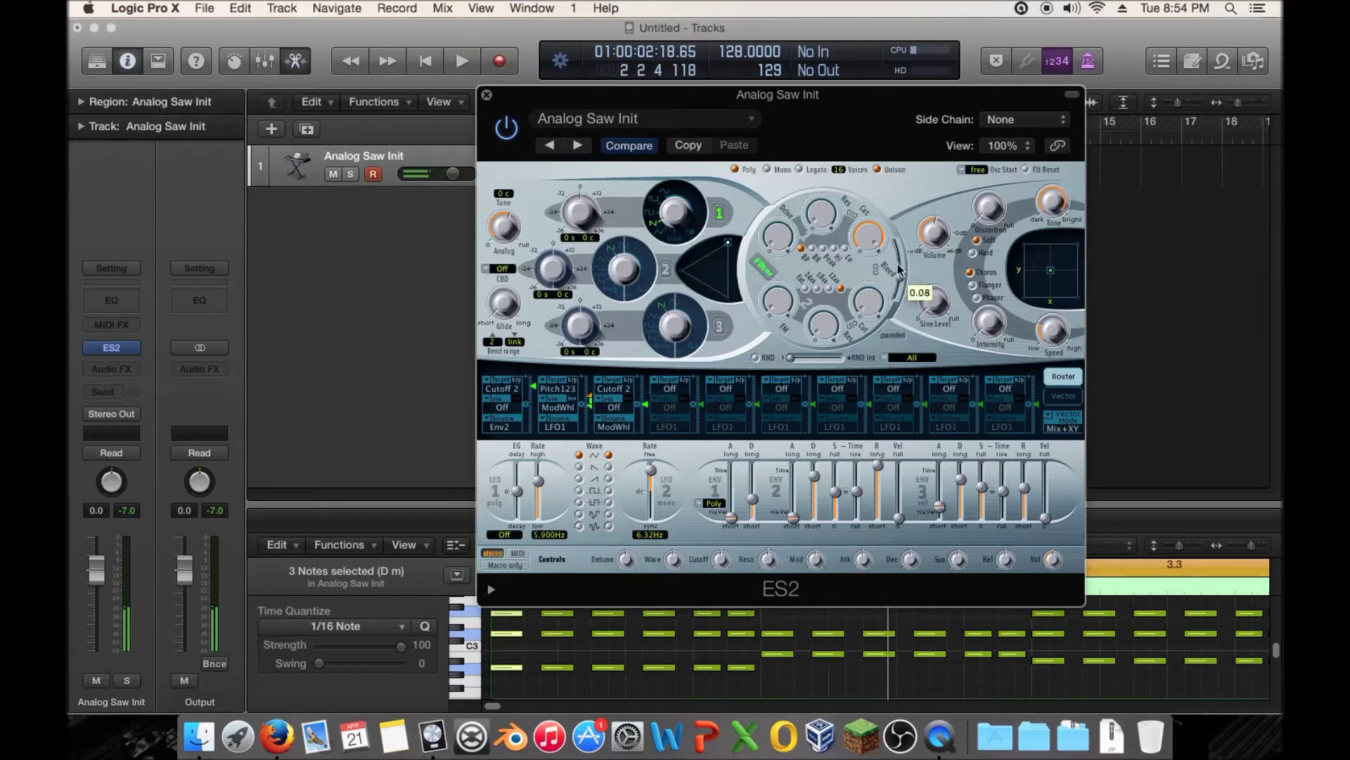
key("space")
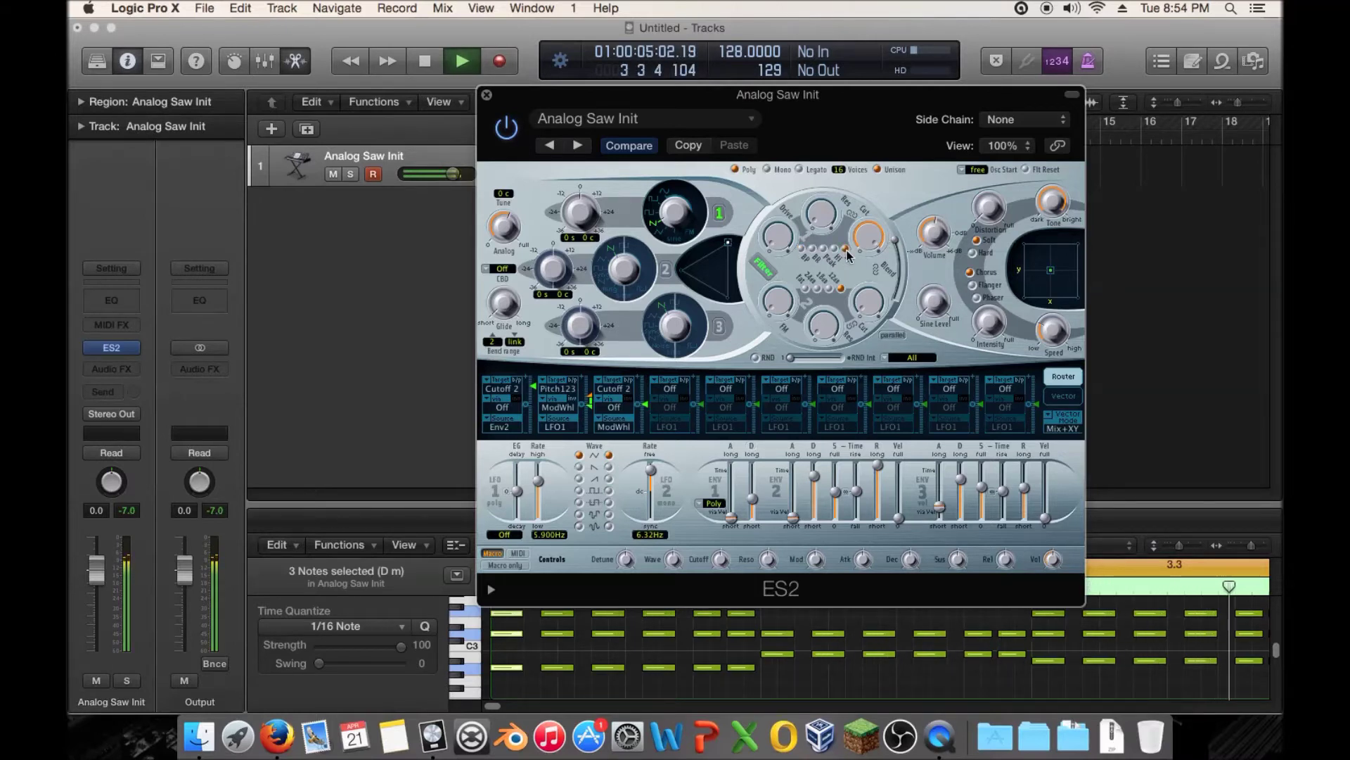
key("space")
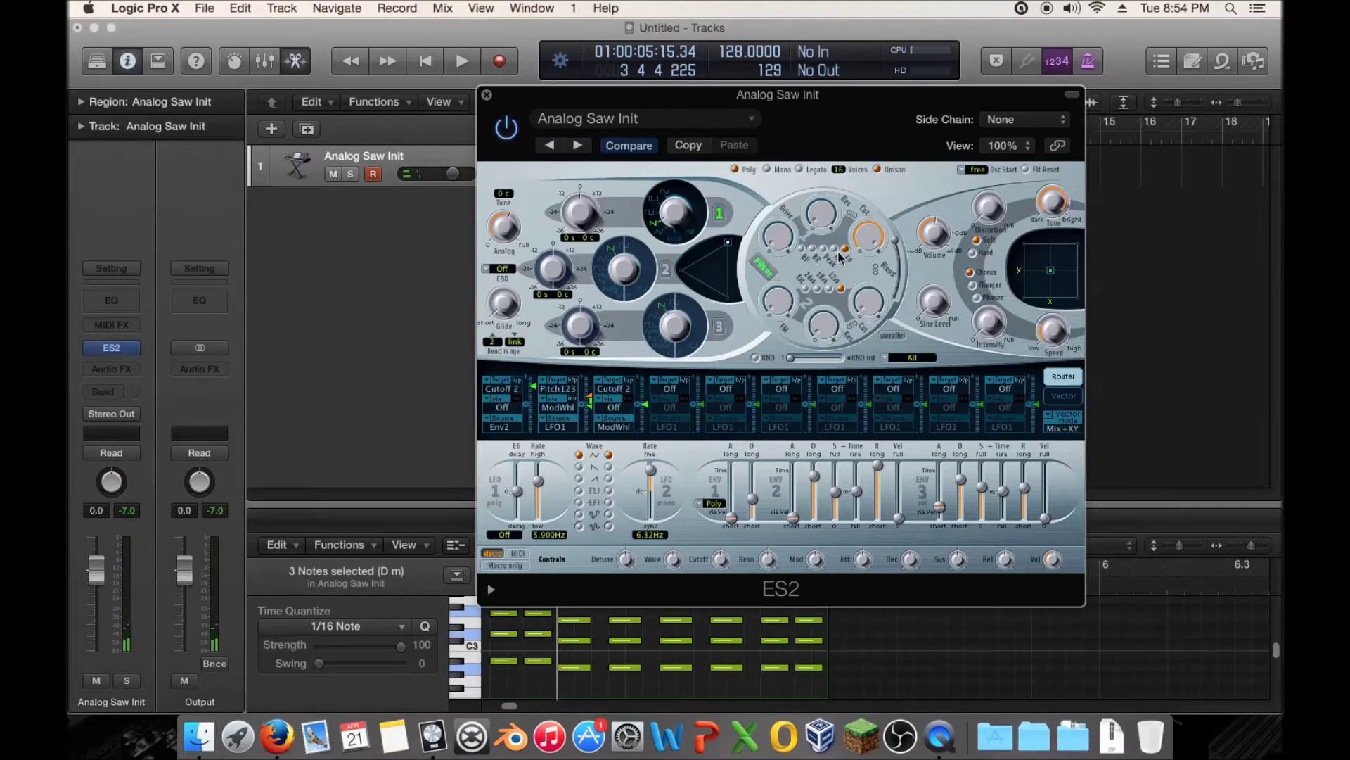
Switch Filter 1 off low-pass, lower its cutoff, and set the filter blend to -0.52 while auditioning.
left_click(802, 248)
key("space")
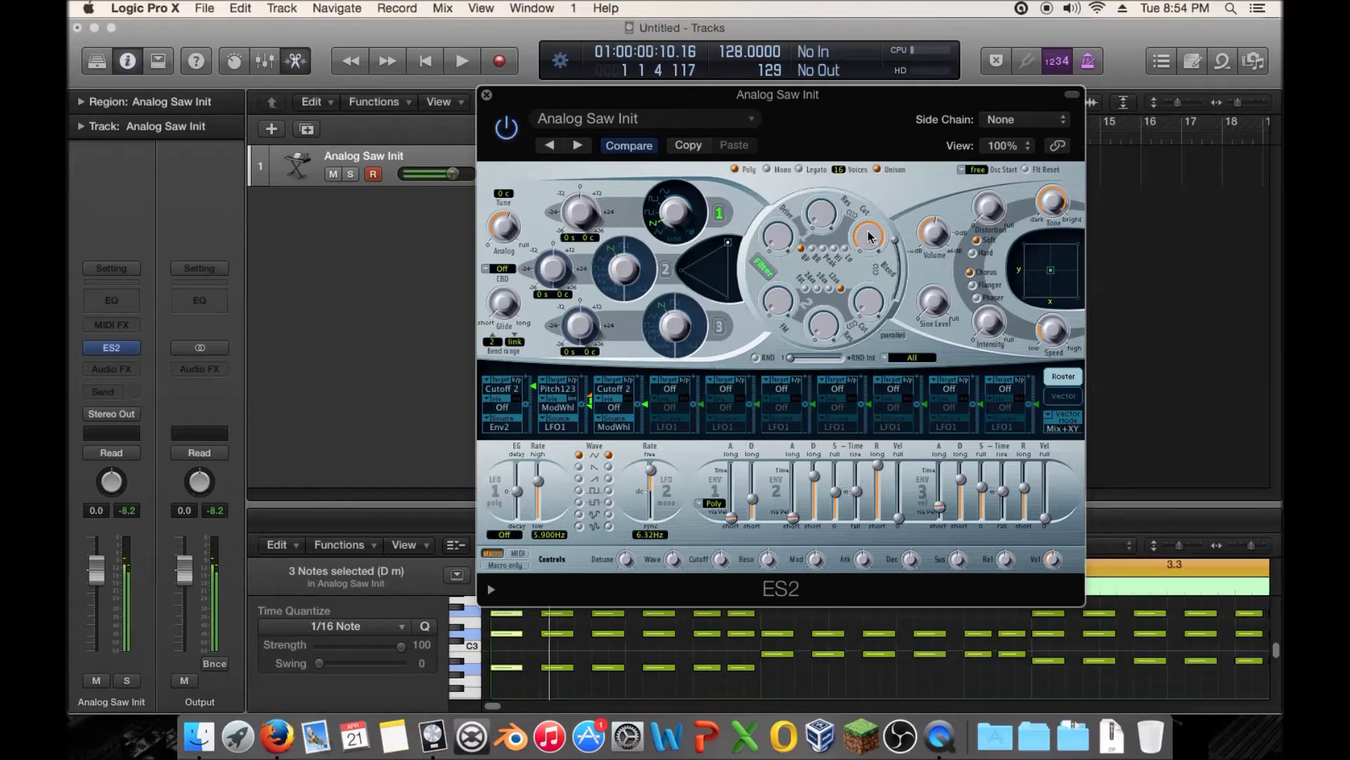
left_click_drag(869, 236, 871, 327)
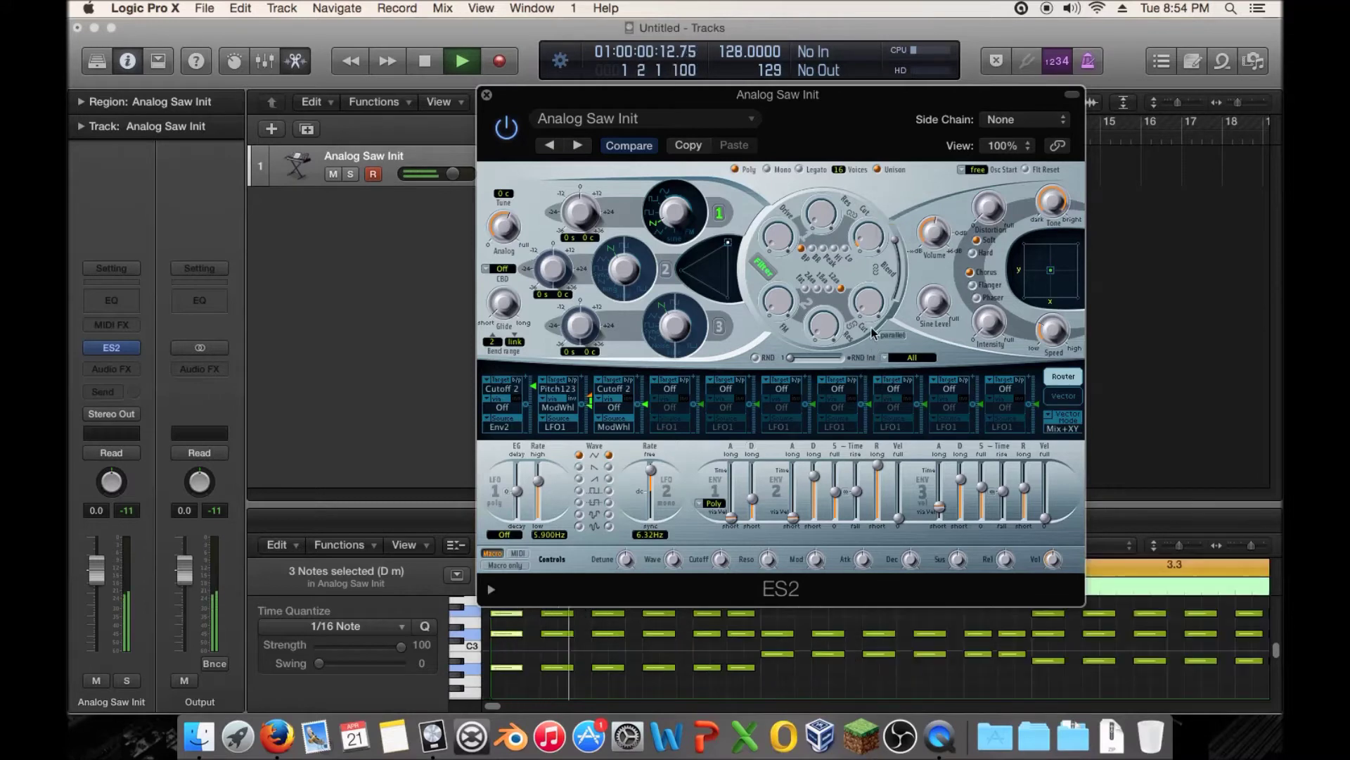
left_click_drag(895, 246, 900, 251)
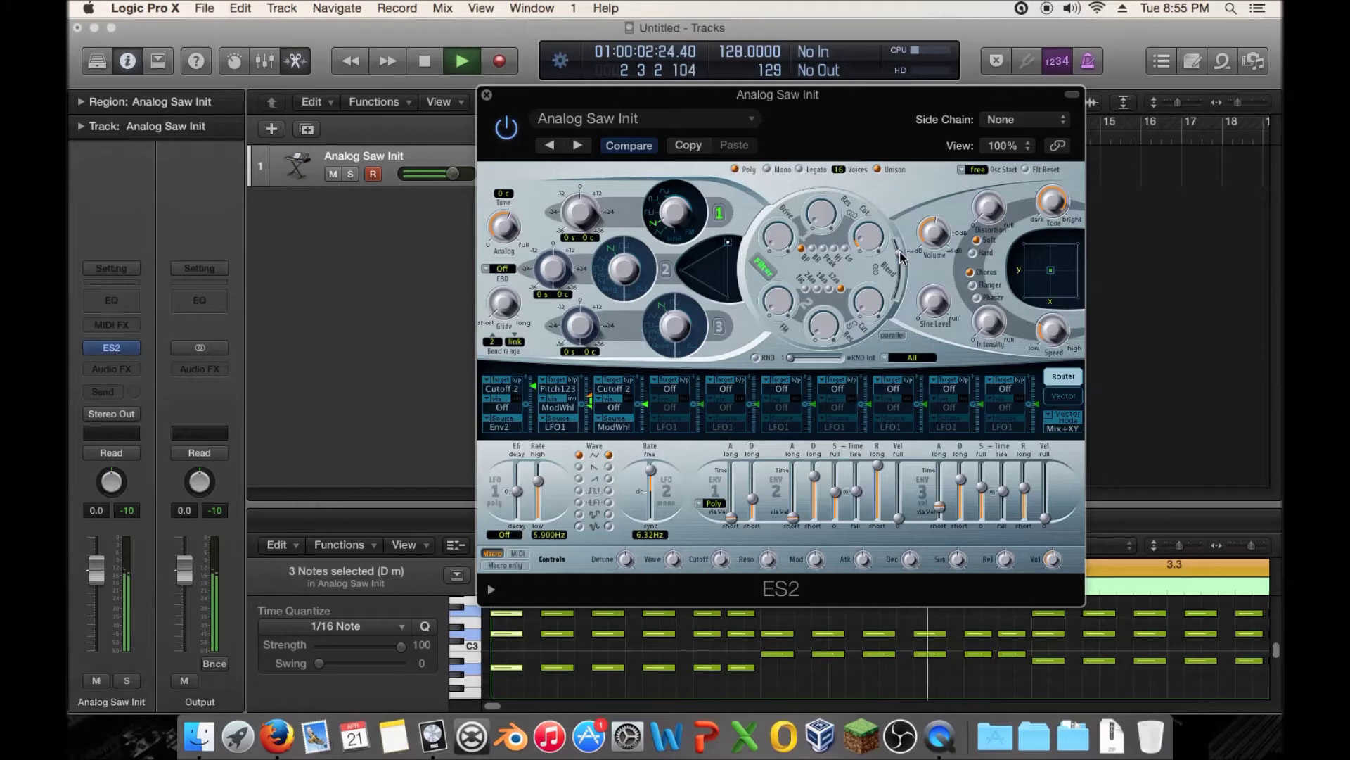
key("space")
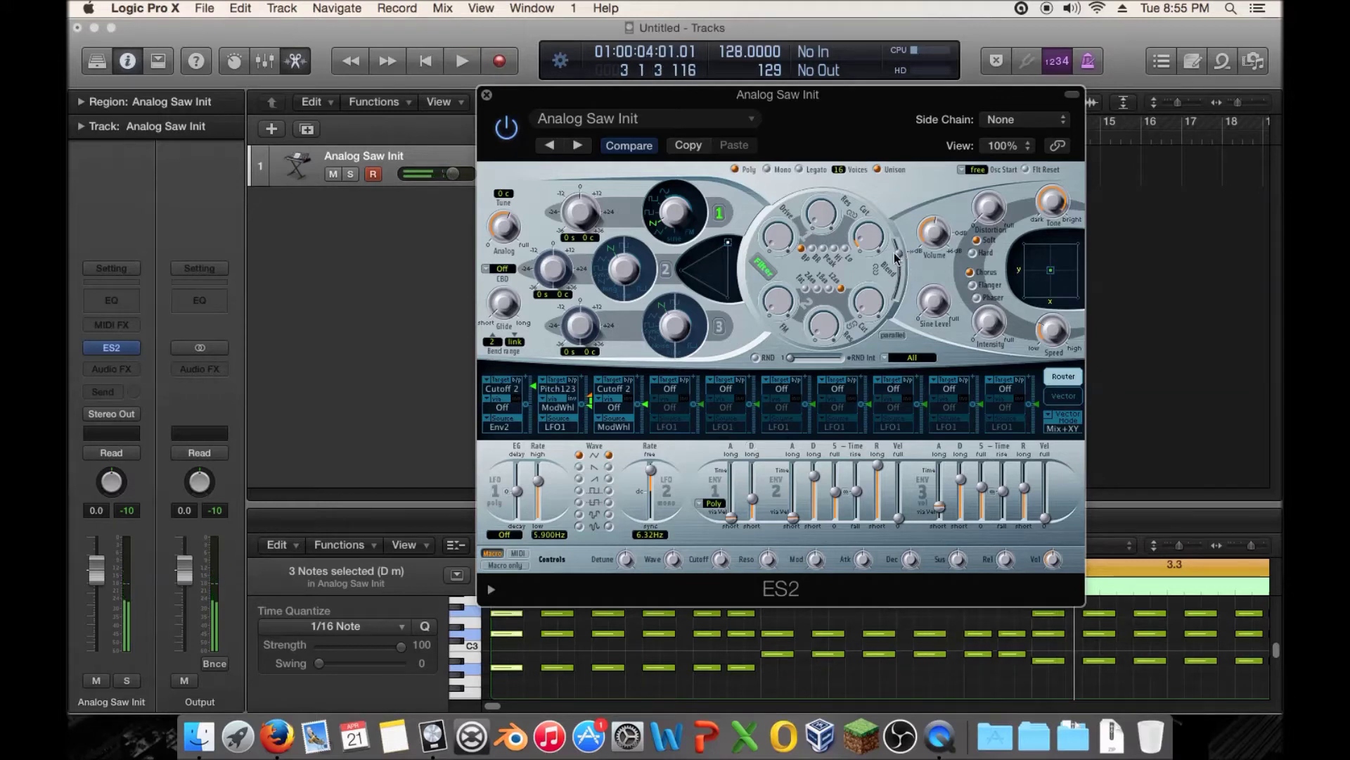
Replay the pattern from the start and shift the filter blend toward filter 1.
key("Return")
key("space")
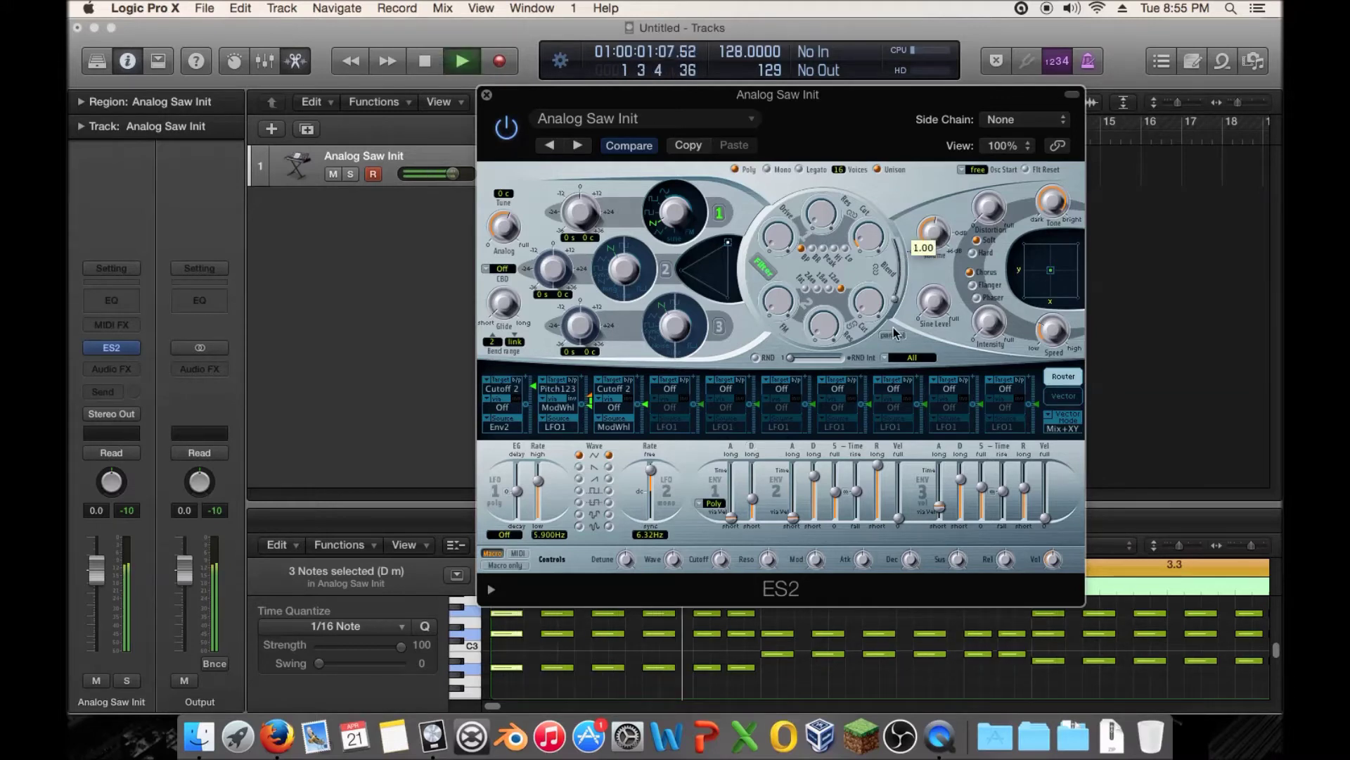
left_click_drag(893, 327, 901, 252)
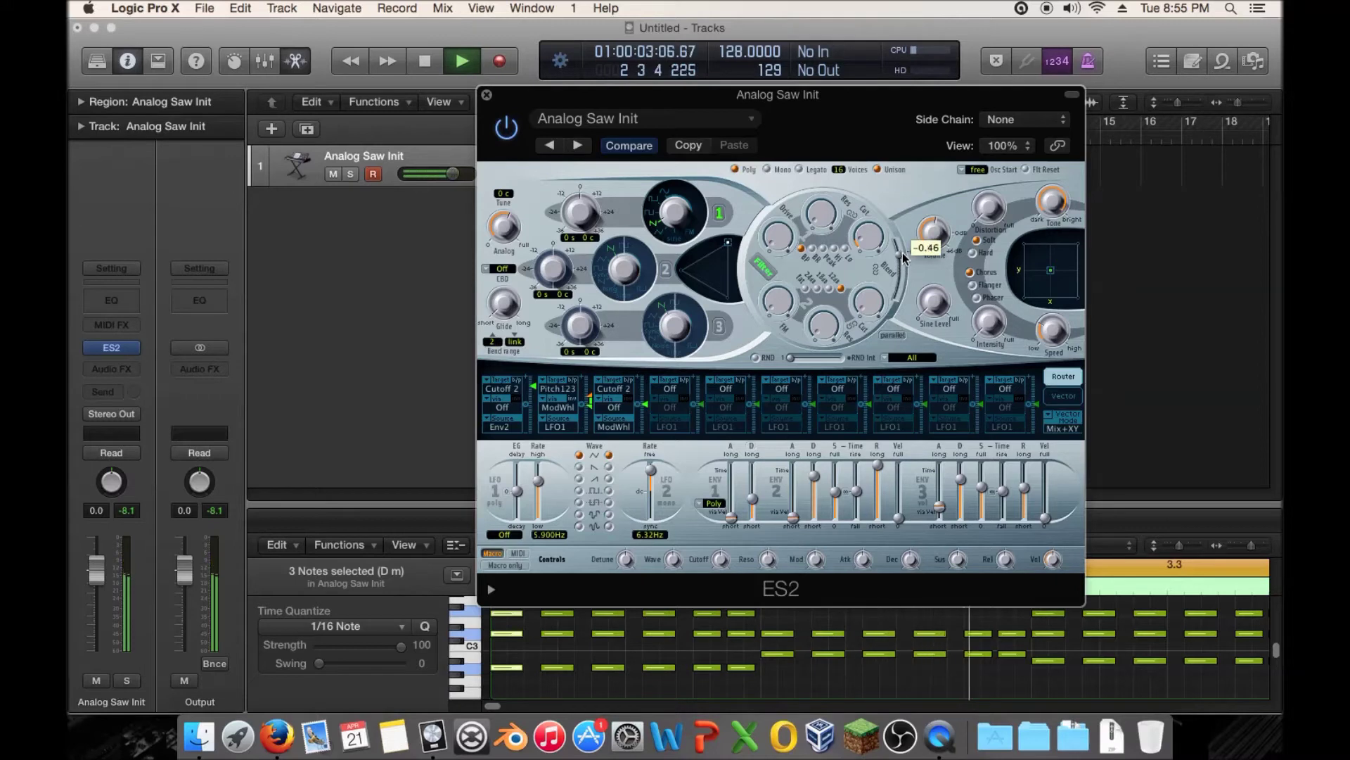
mouse_move(924, 234)
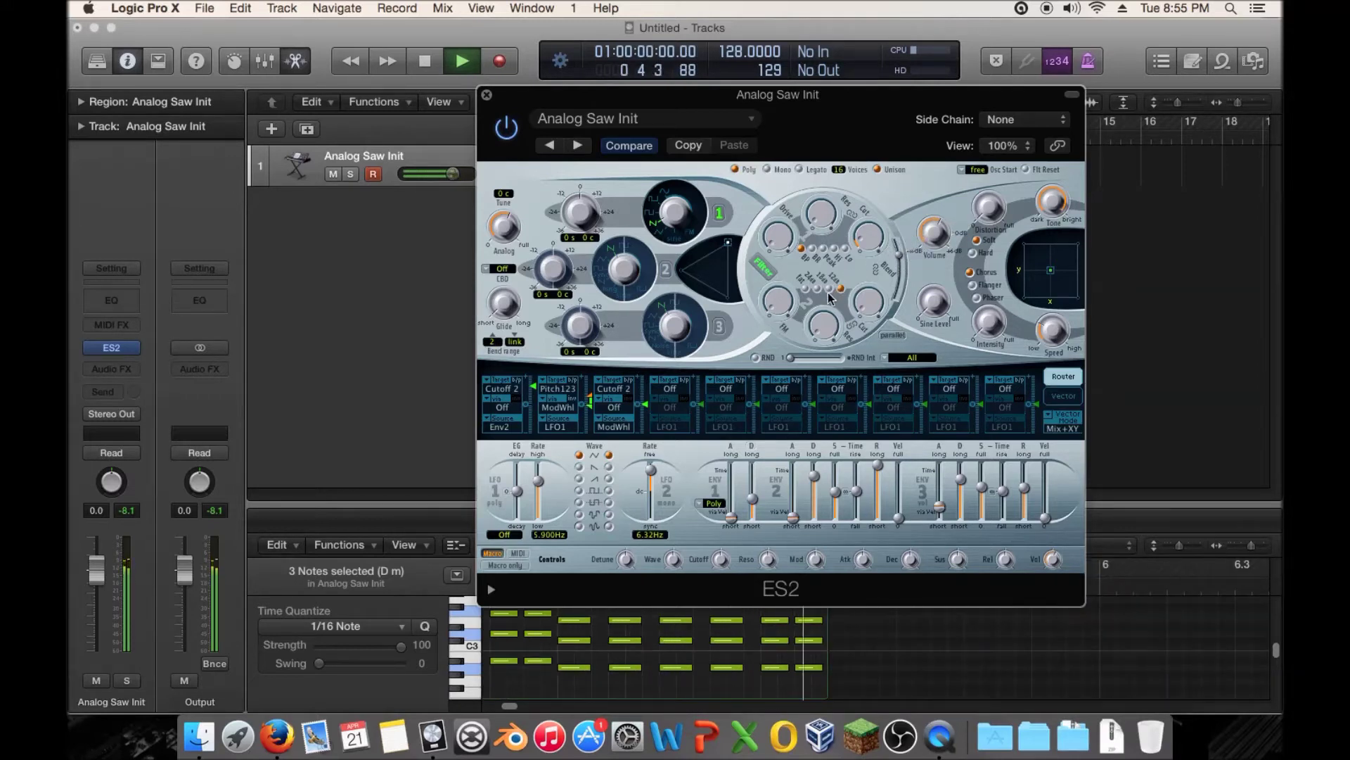
key("space")
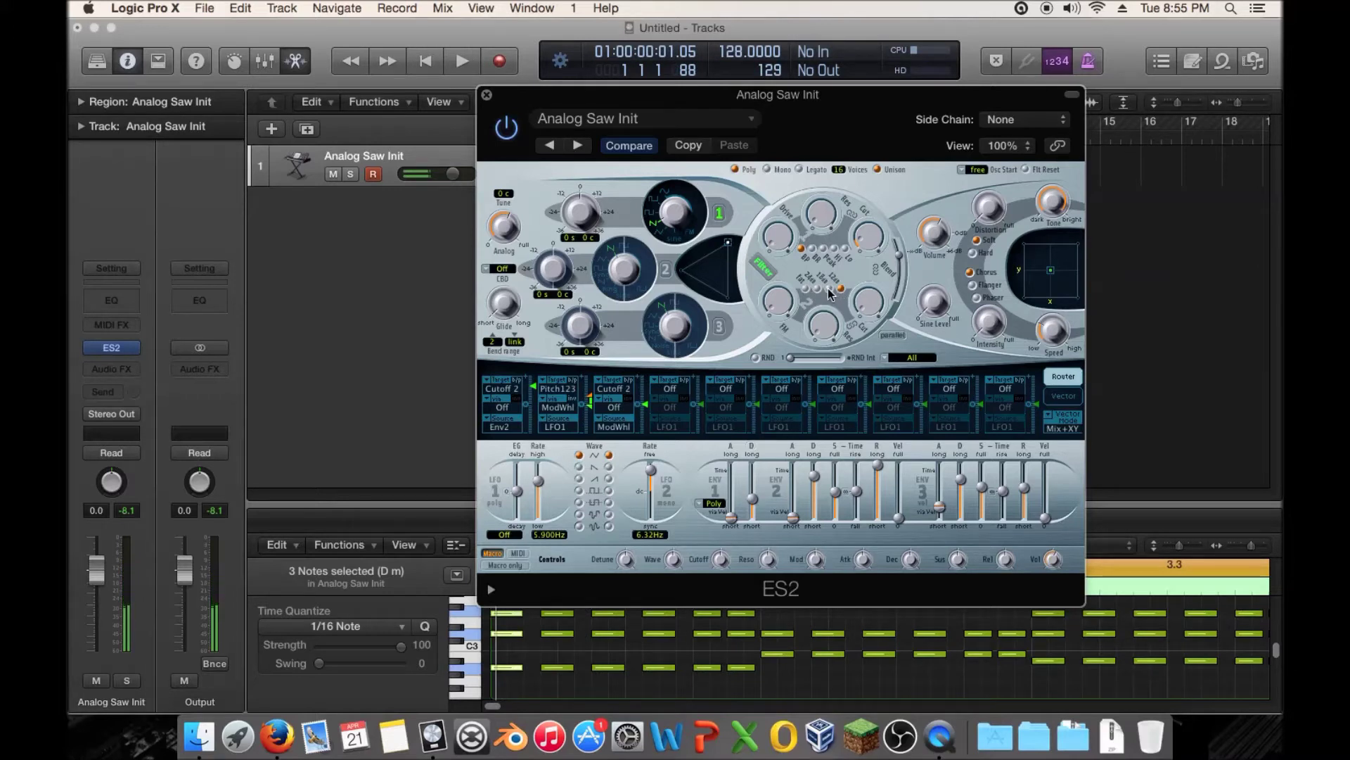
key("space")
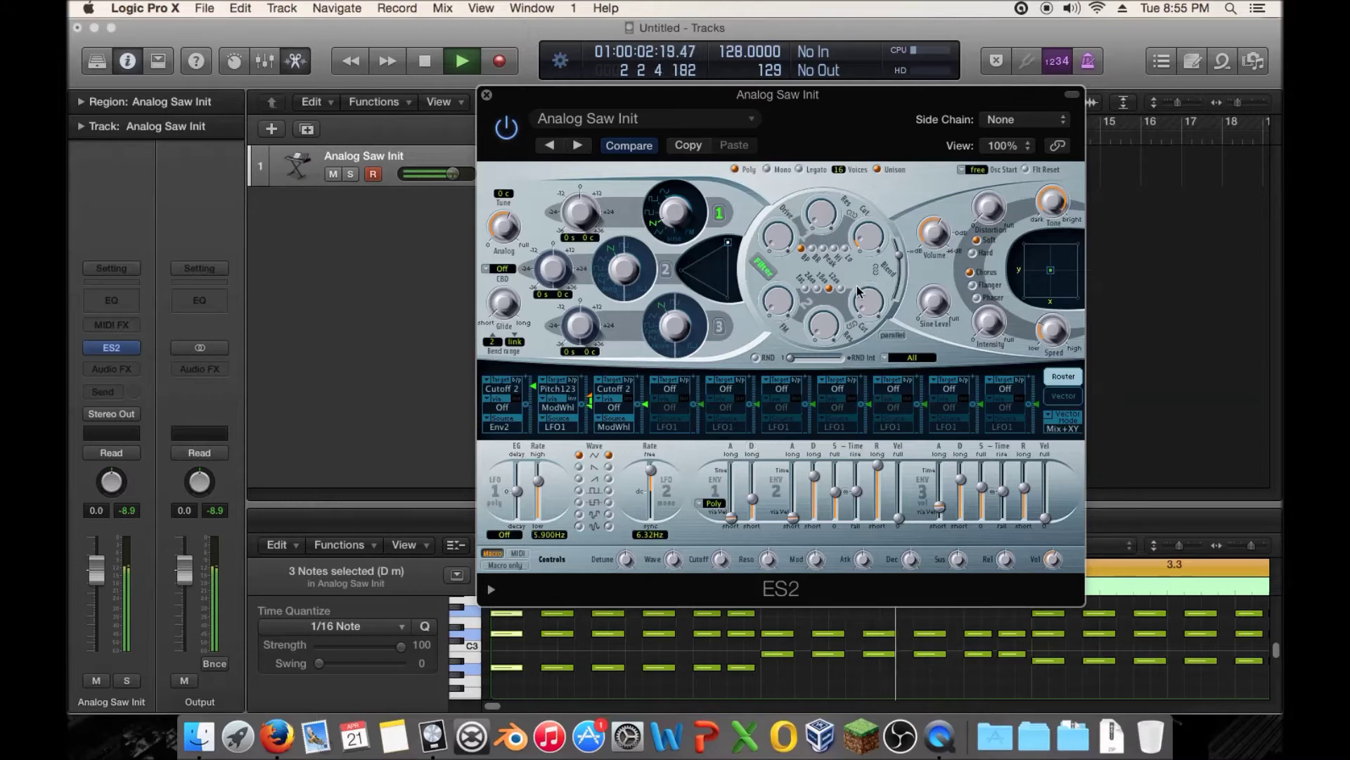
Lower the Pitch123 modulation intensity to 0.55 and settle the filter blend at -0.36.
mouse_move(536, 392)
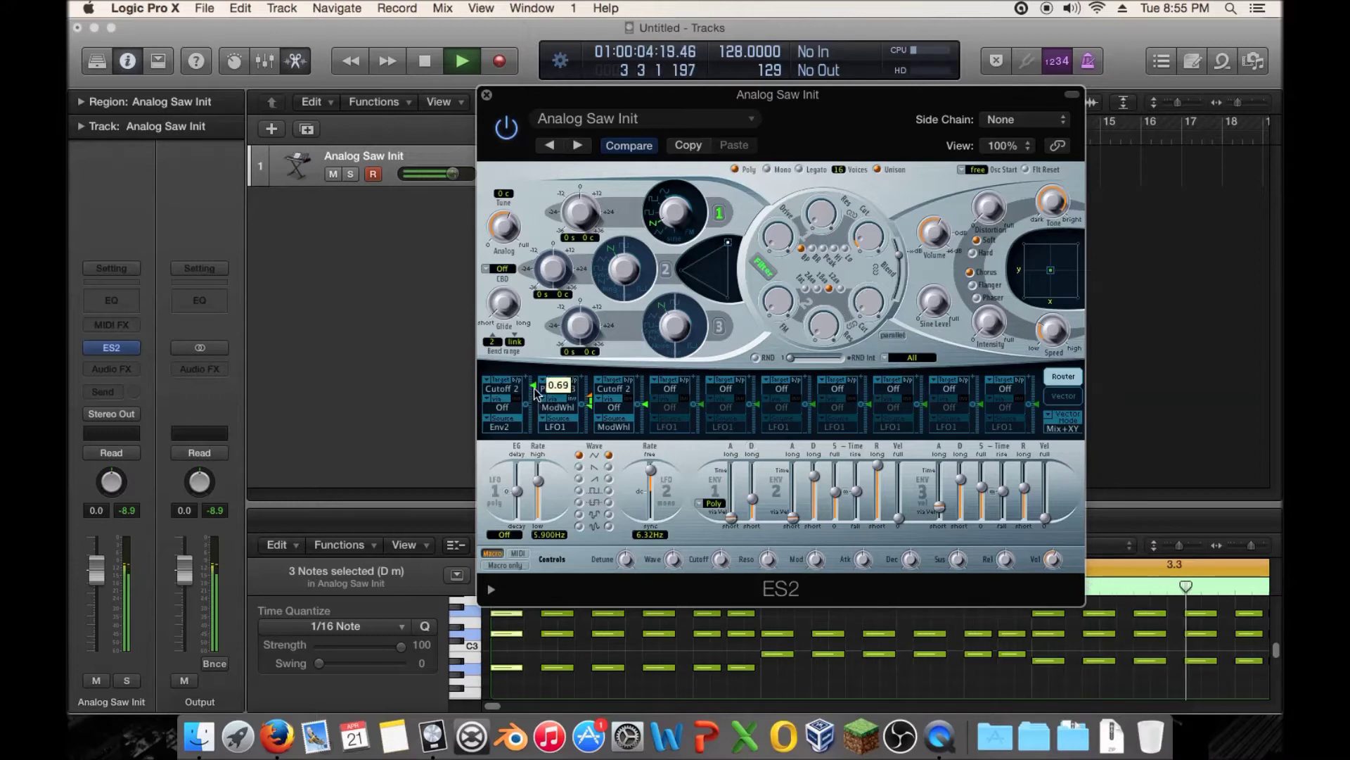
left_click_drag(534, 392, 534, 399)
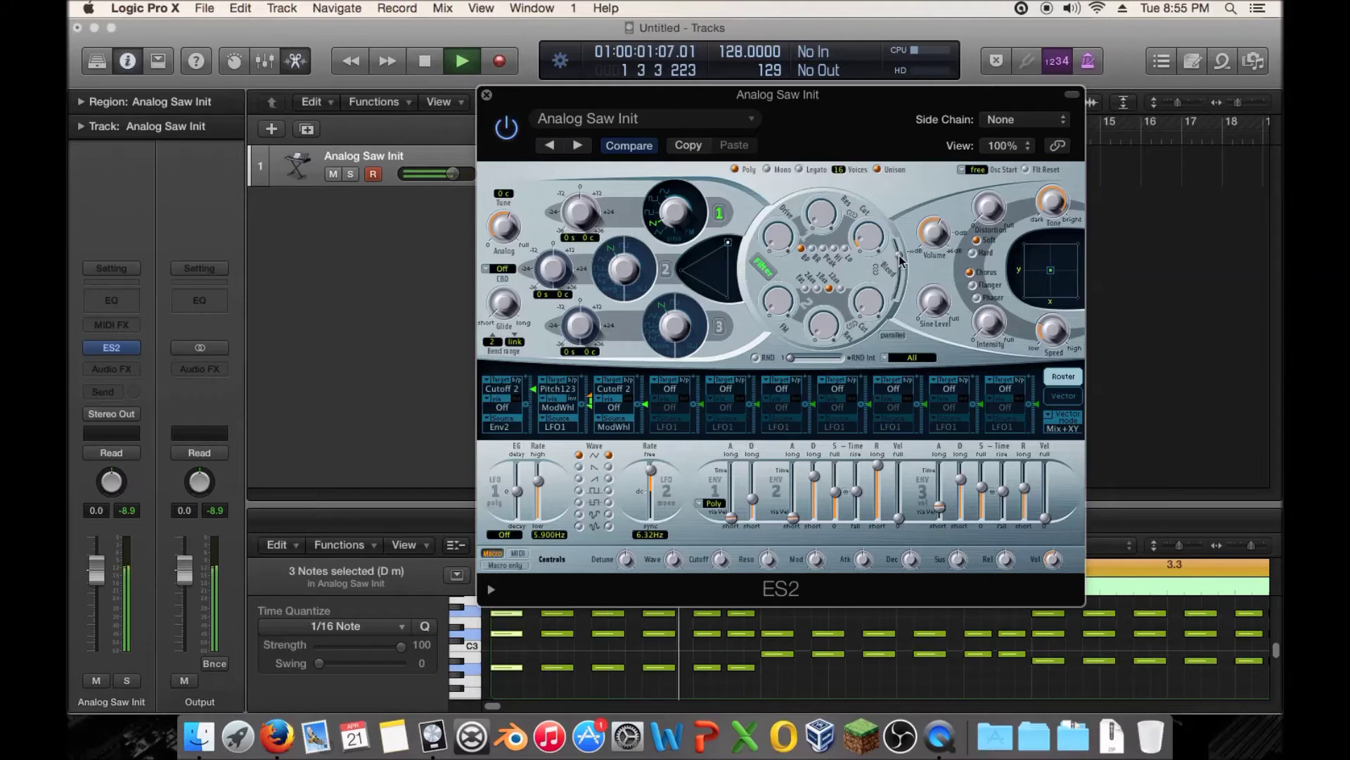
mouse_move(901, 258)
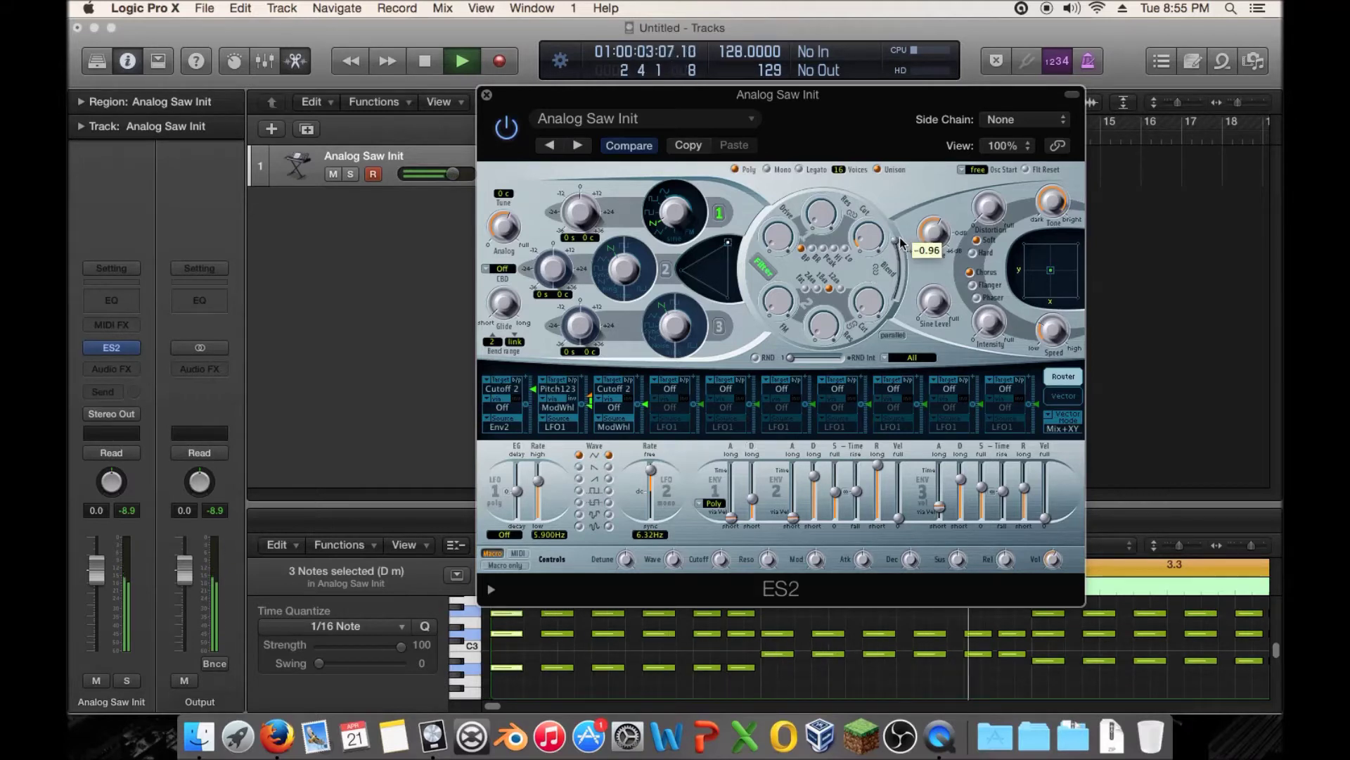
mouse_move(901, 251)
left_mouse_down()
mouse_move(898, 266)
mouse_move(887, 236)
left_mouse_up()
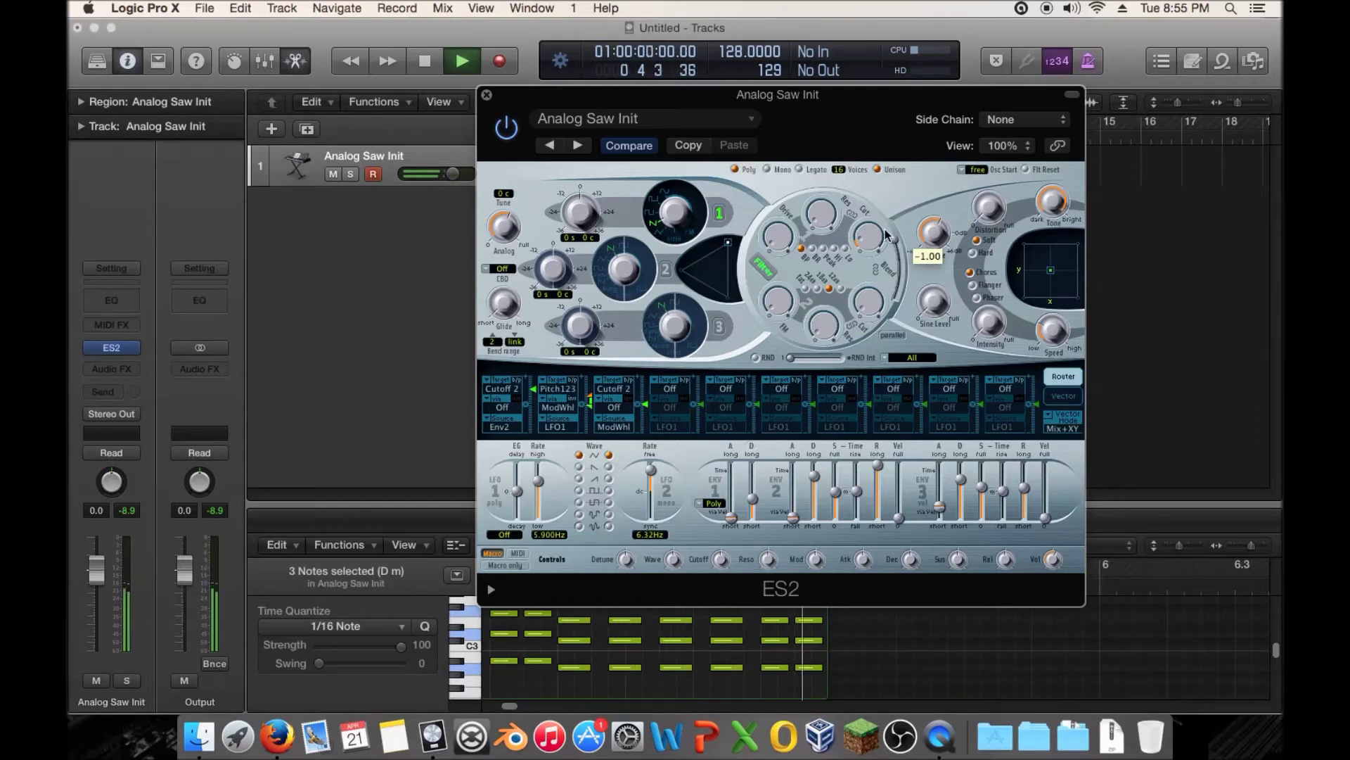
left_click_drag(888, 240, 892, 261)
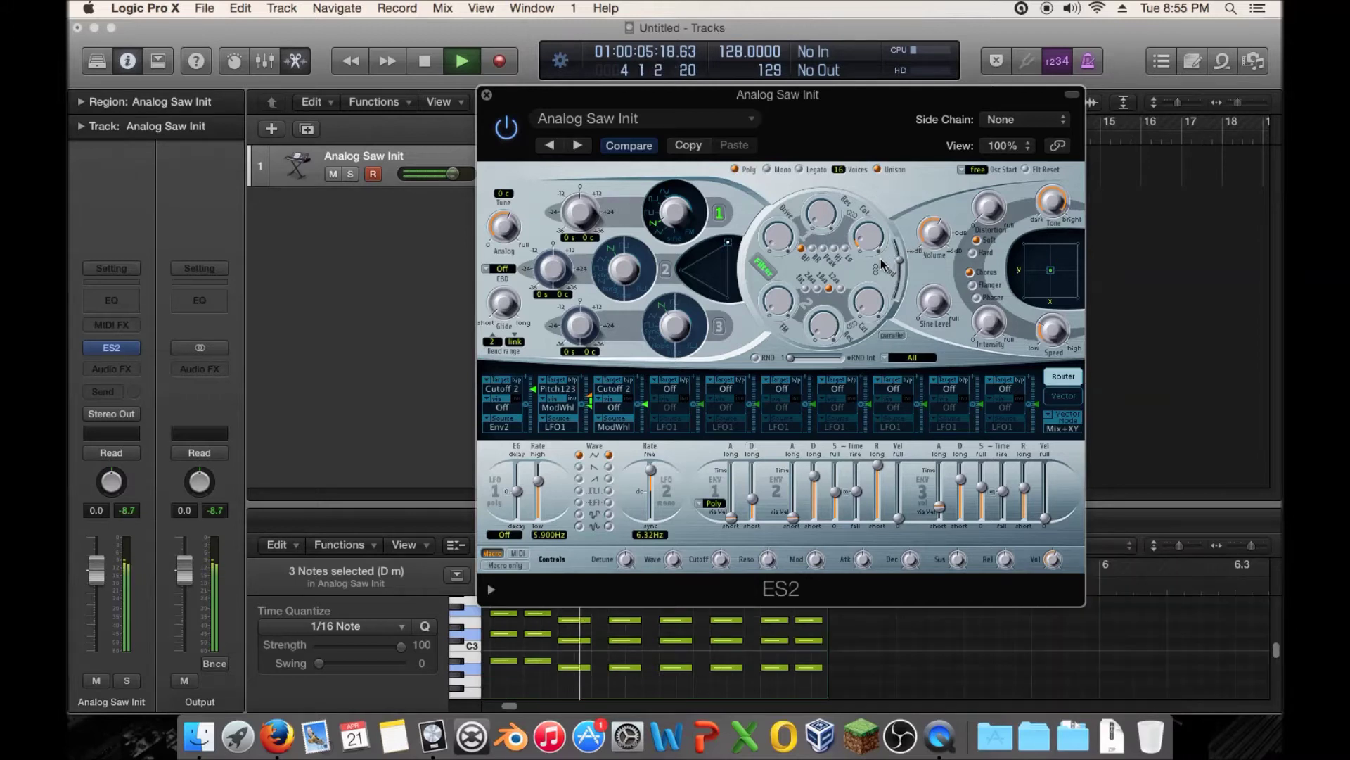
key("space")
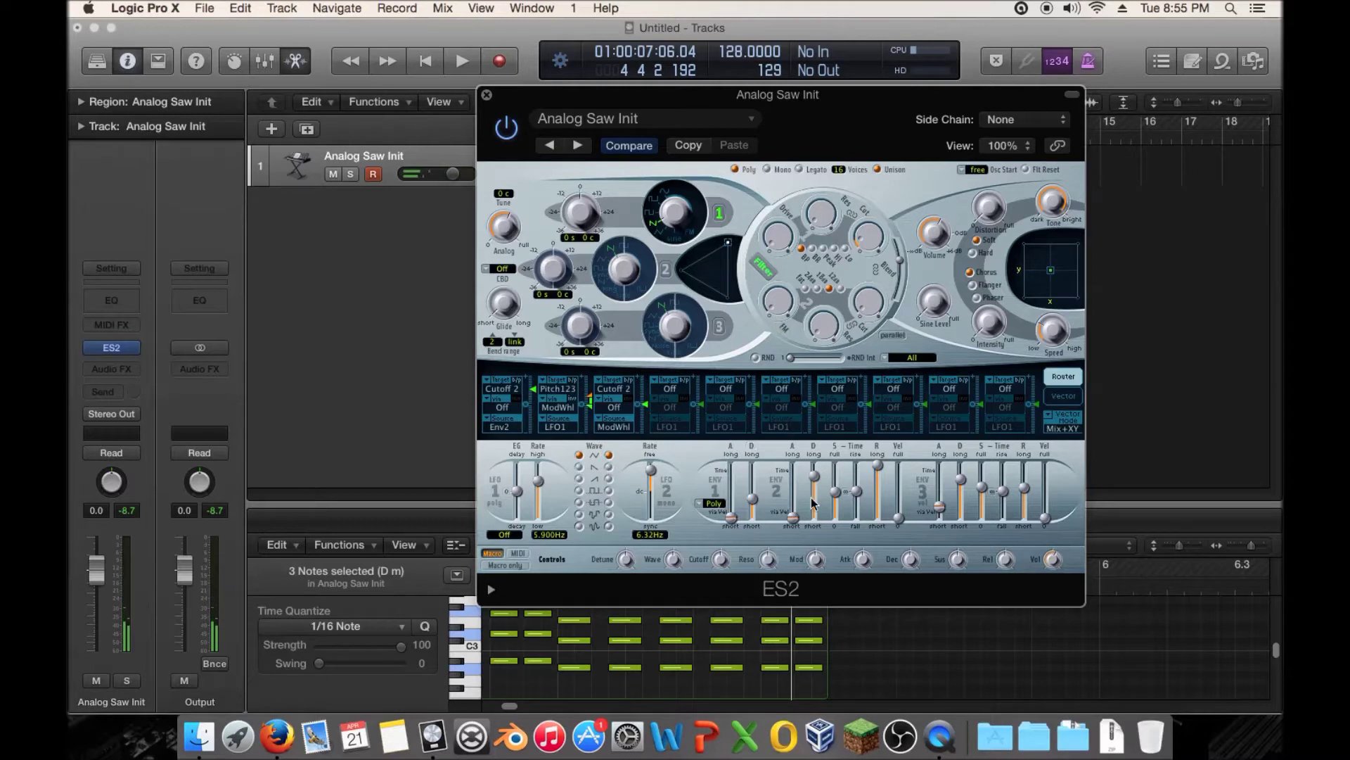
Raise the envelope 2 sustain level to 0.525 and audition it.
mouse_move(837, 497)
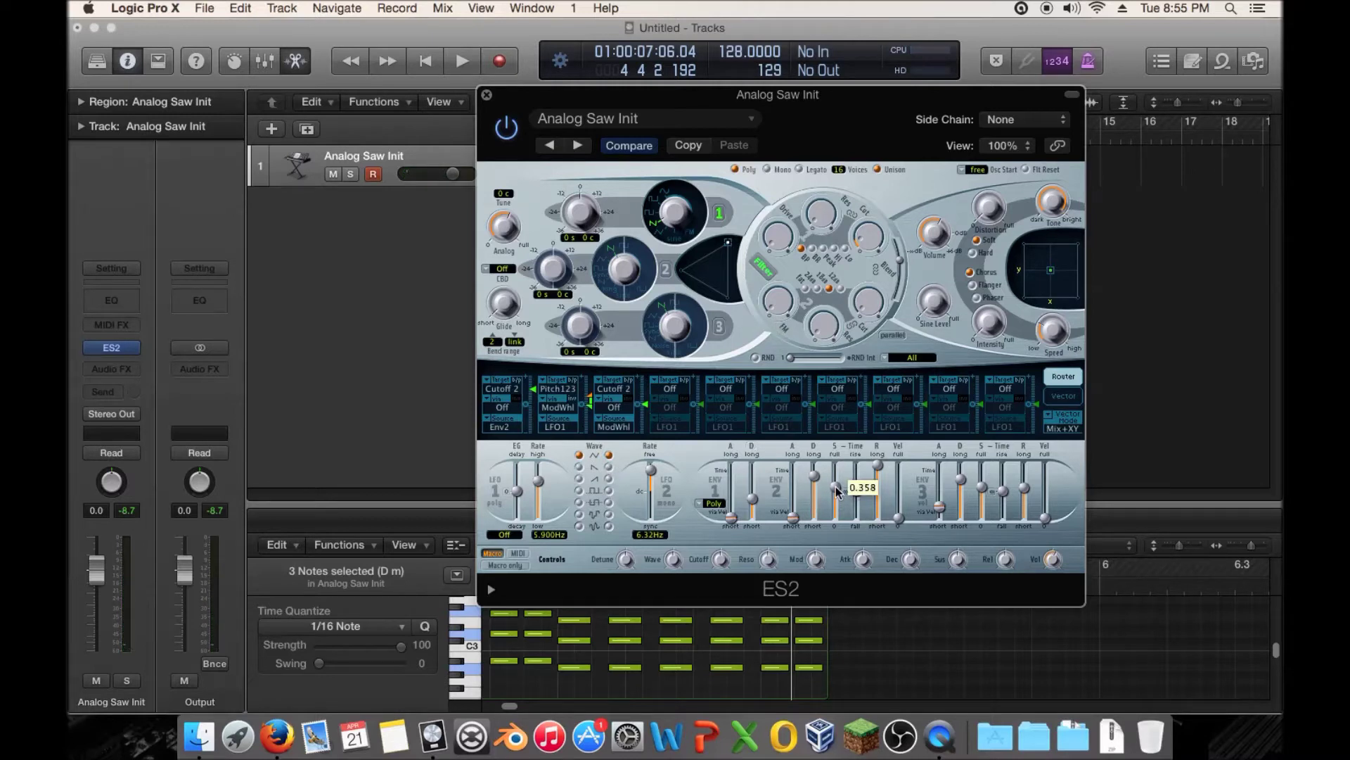
left_click_drag(837, 490, 837, 484)
key("space")
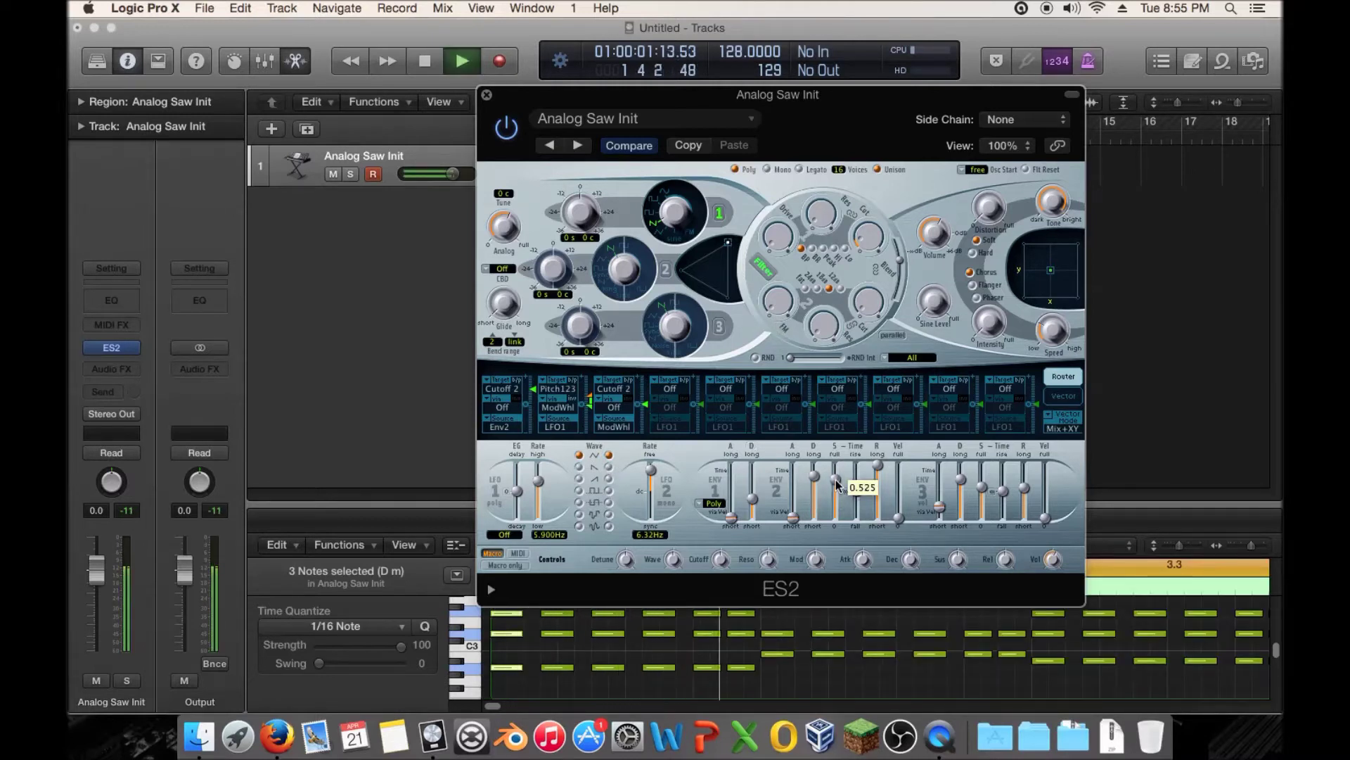
key("space")
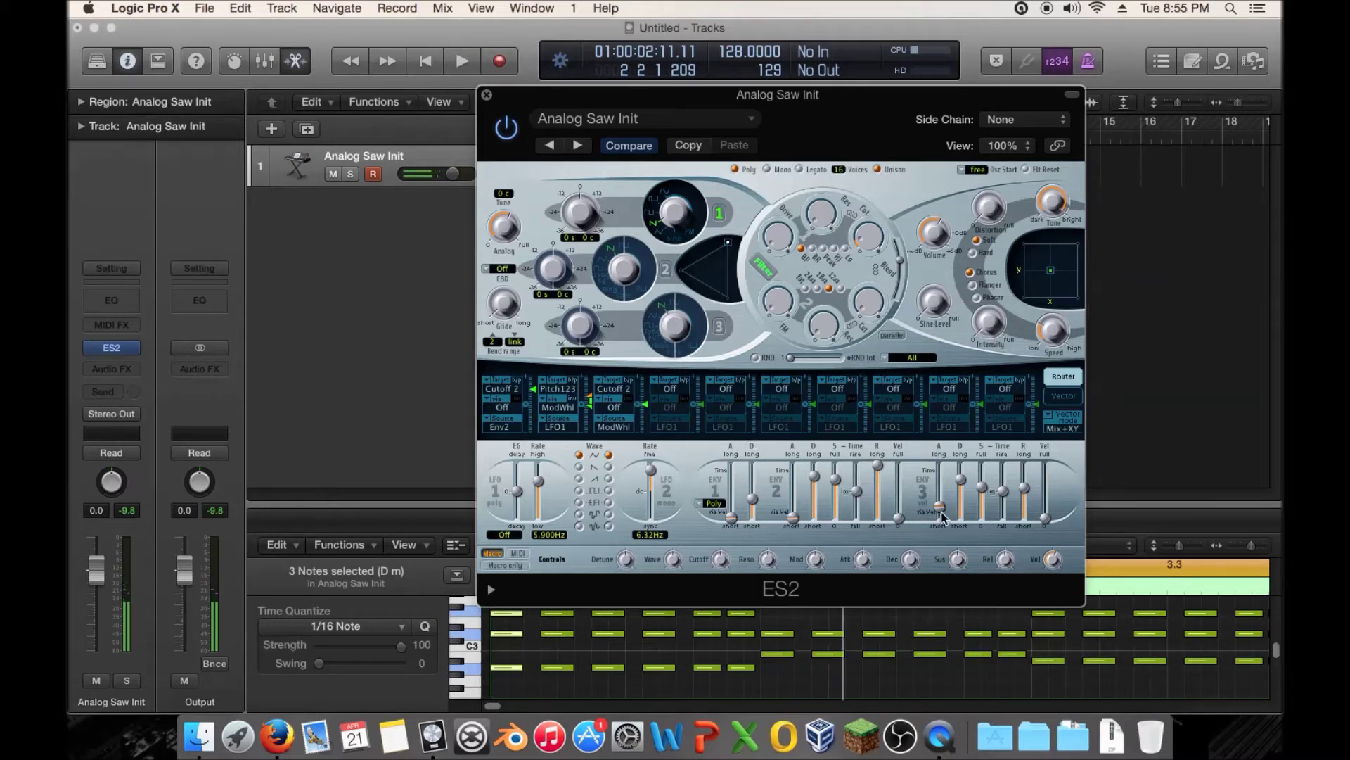
Give envelope 3 a slower 280 ms attack and a release of about 2000 ms.
left_click_drag(944, 517, 944, 504)
key("space")
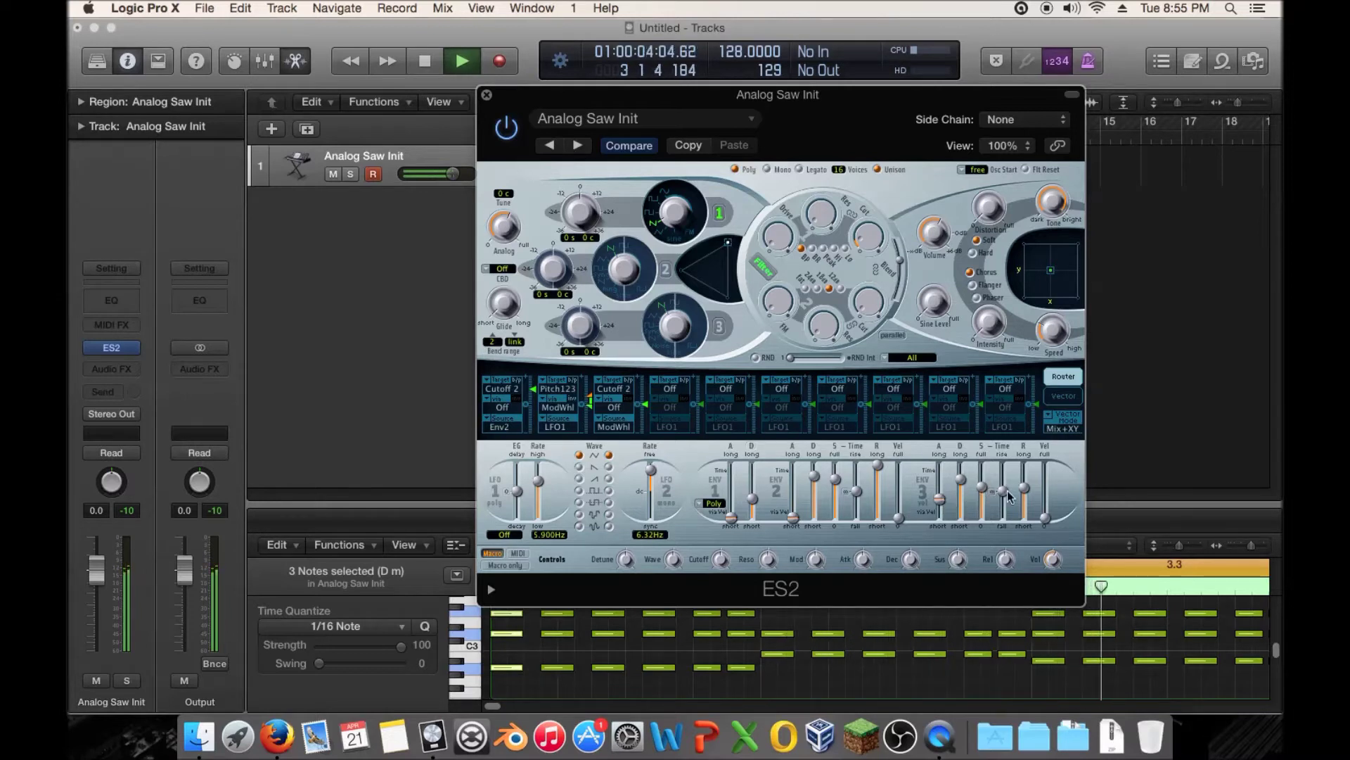
left_click_drag(1024, 488, 1024, 485)
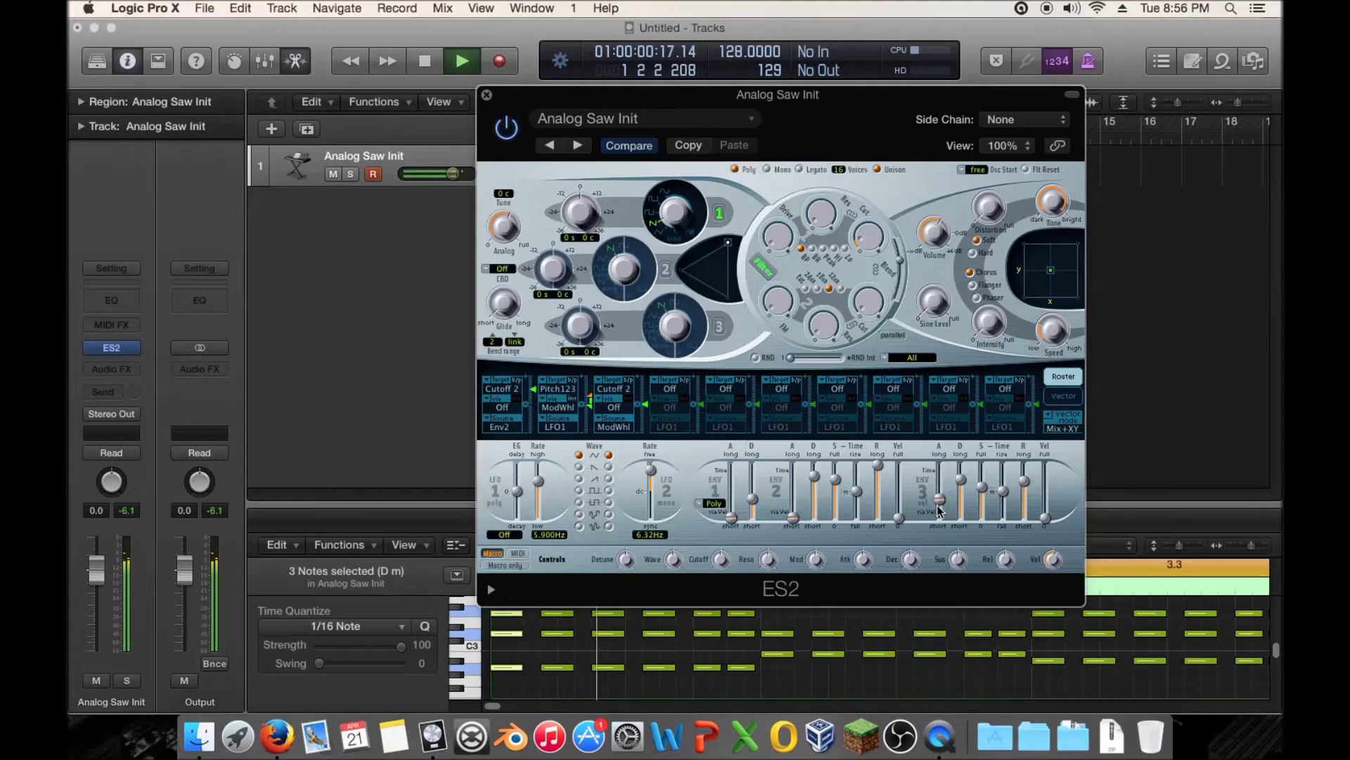
left_click_drag(942, 503, 943, 503)
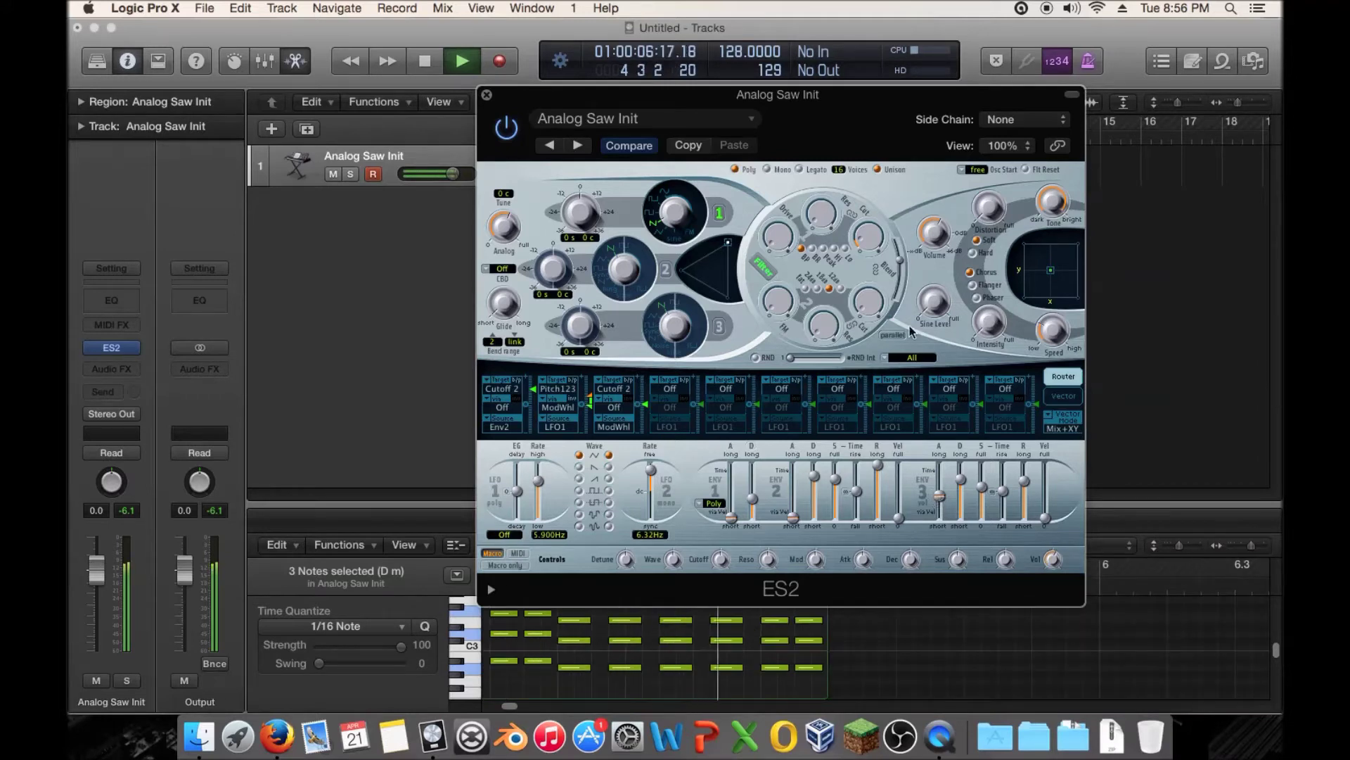
key("space")
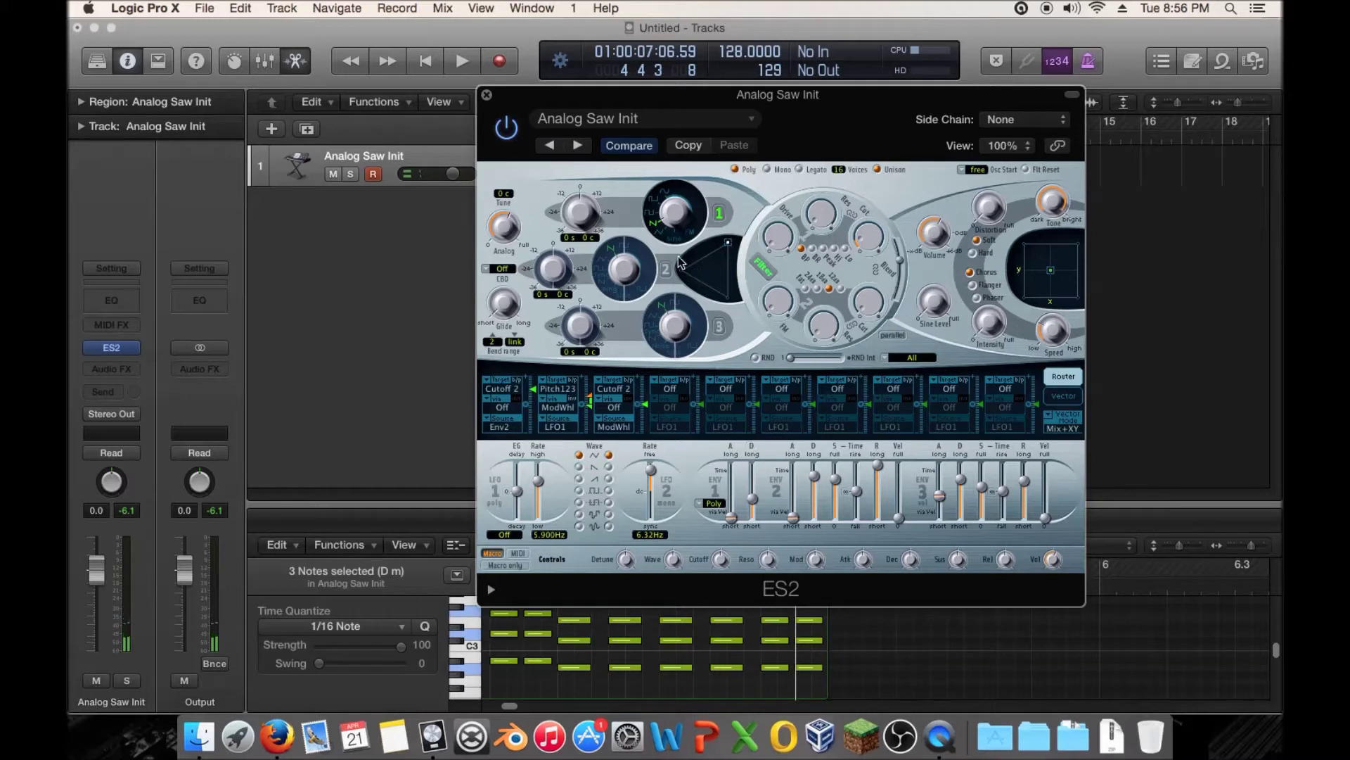
Enable oscillator 2, shift the triangle mix toward it, and compare with it switched off.
left_click_drag(707, 263, 691, 266)
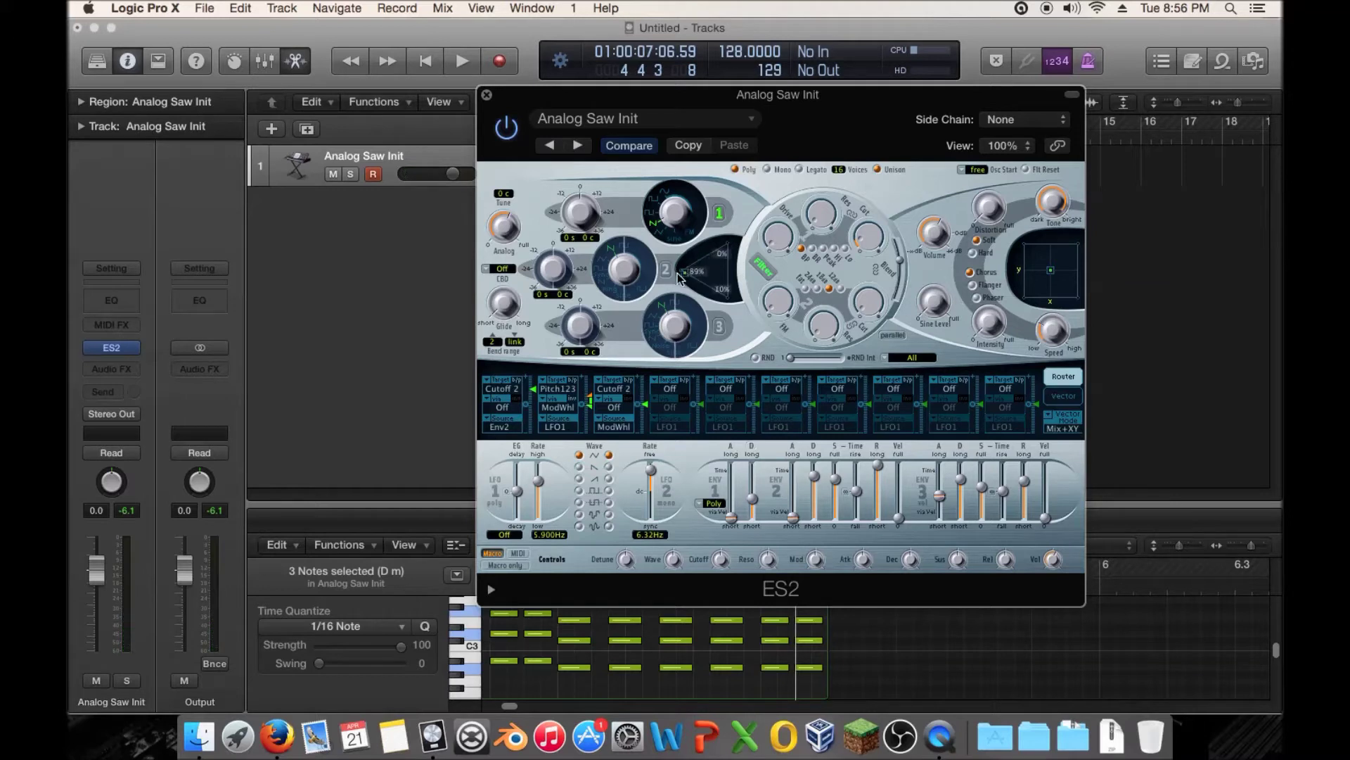
left_click(666, 270)
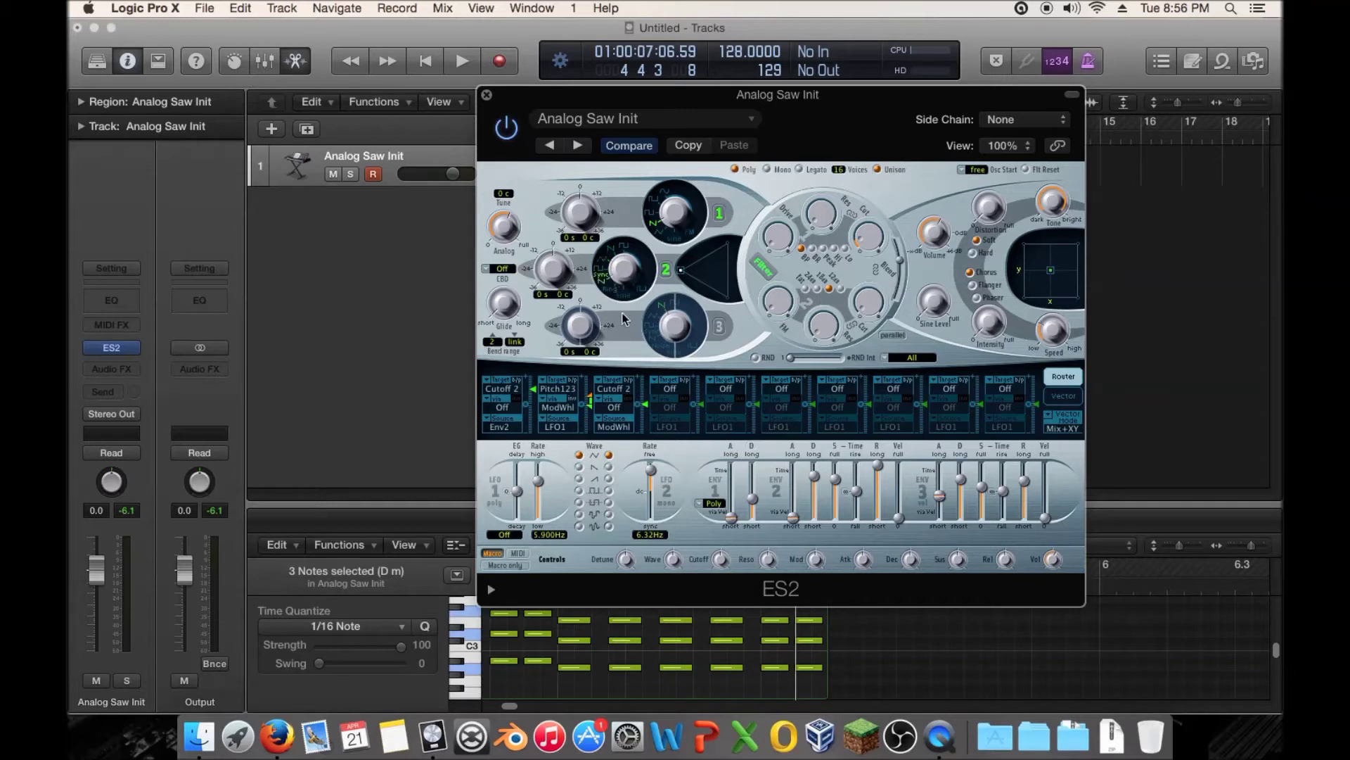
key("space")
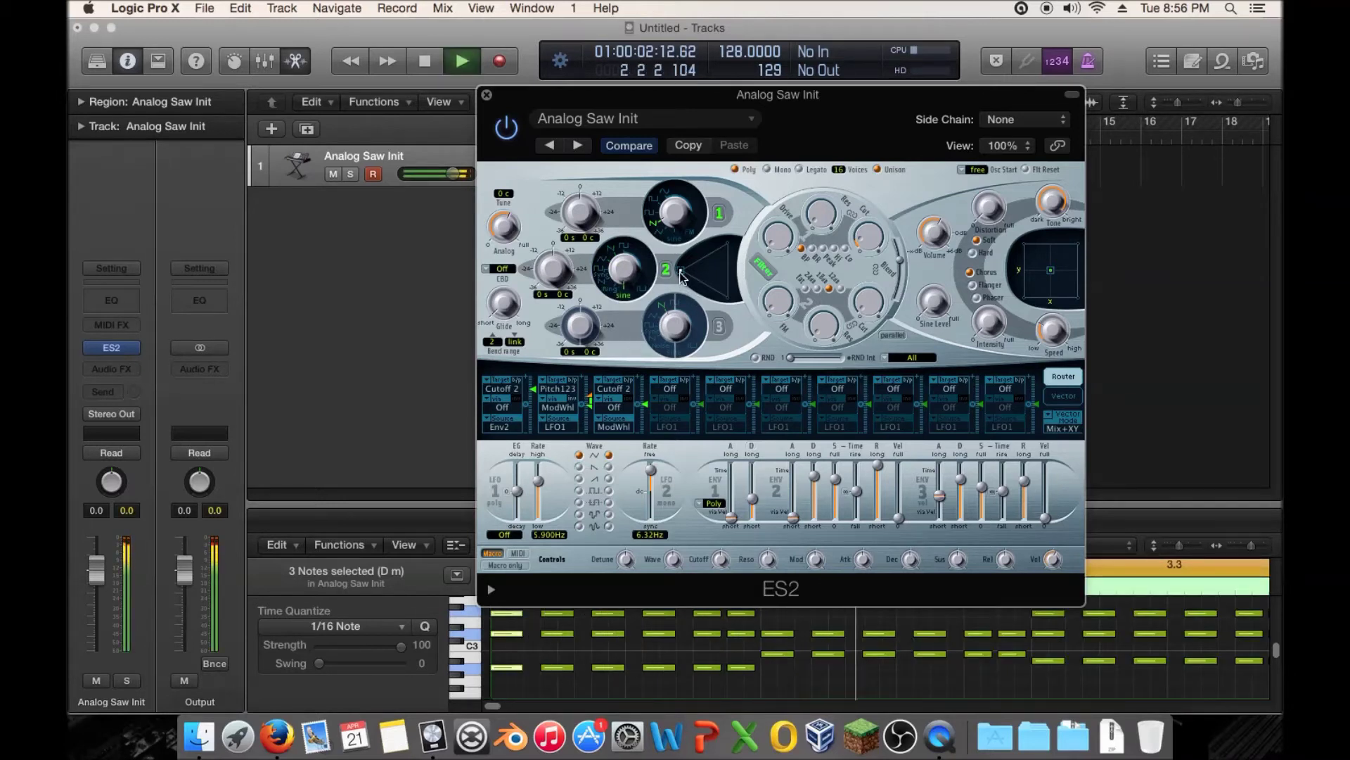
key("space")
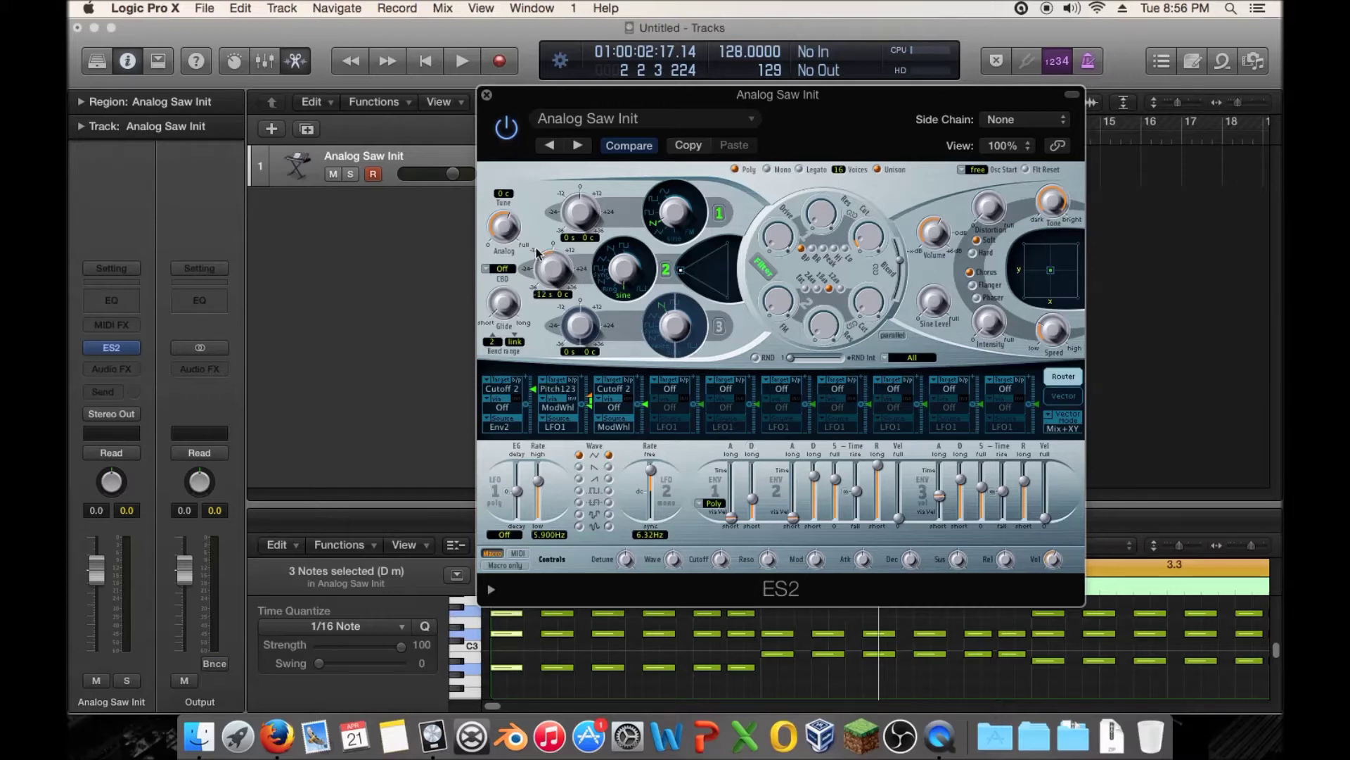
key("space")
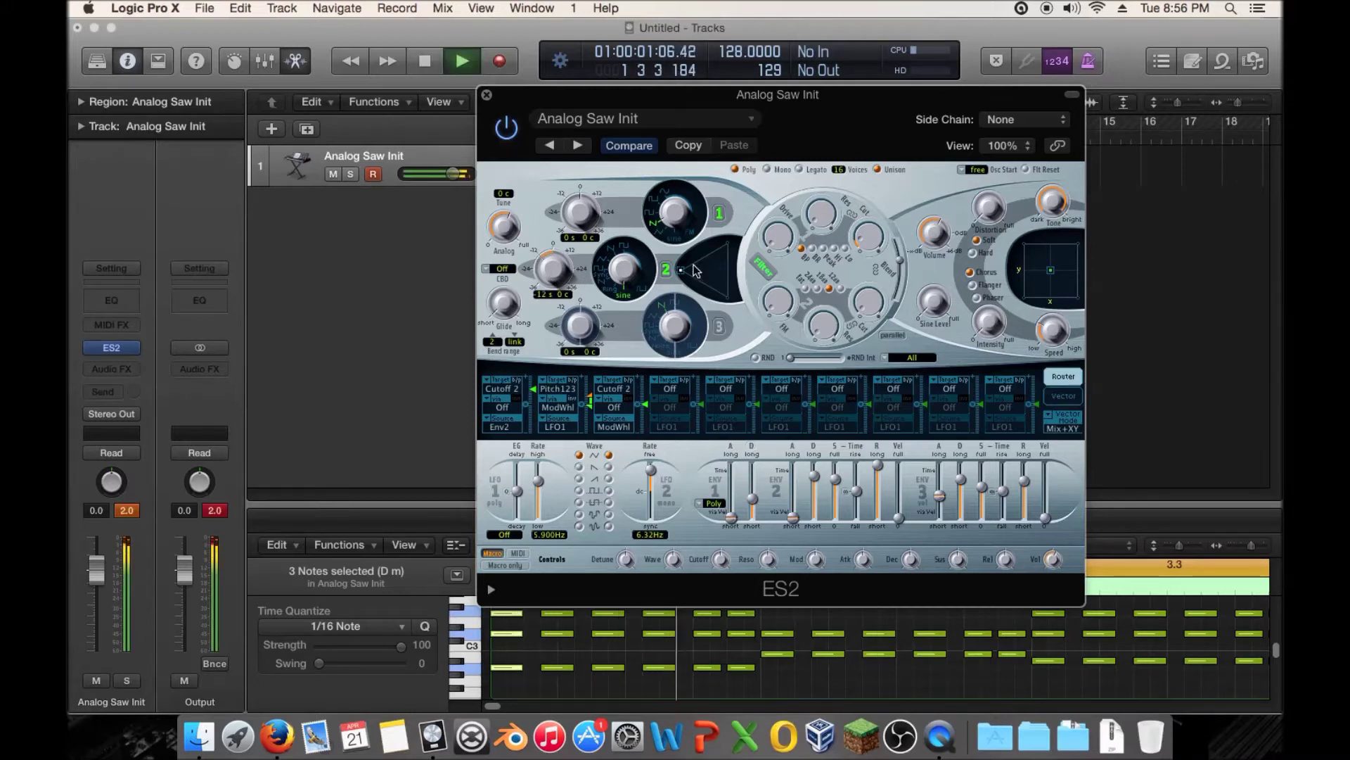
left_click_drag(716, 260, 720, 250)
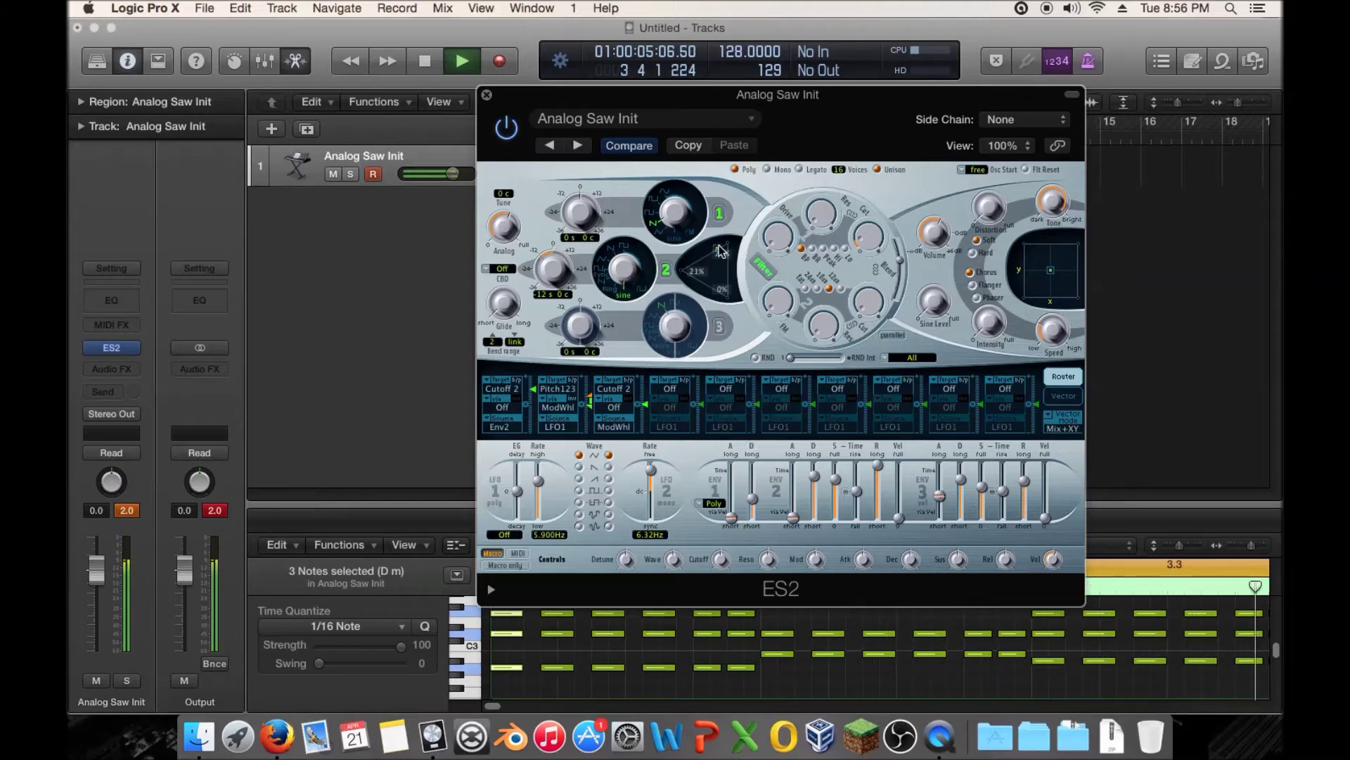
left_click(666, 270)
Turn oscillator 2 back on and reduce its share of the triangle mix.
left_click(666, 271)
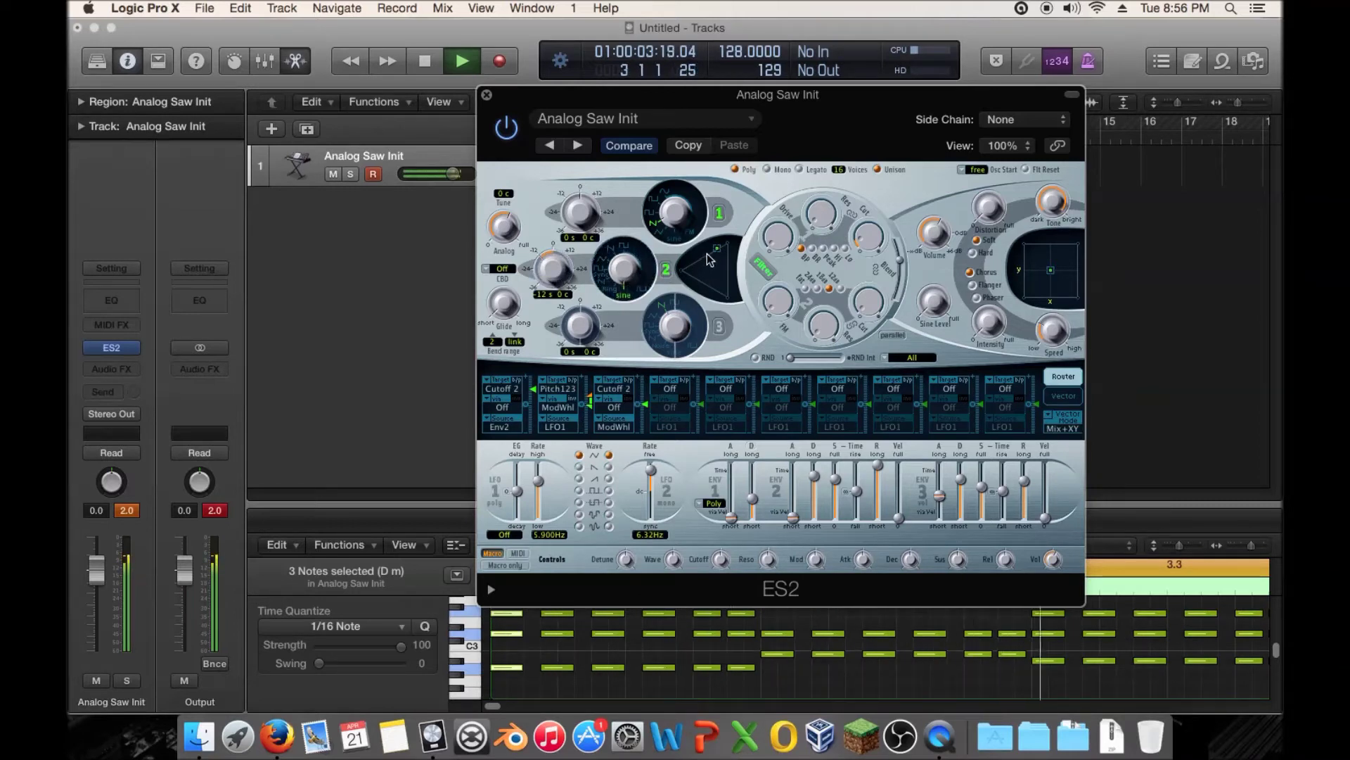
mouse_move(720, 249)
left_click_drag(722, 249, 723, 251)
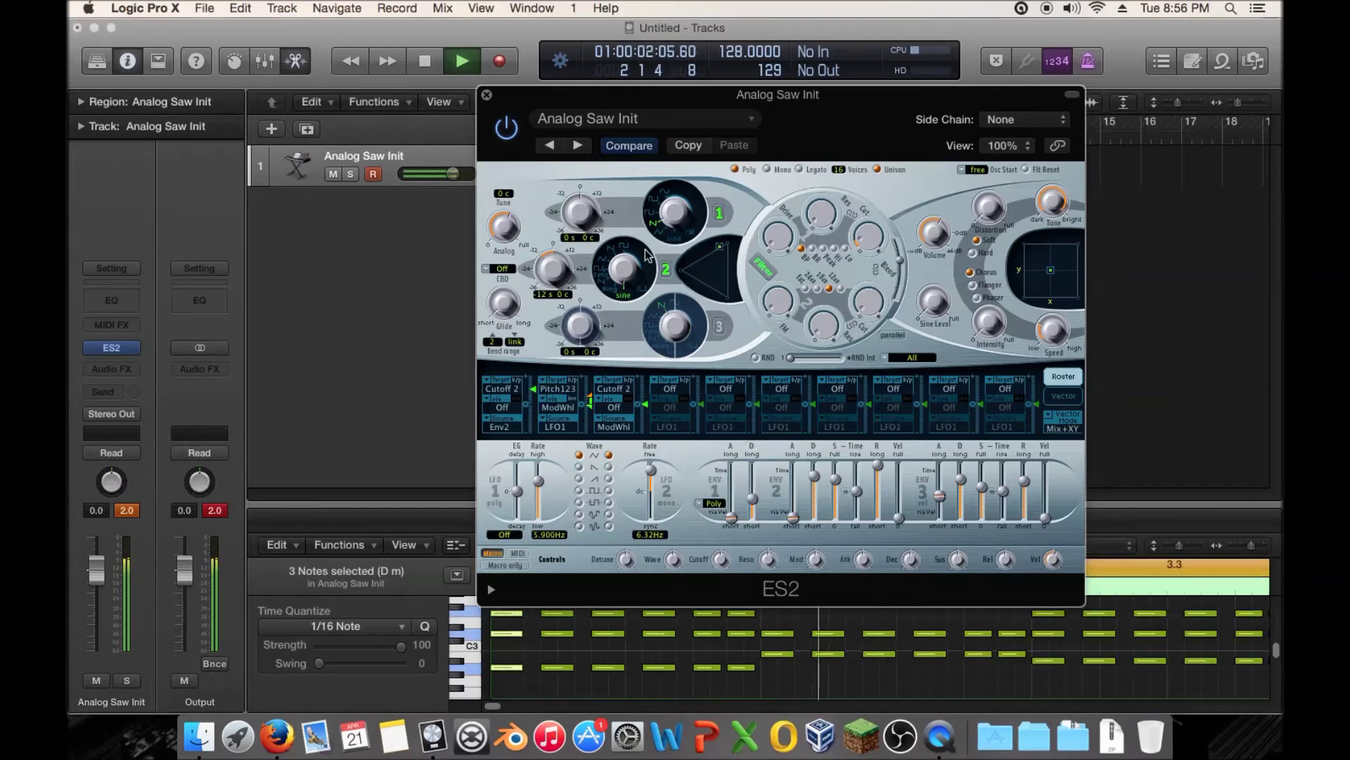
key("space")
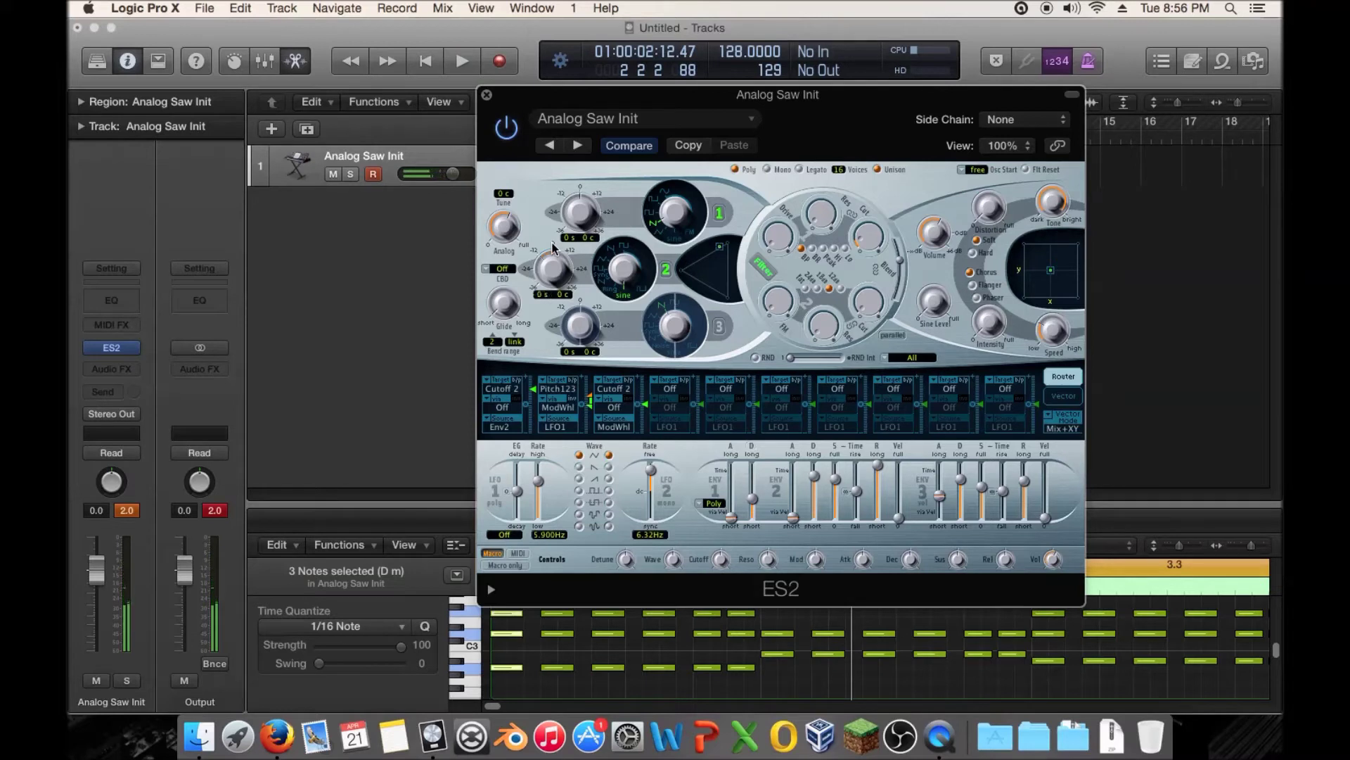
key("space")
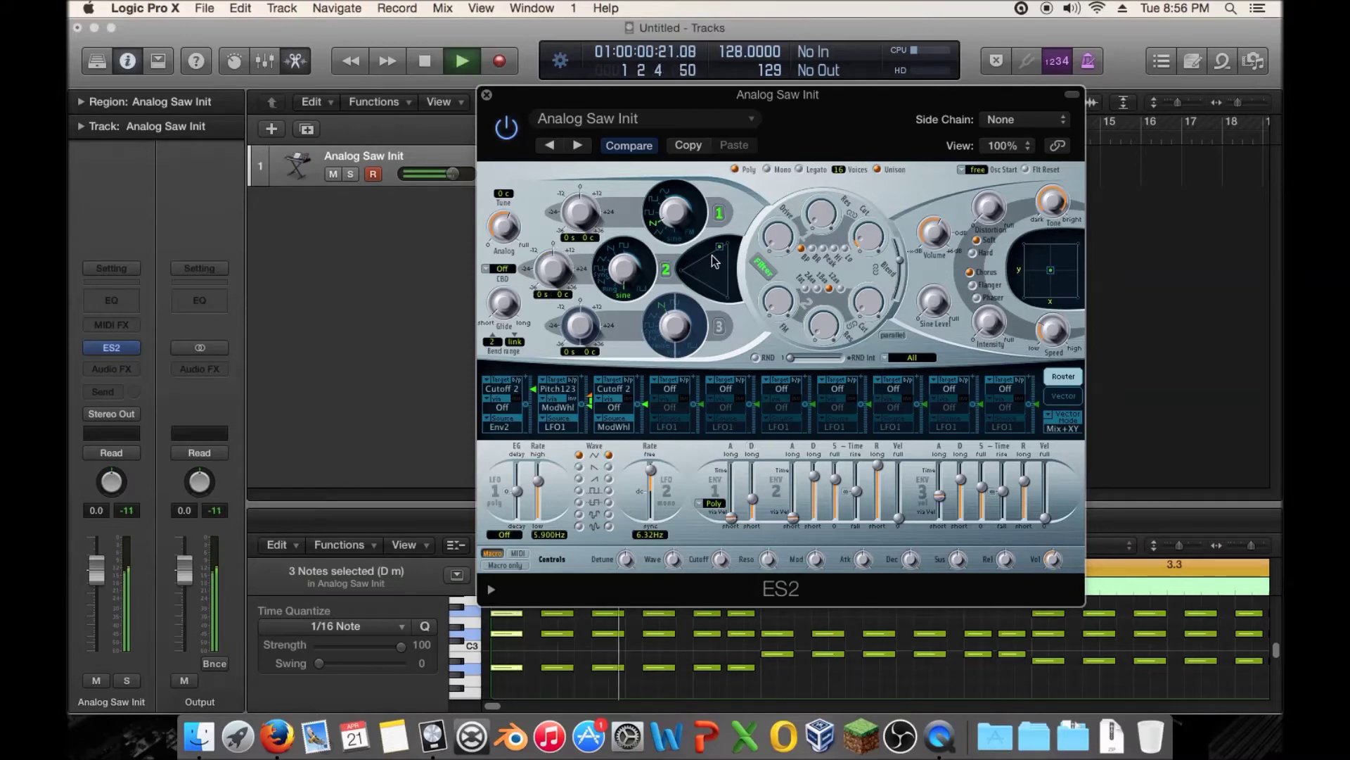
left_click_drag(717, 252, 719, 256)
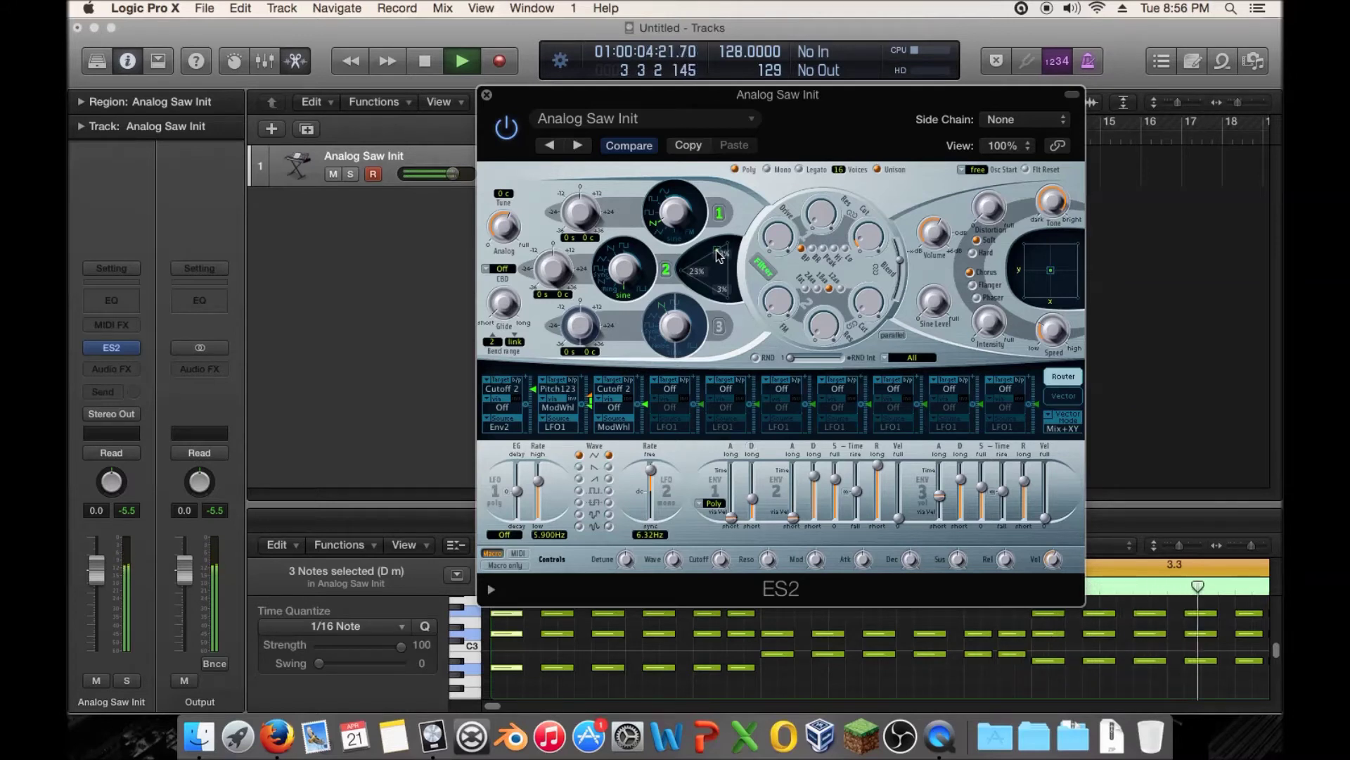
Compare the pad with oscillator 2 muted and back on, then replay it.
left_click(665, 269)
left_click(665, 269)
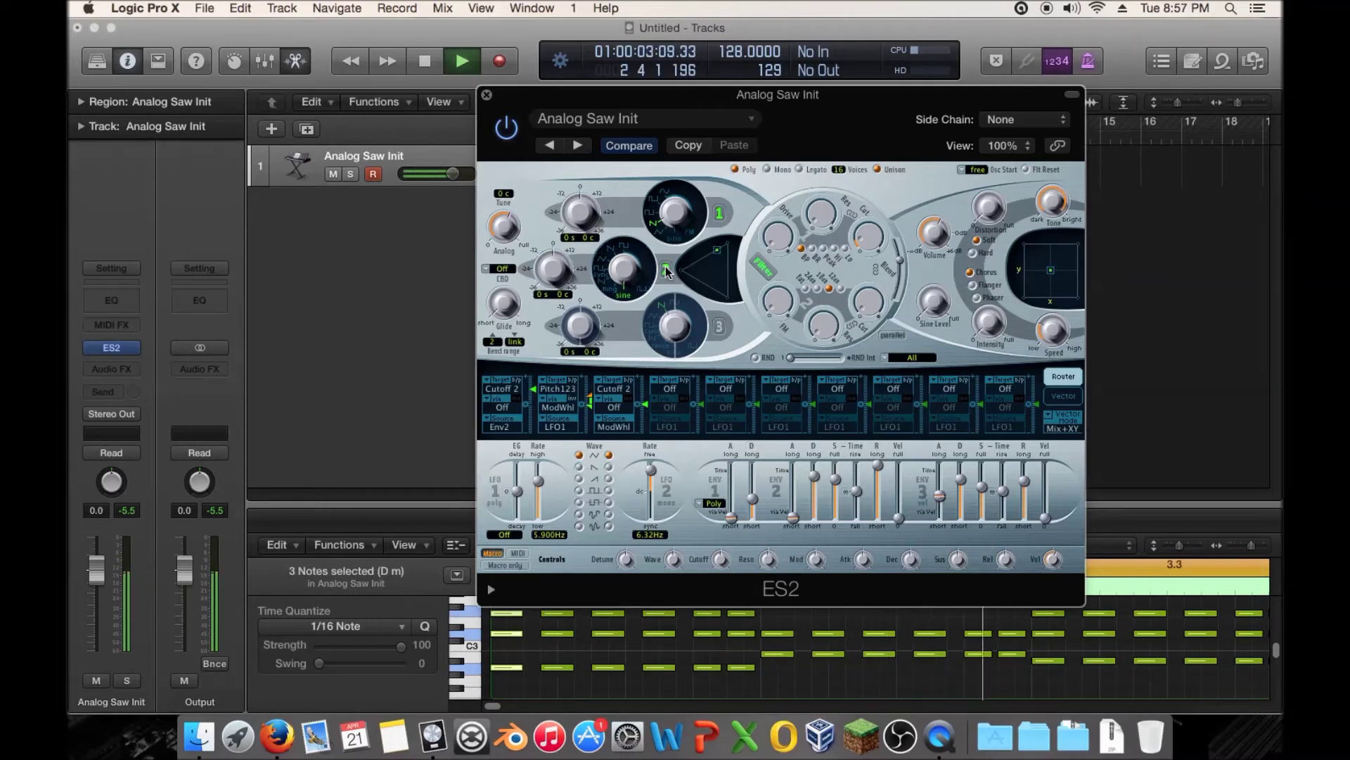
key("space")
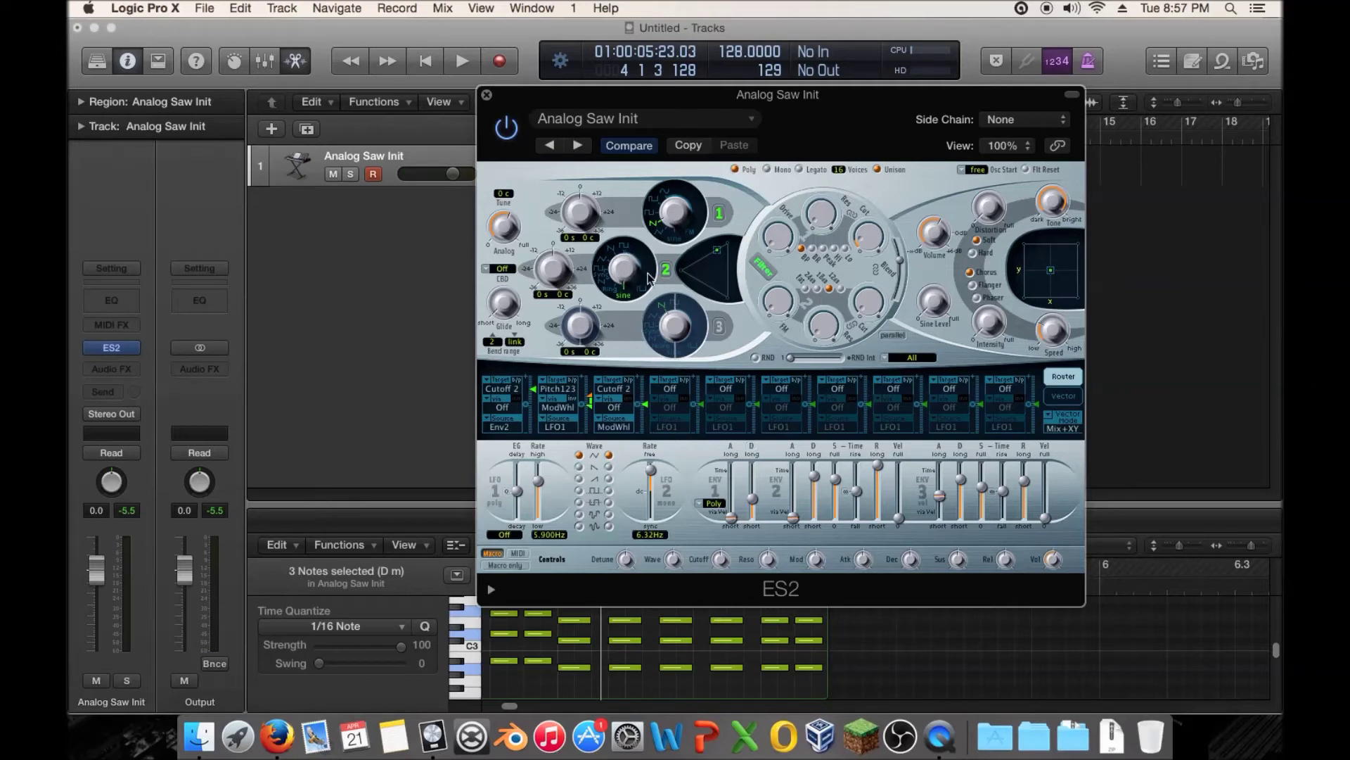
key("space")
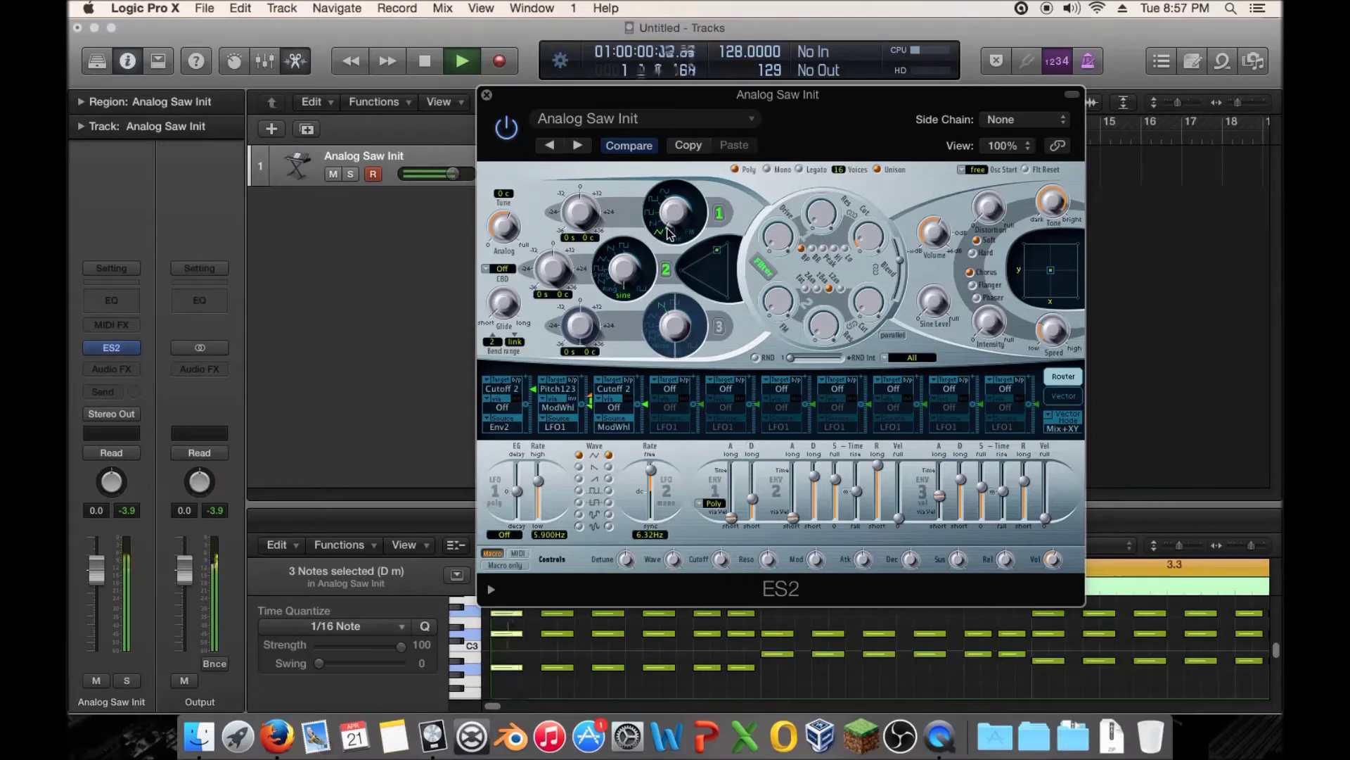
Set the Osc 1 waveform to Sine, then compare oscillator 2 muted versus on.
mouse_move(668, 234)
left_mouse_down()
mouse_move(670, 192)
mouse_move(670, 232)
left_mouse_up()
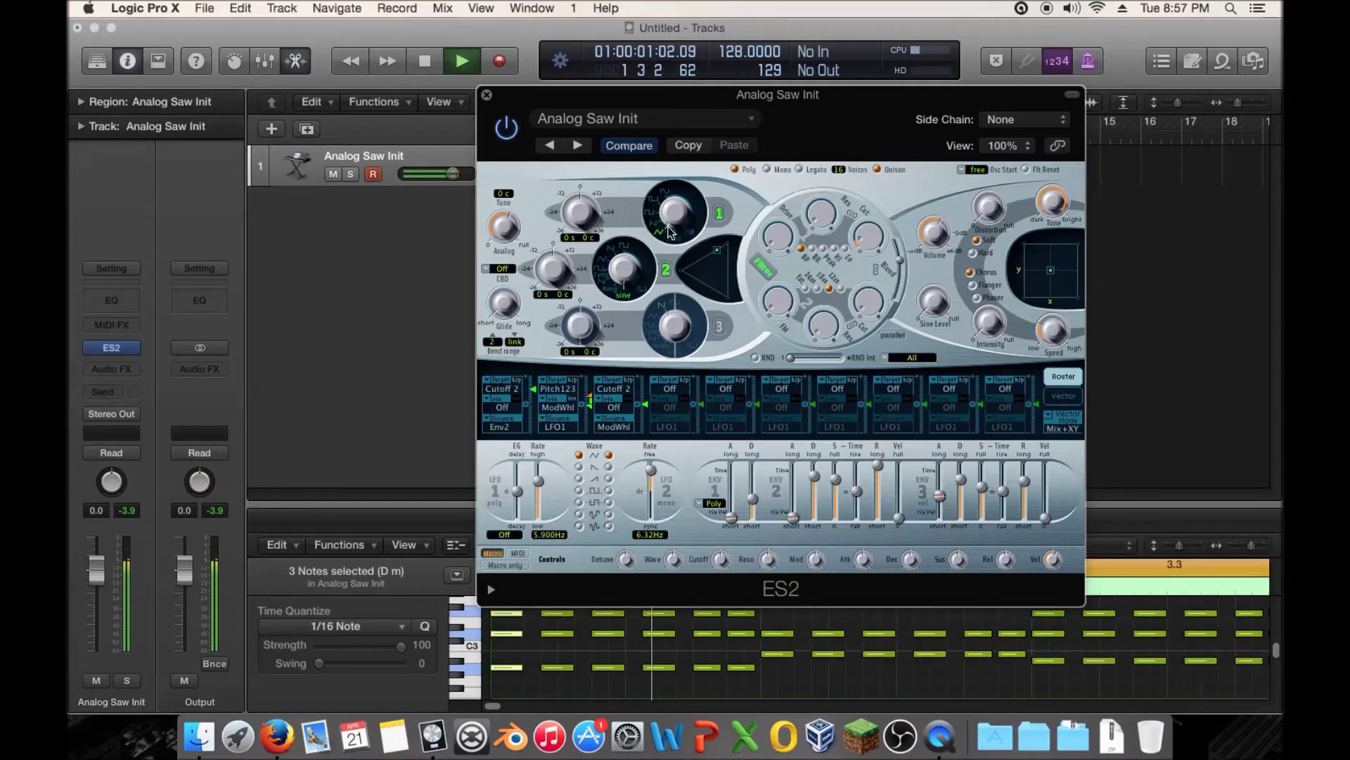
left_click(666, 269)
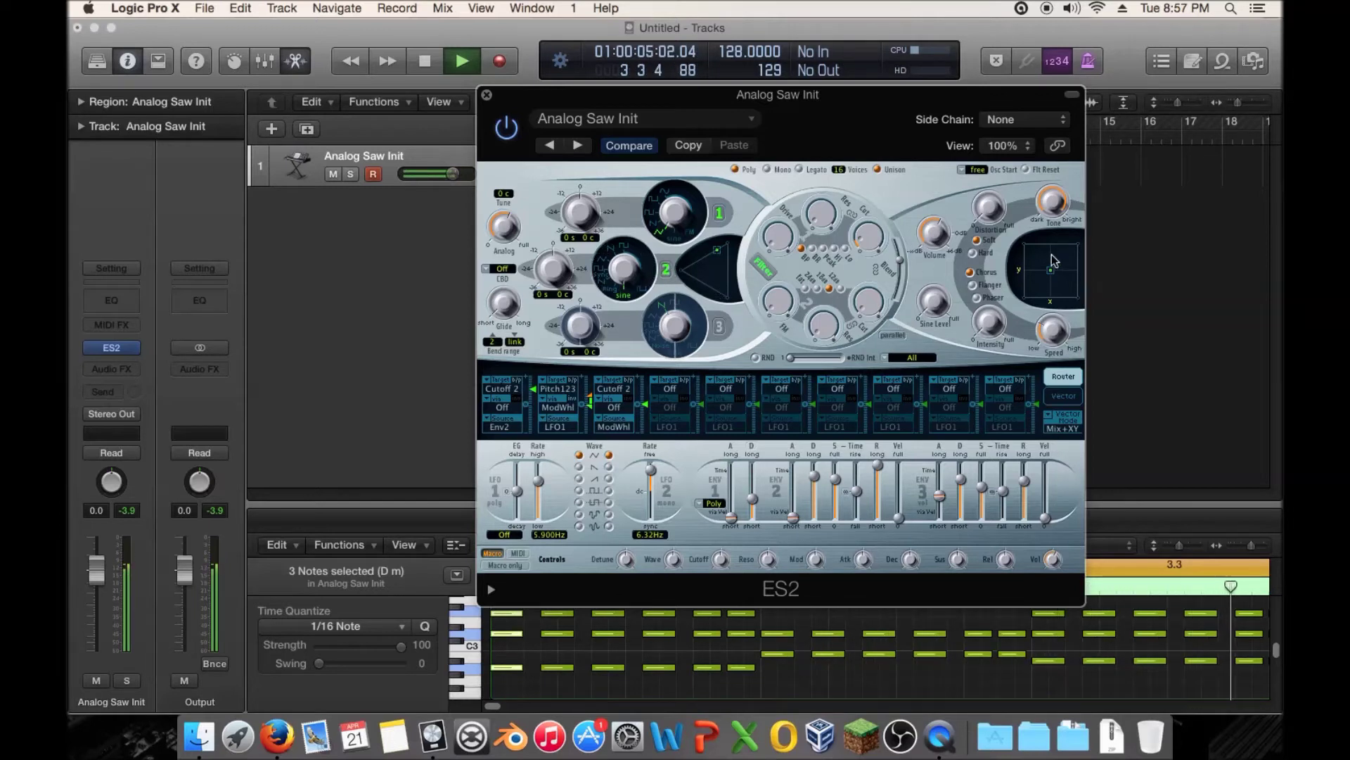
left_click(667, 274)
left_click(666, 275)
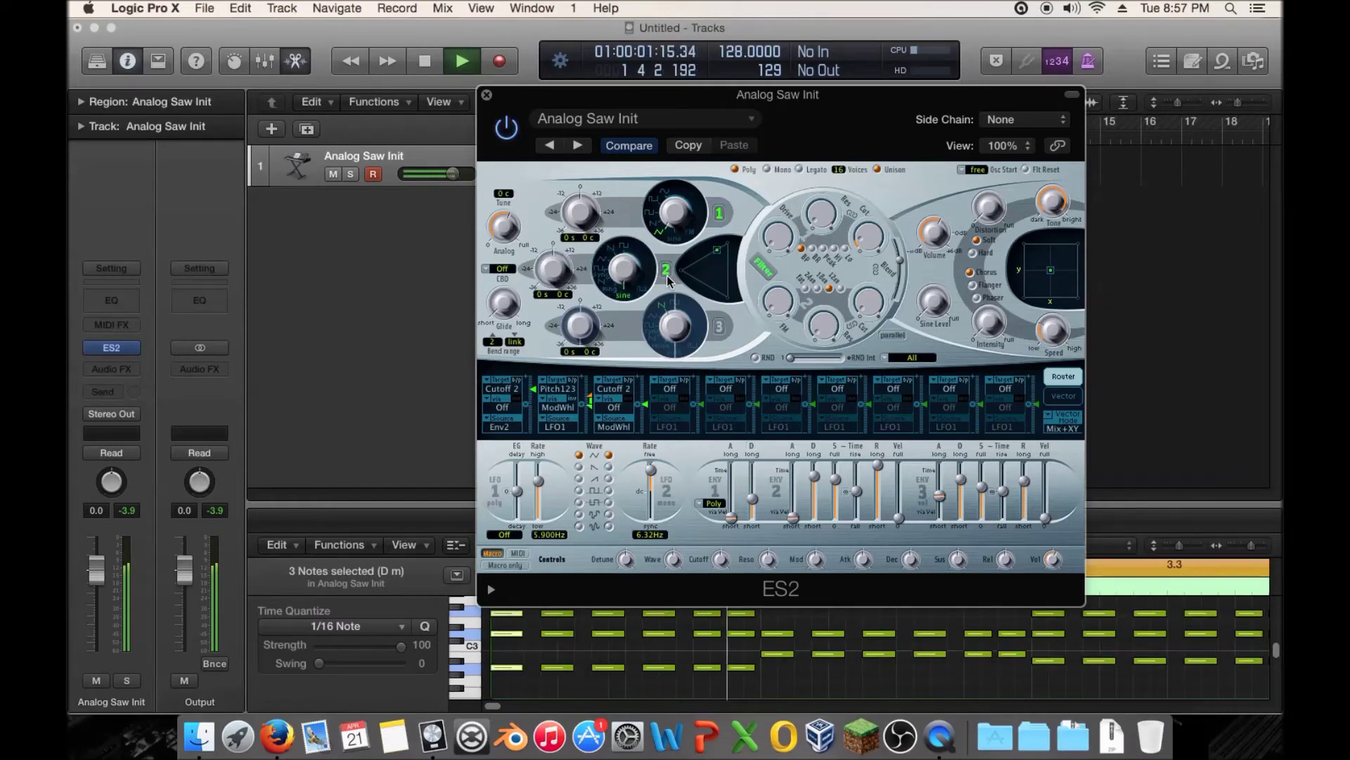
key("space")
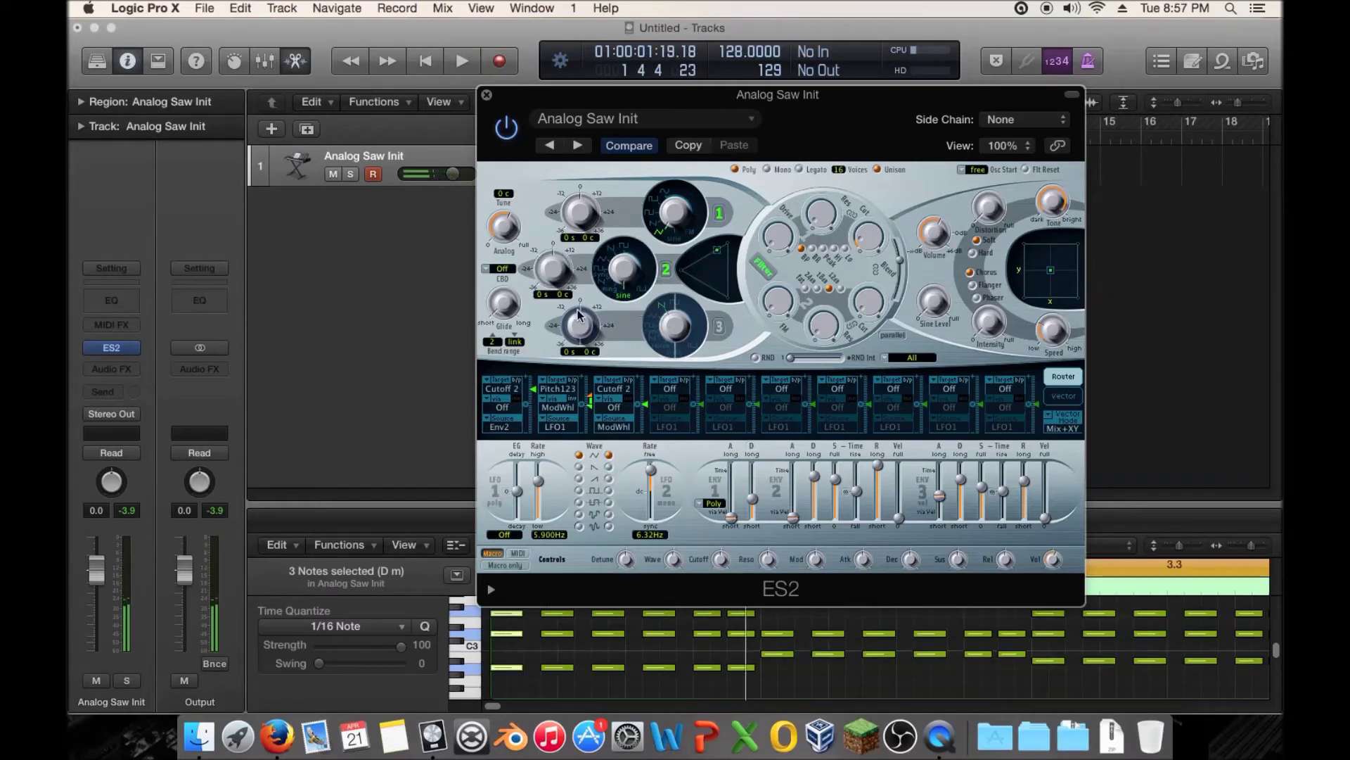
Enable oscillator 3, tune it up 12 semitones, and pull the triangle mix toward the centre.
left_click(722, 326)
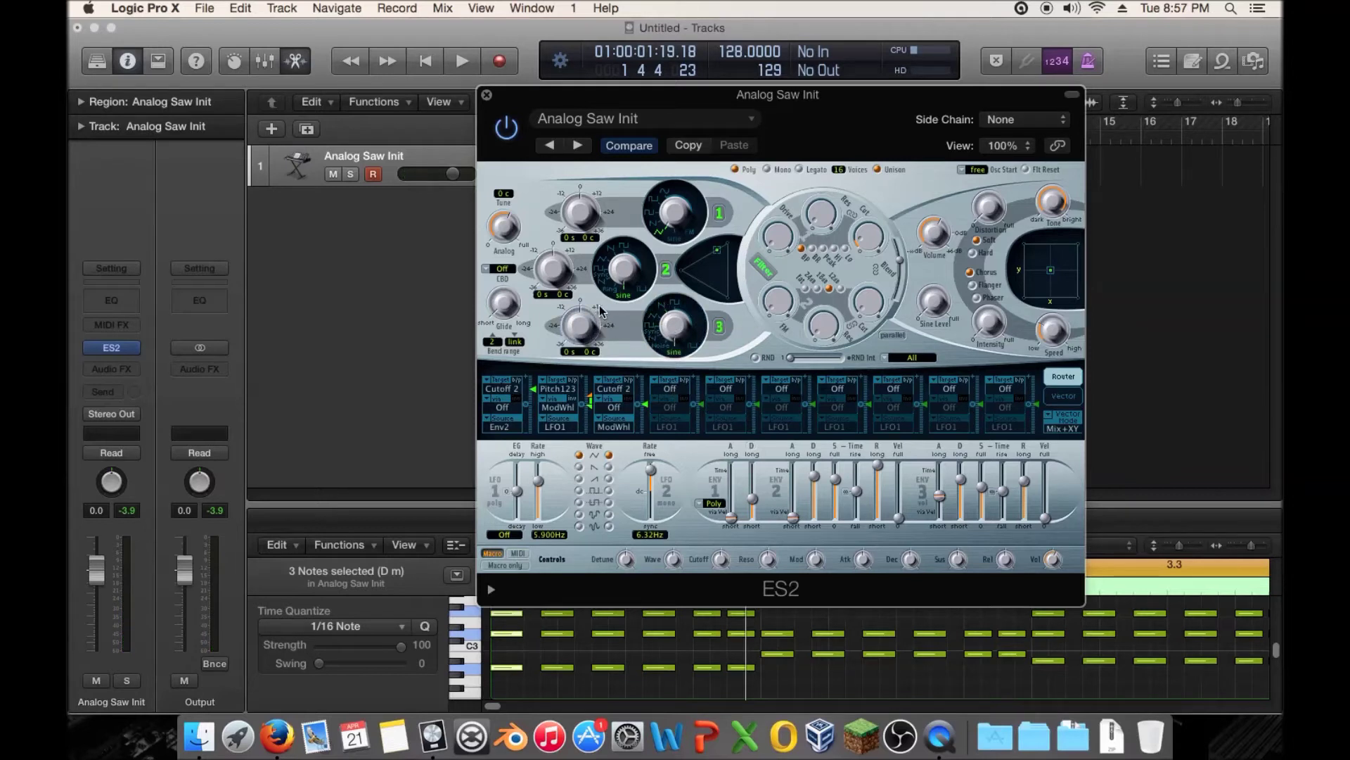
key("space")
left_click_drag(599, 310, 600, 295)
left_click_drag(717, 250, 711, 261)
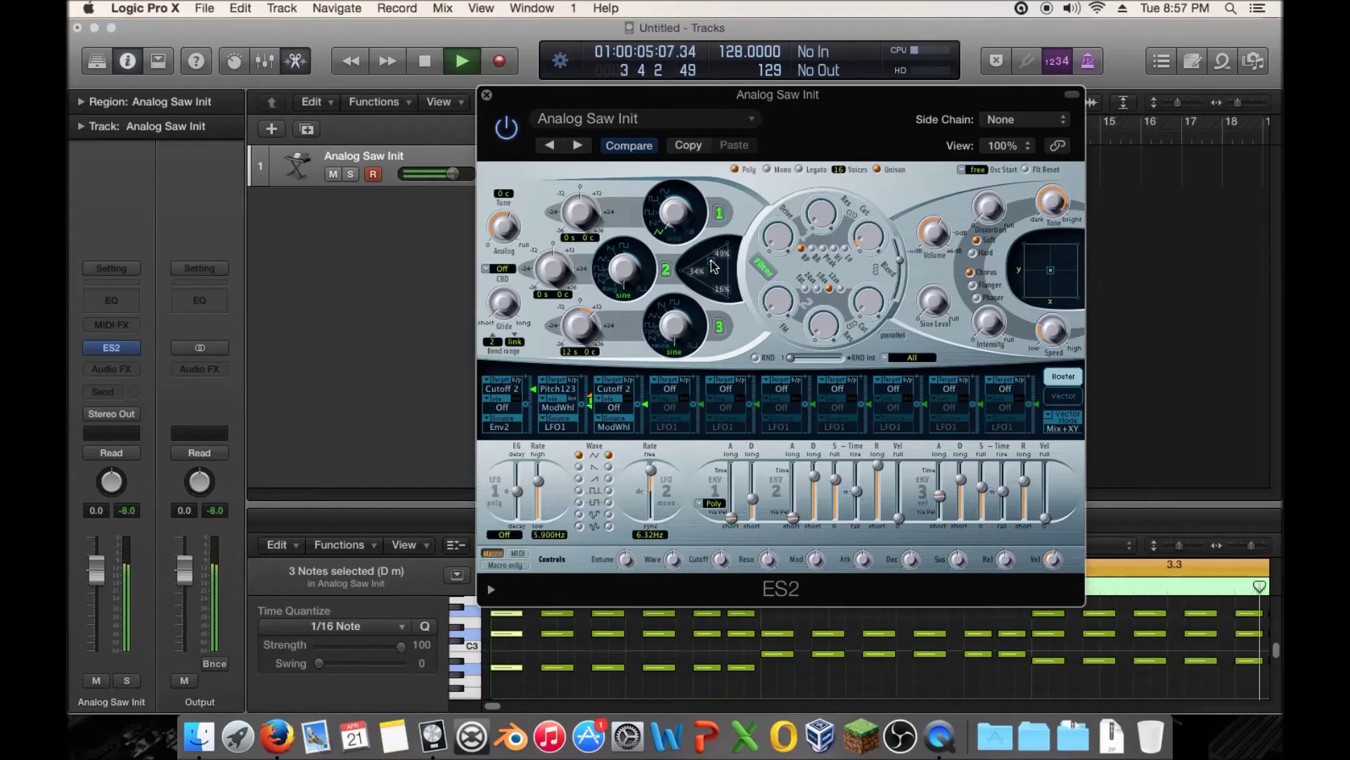
key("space")
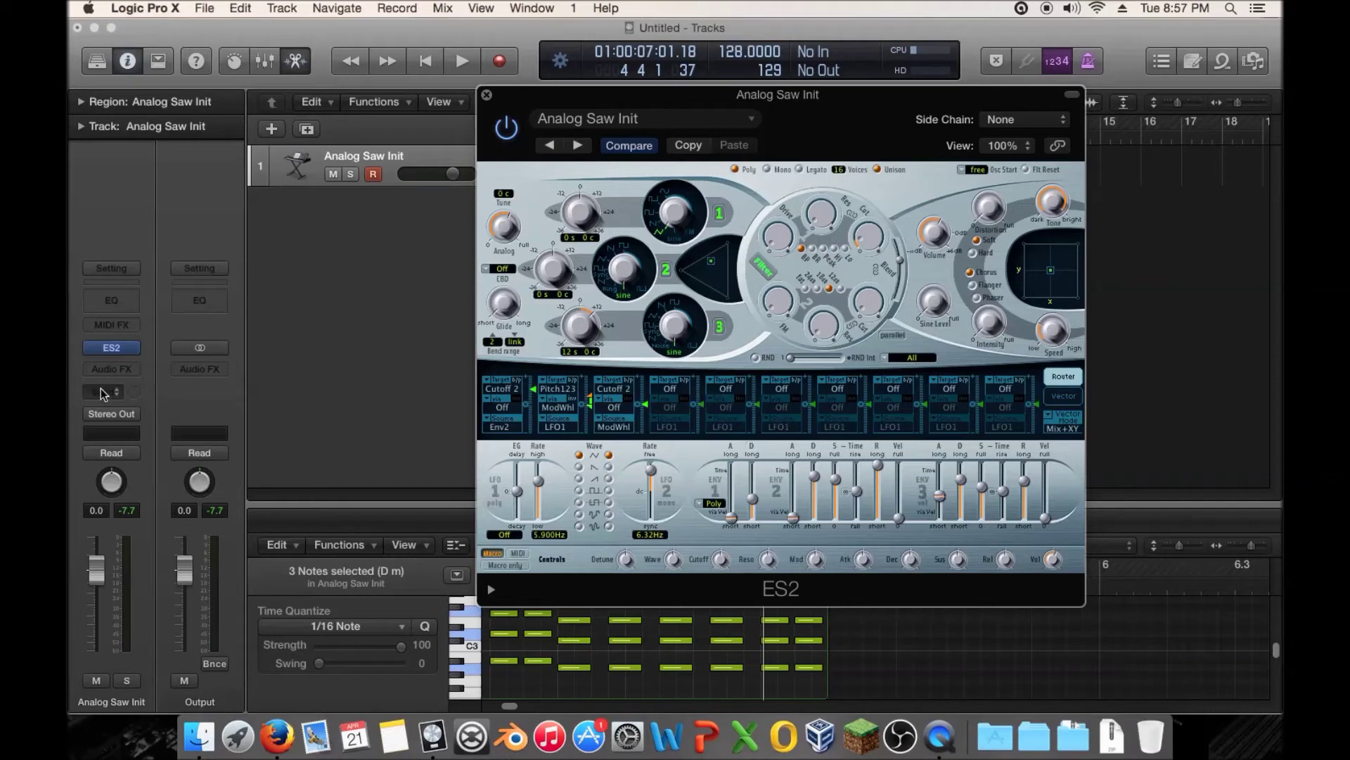
left_click(111, 368)
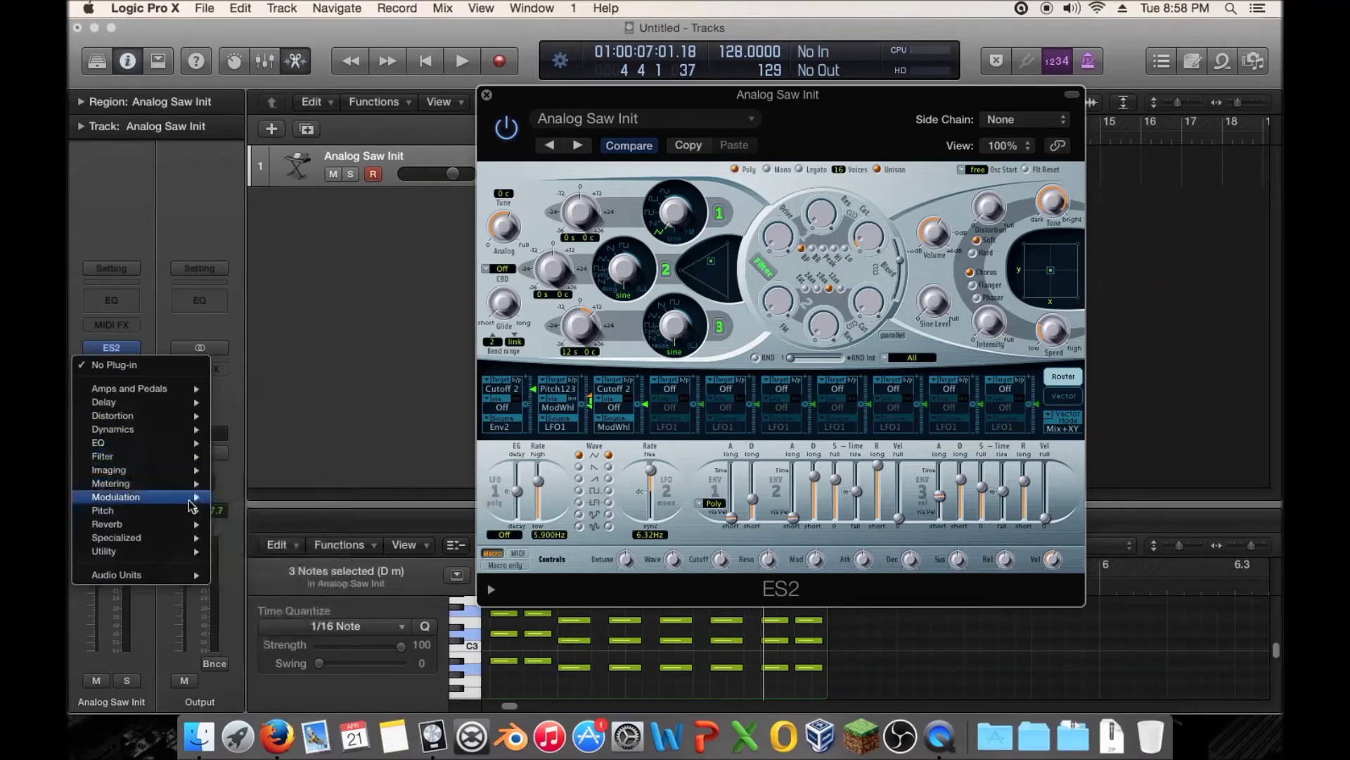
Dismiss the Audio FX list without adding a plug-in and raise ES2's chorus intensity.
mouse_move(195, 498)
mouse_move(278, 511)
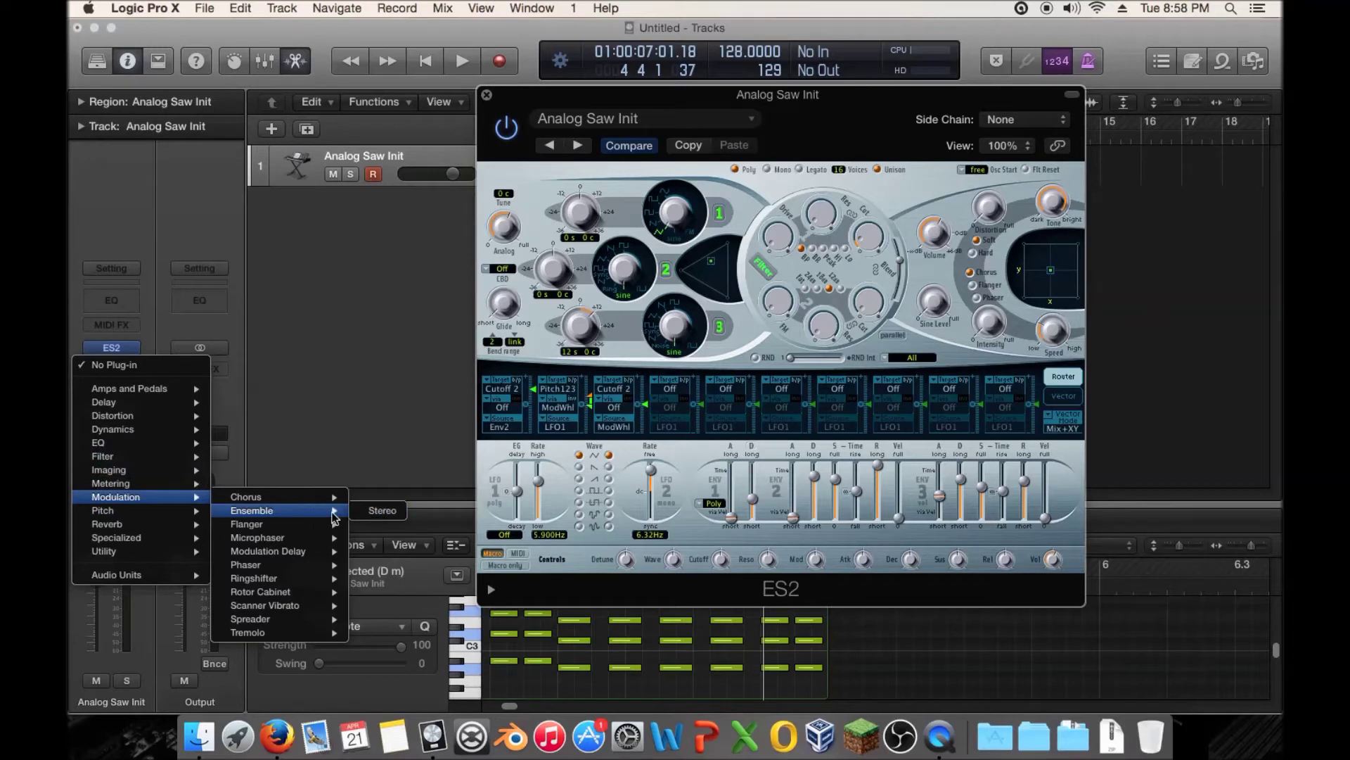
left_click(927, 295)
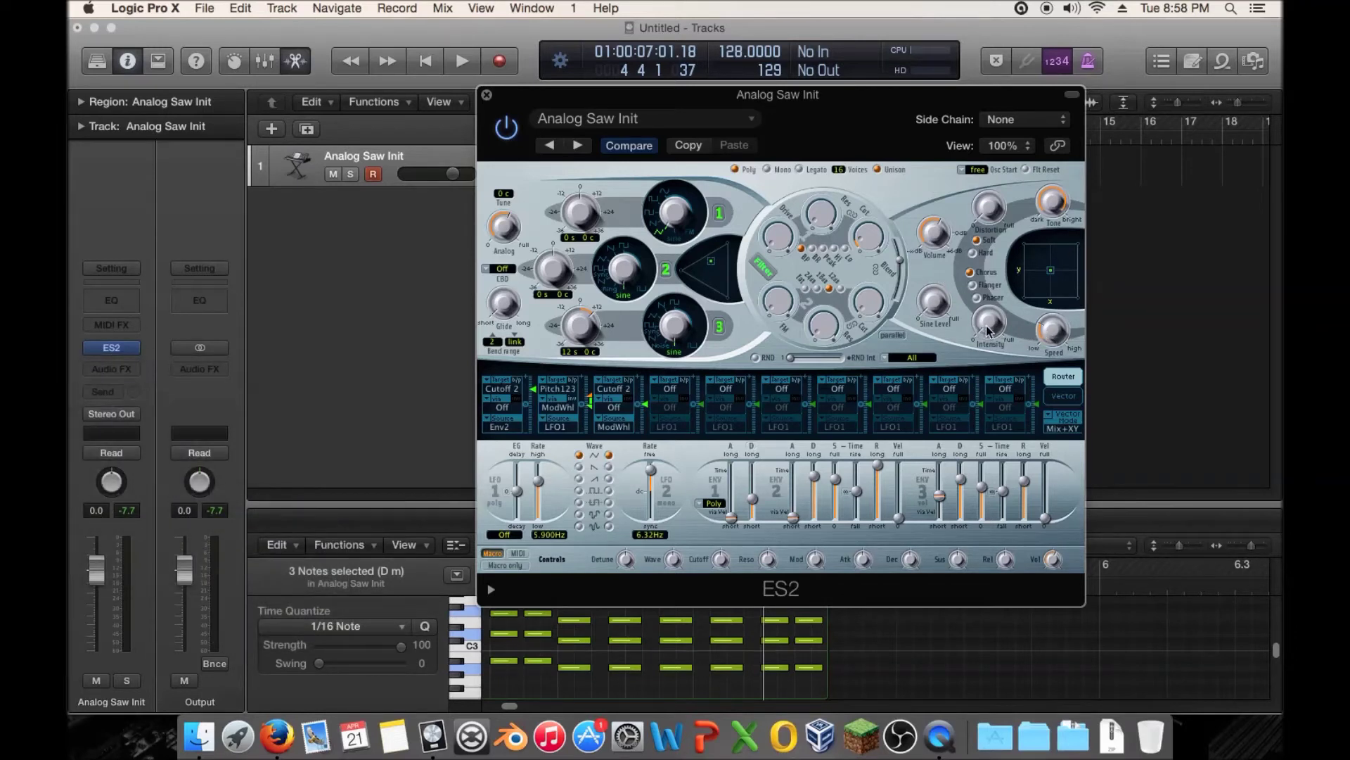
key("space")
left_click_drag(987, 330, 982, 216)
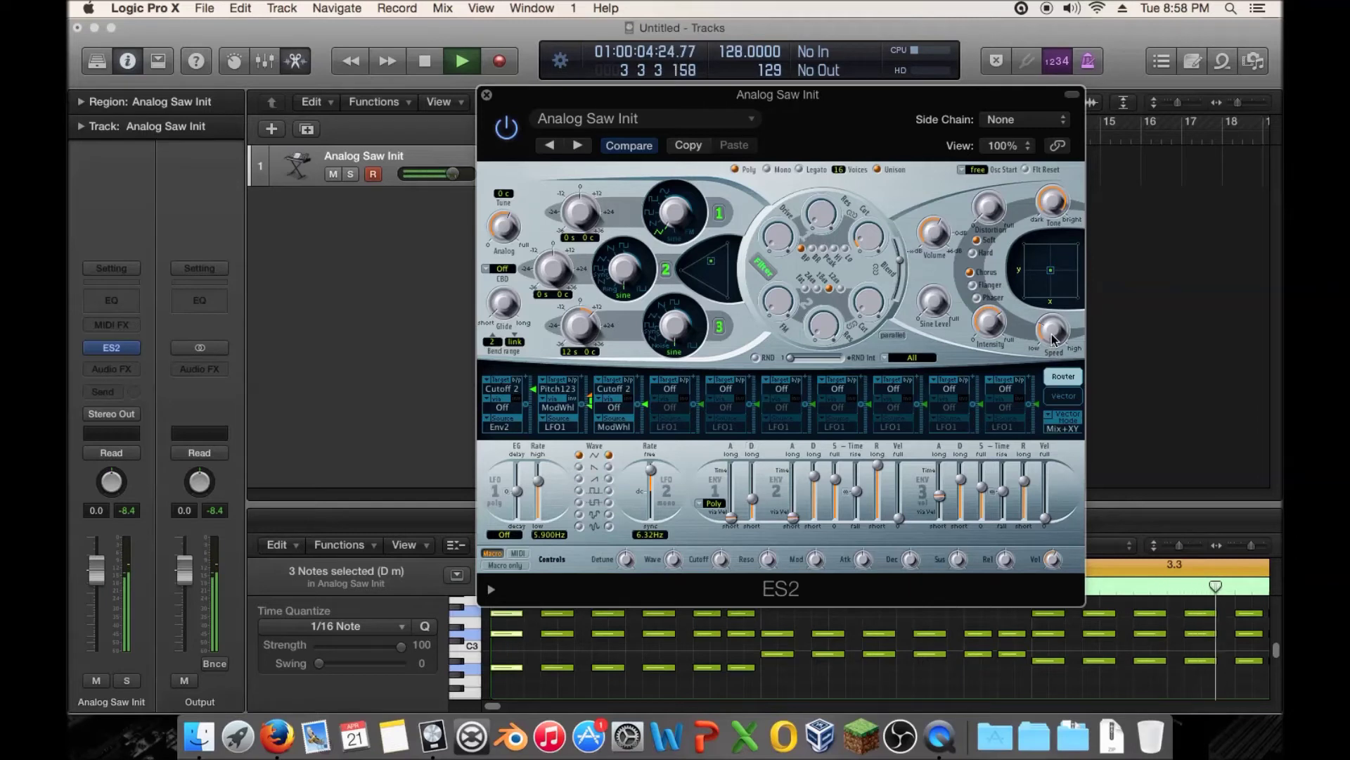
Set the chorus speed to about 1.70 Hz, ease back its intensity, and raise oscillator 3 an octave.
left_click_drag(1057, 340, 1055, 270)
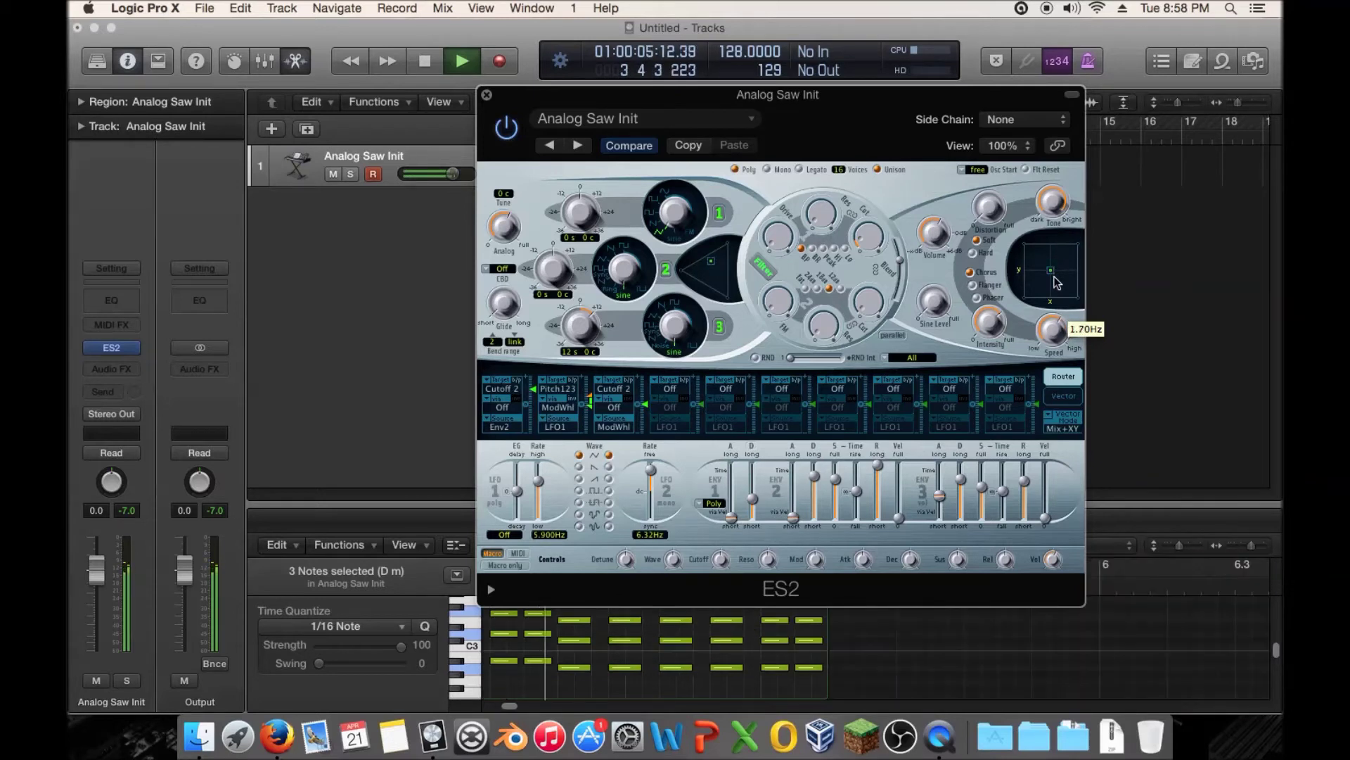
left_click_drag(992, 320, 999, 354)
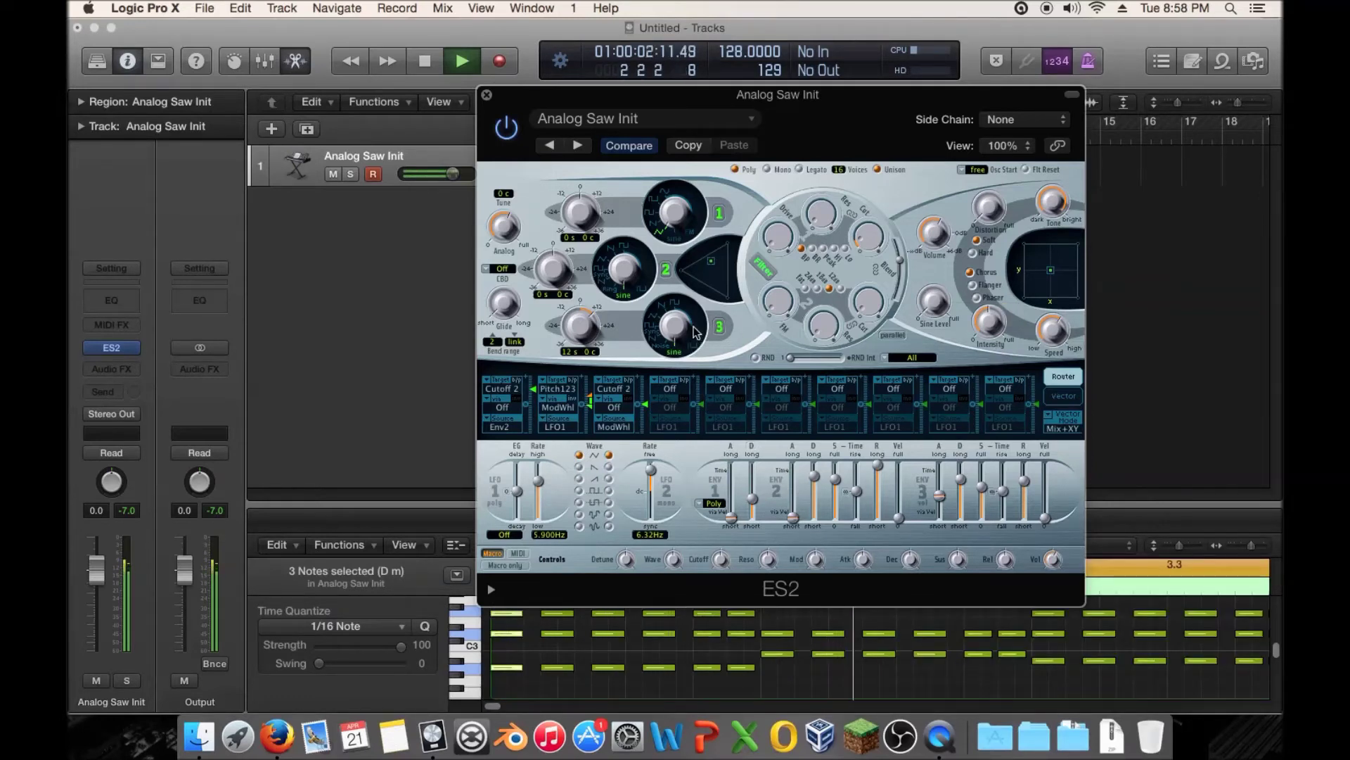
key("space")
left_click_drag(567, 354, 595, 296)
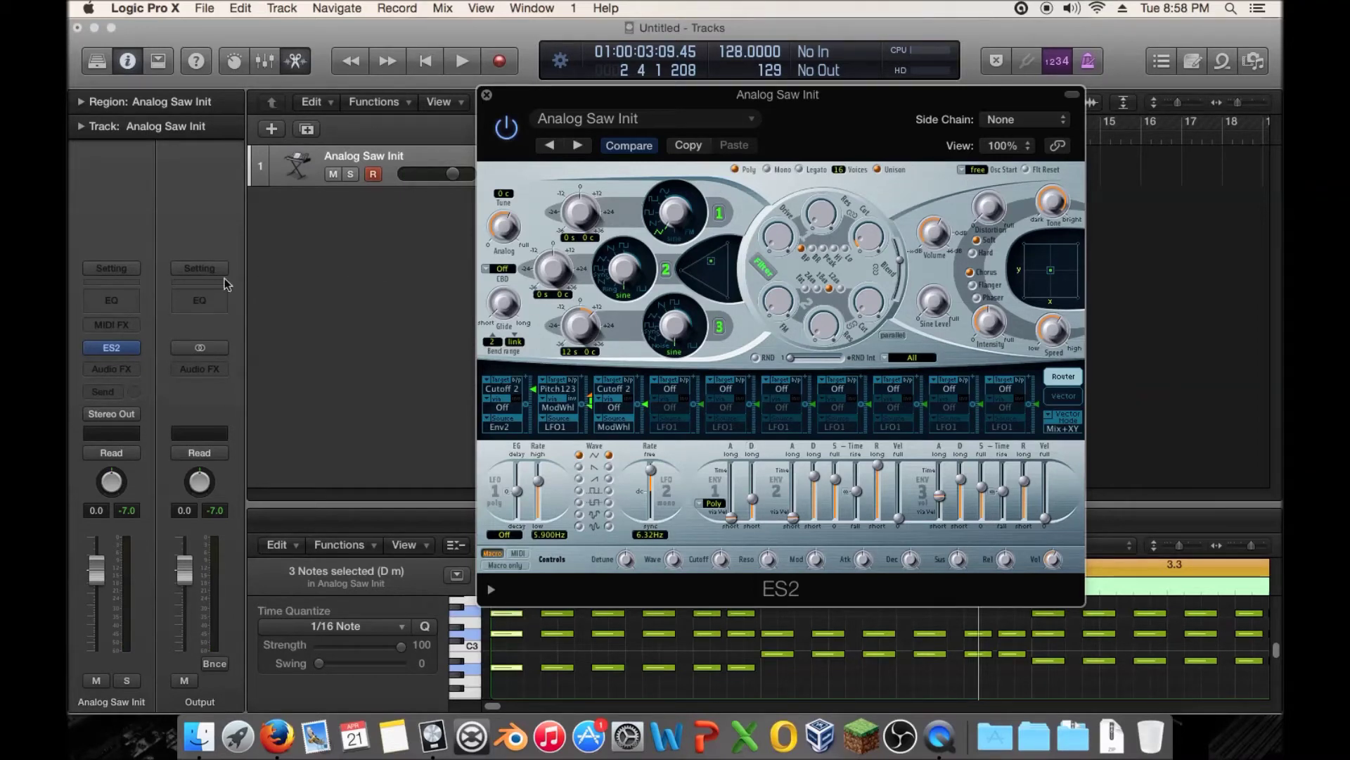
left_click(138, 367)
Insert a stereo Channel EQ after ES2 and turn on its Analyzer during playback.
mouse_move(169, 447)
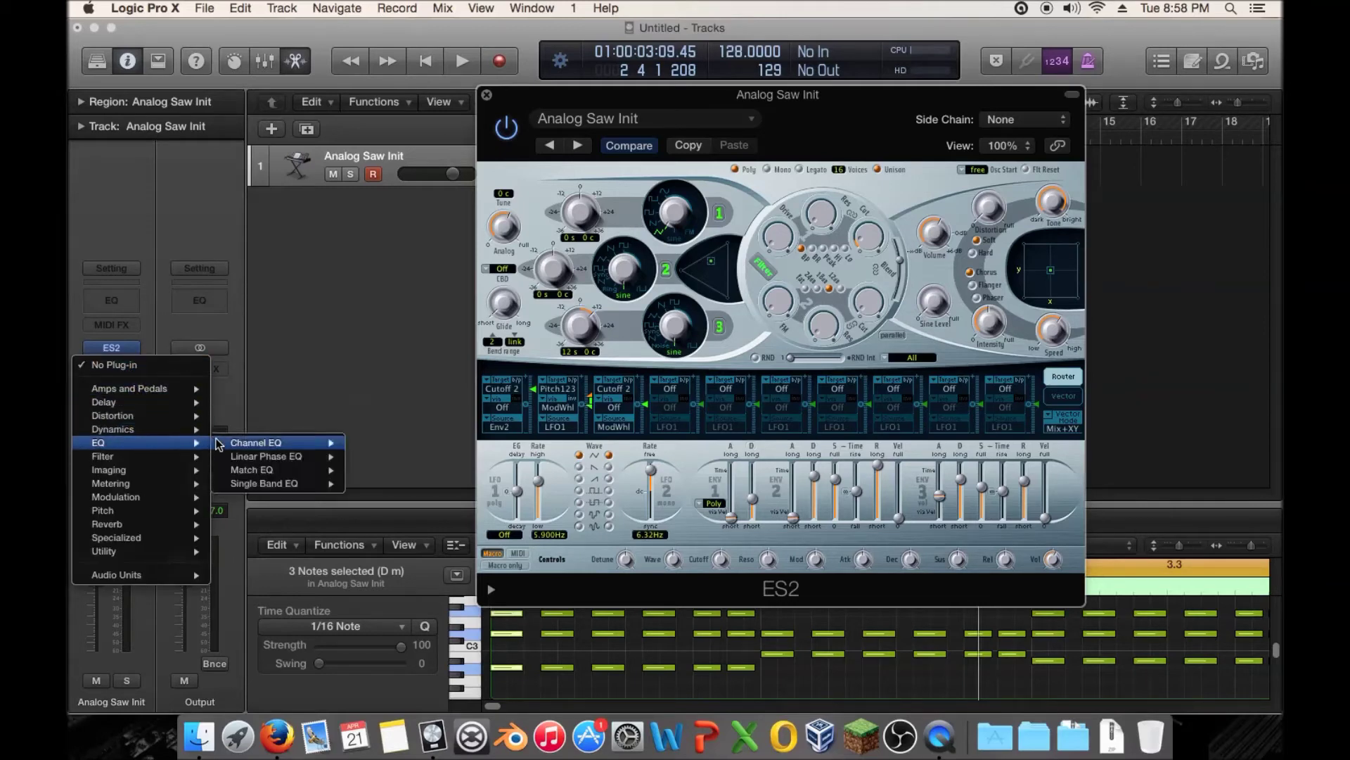
mouse_move(336, 446)
left_click(367, 443)
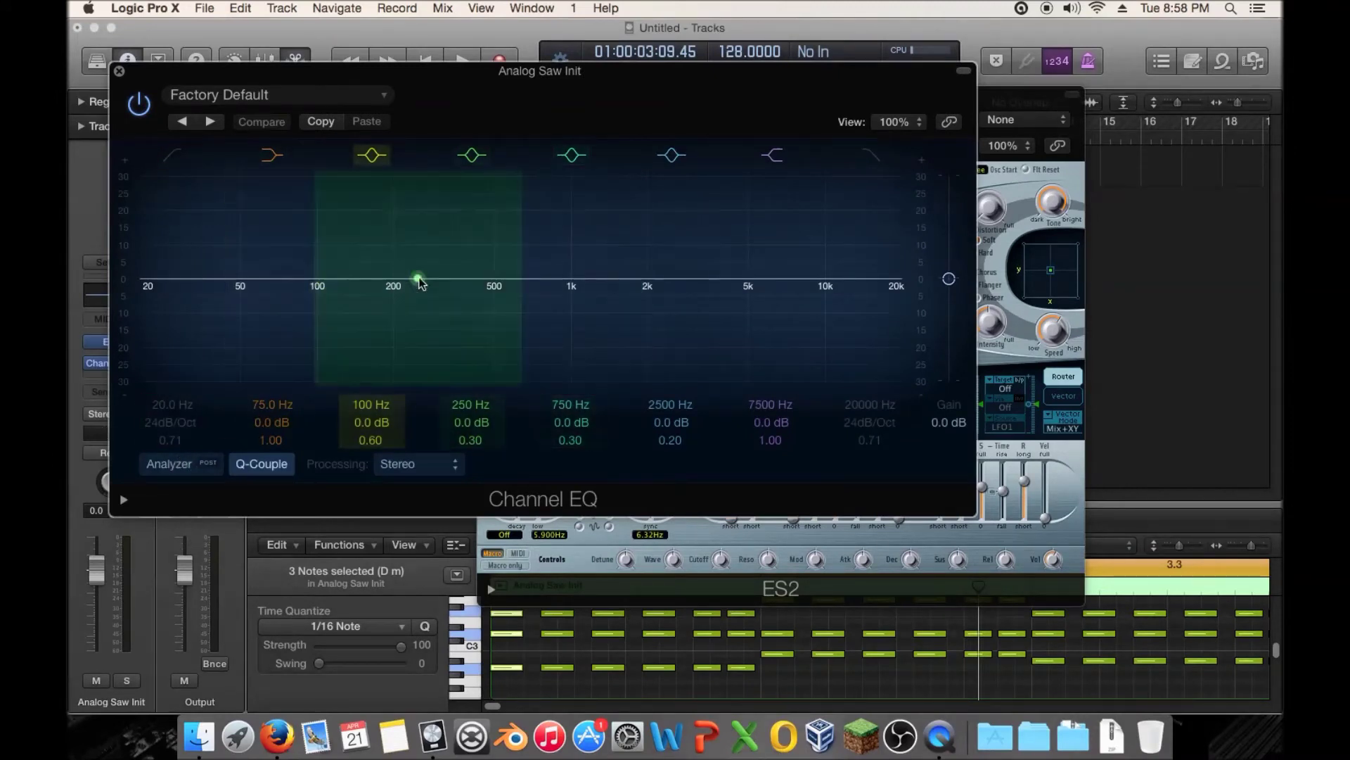
key("space")
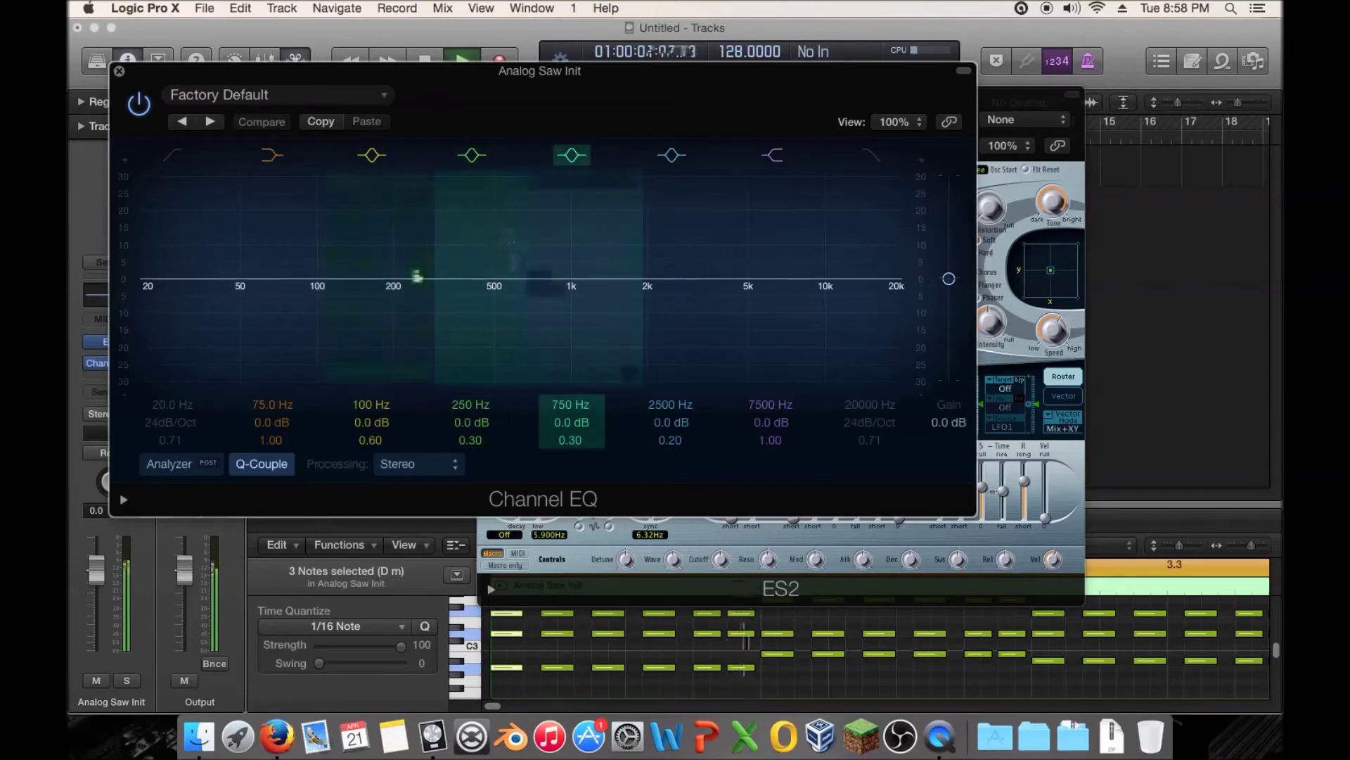
left_click(176, 464)
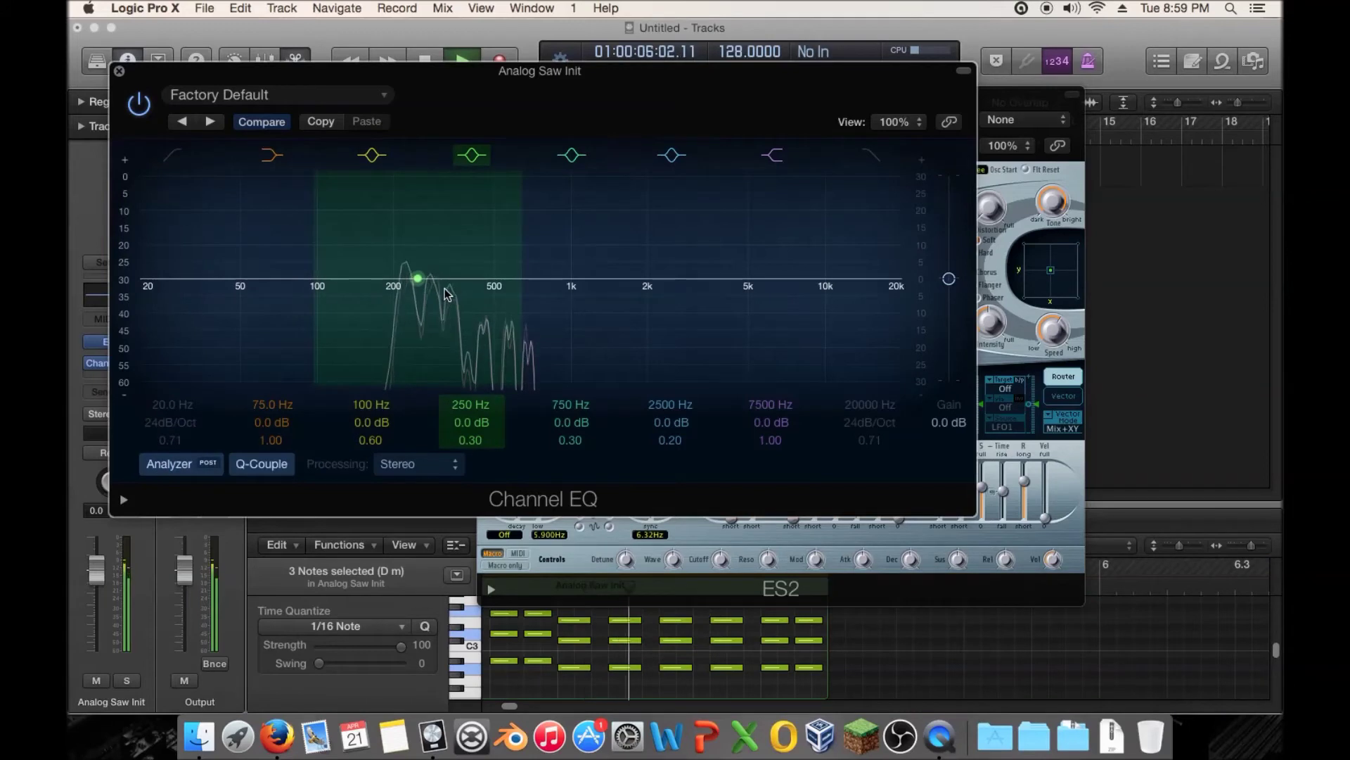
Cut the low mids near 270 Hz, boost the mids at 1700 Hz, and raise output gain.
left_click_drag(419, 278, 429, 312)
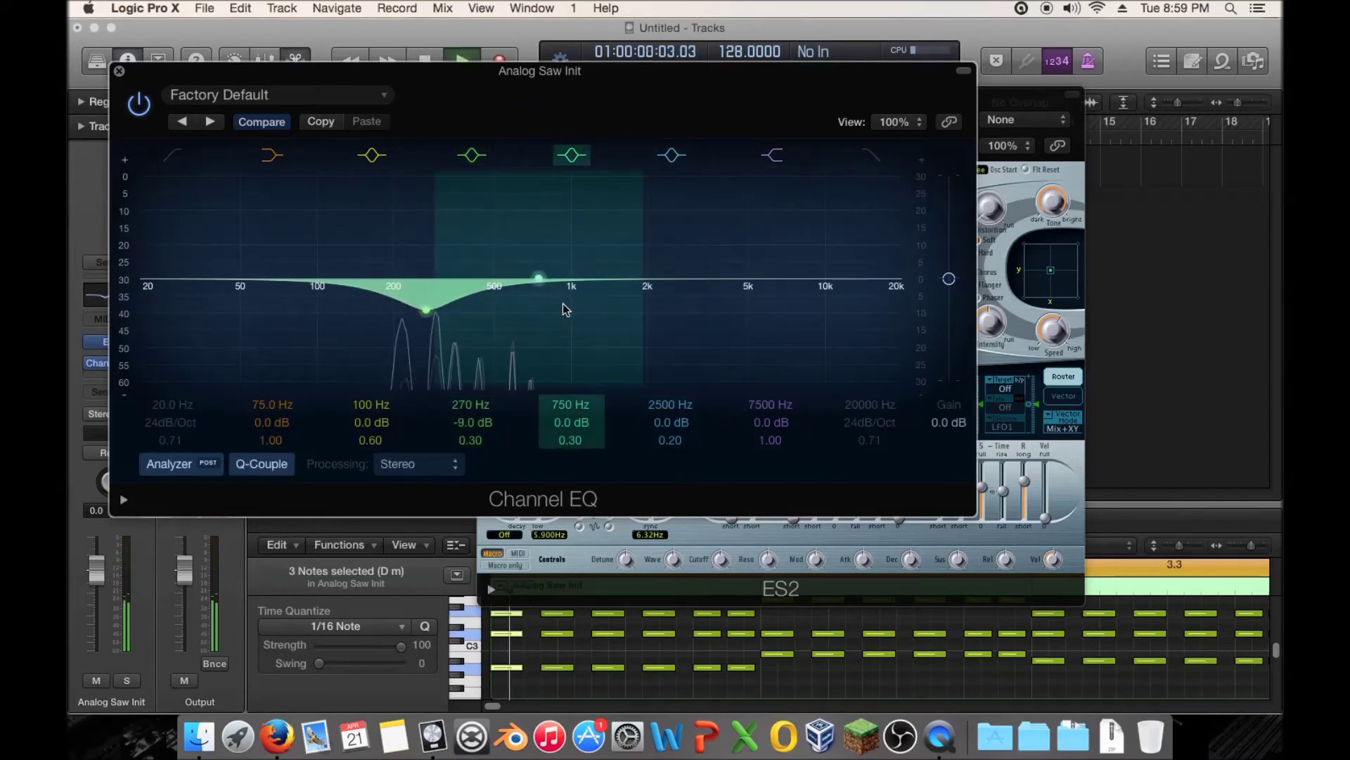
left_click_drag(563, 302, 654, 295)
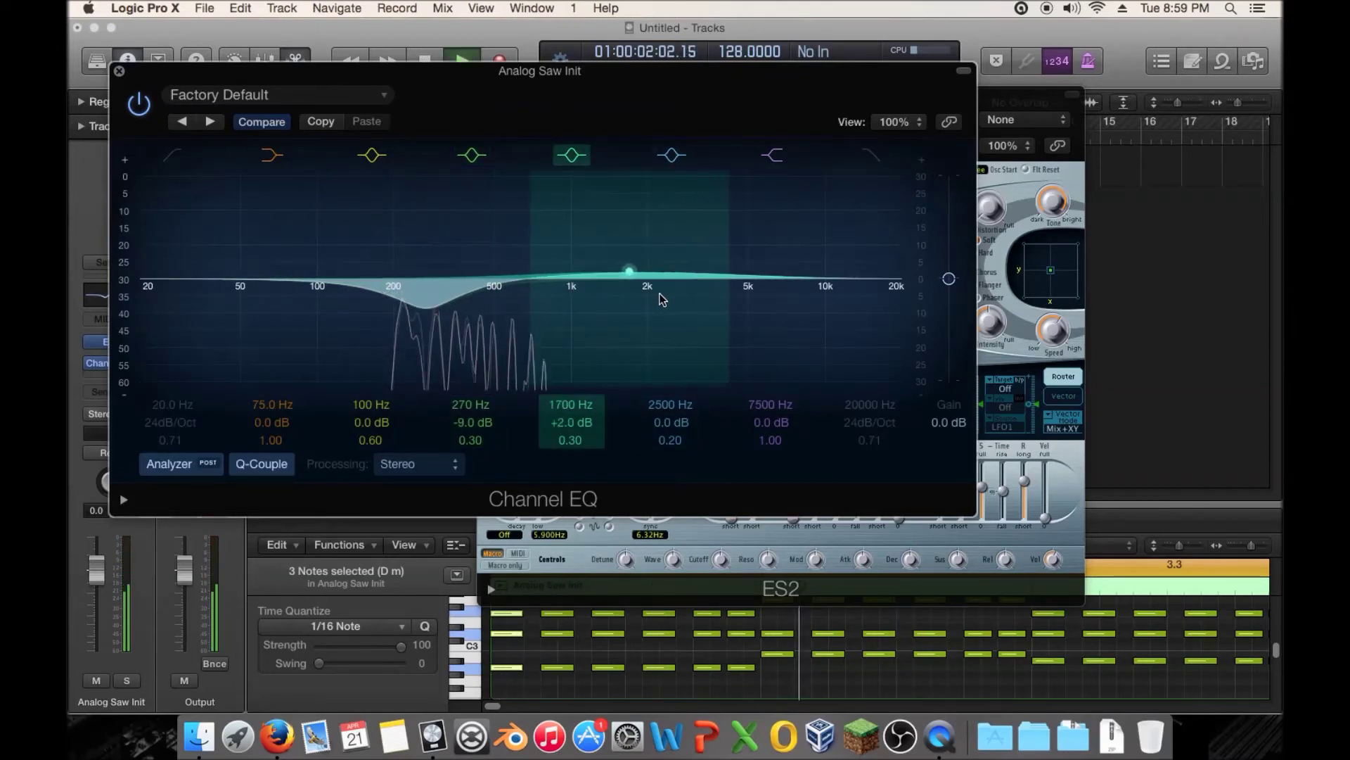
left_click_drag(313, 294, 313, 261)
left_click_drag(948, 279, 952, 263)
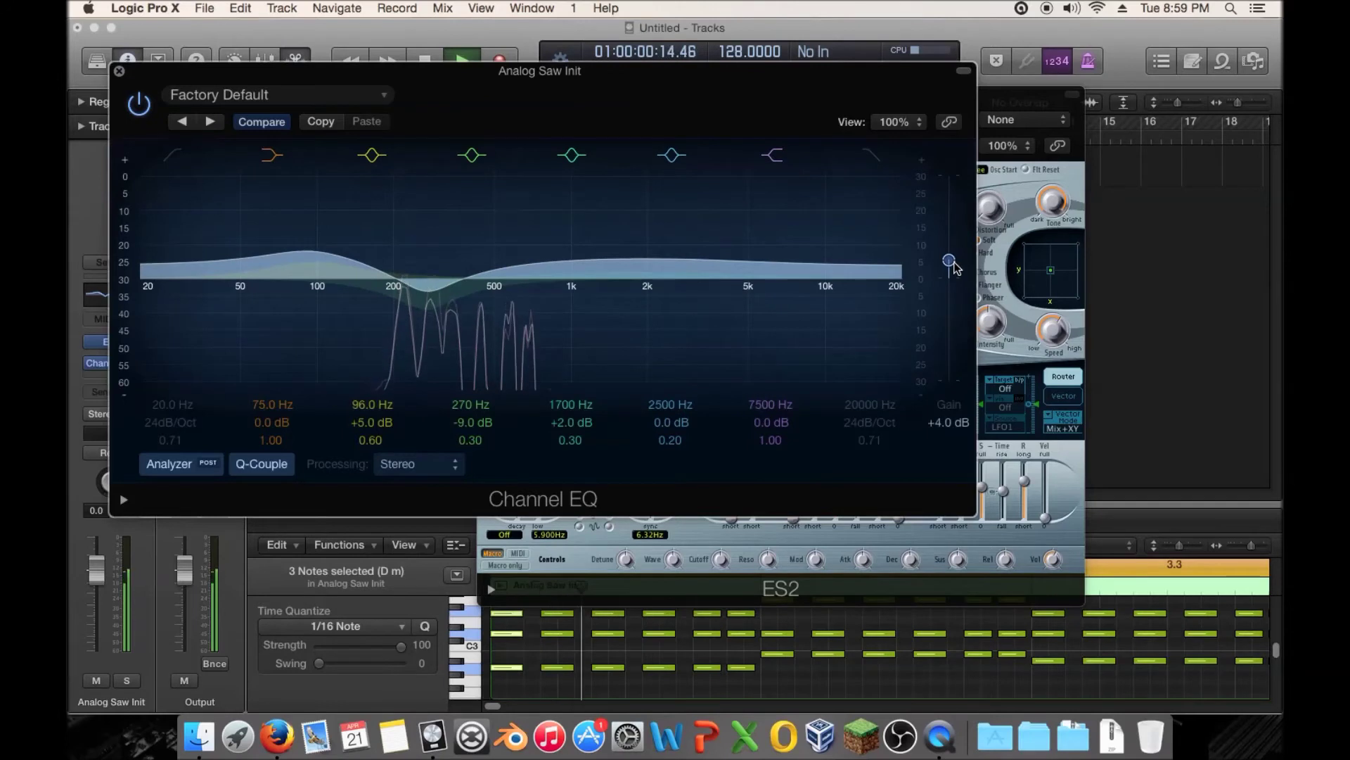
Compare the EQ bypassed, deepen the 260 Hz cut to -13.5 dB, and set output gain to +5.5 dB.
left_click(139, 105)
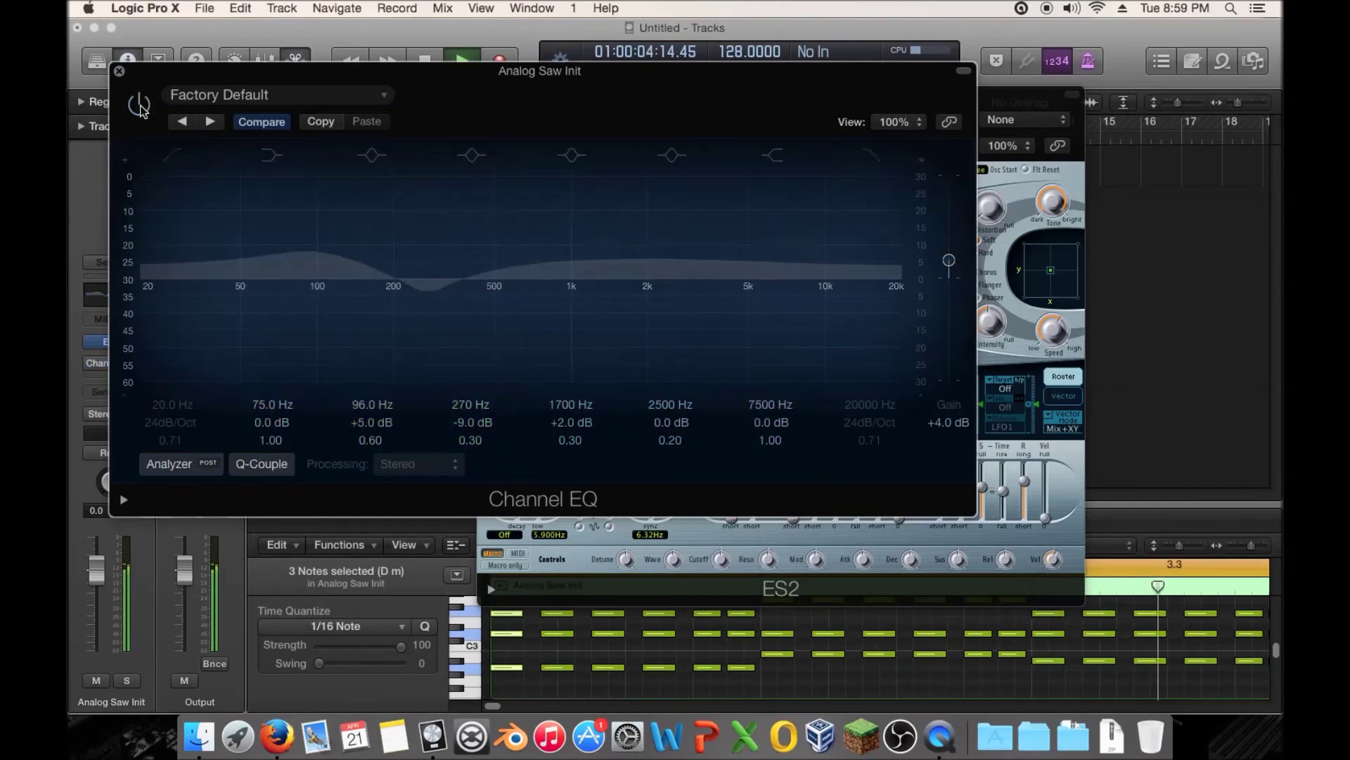
left_click(139, 106)
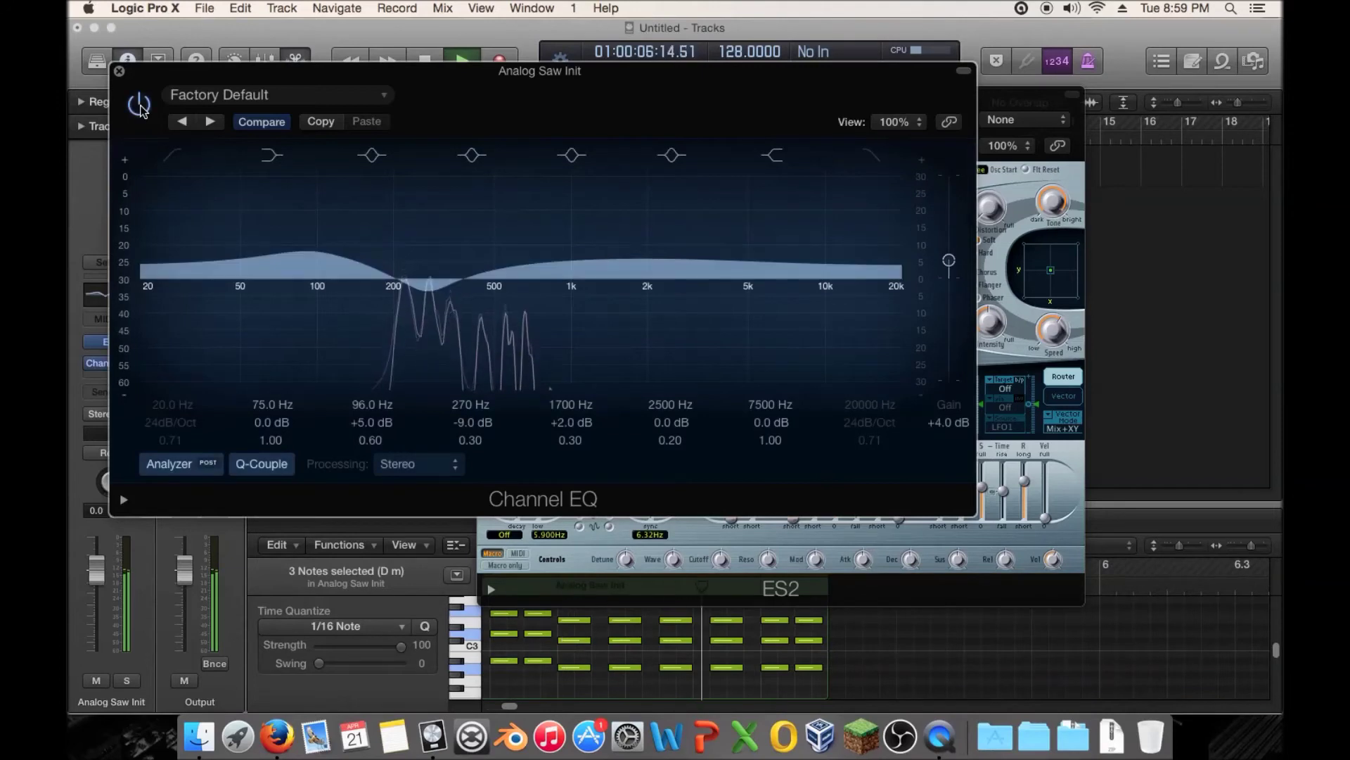
left_click_drag(425, 310, 398, 343)
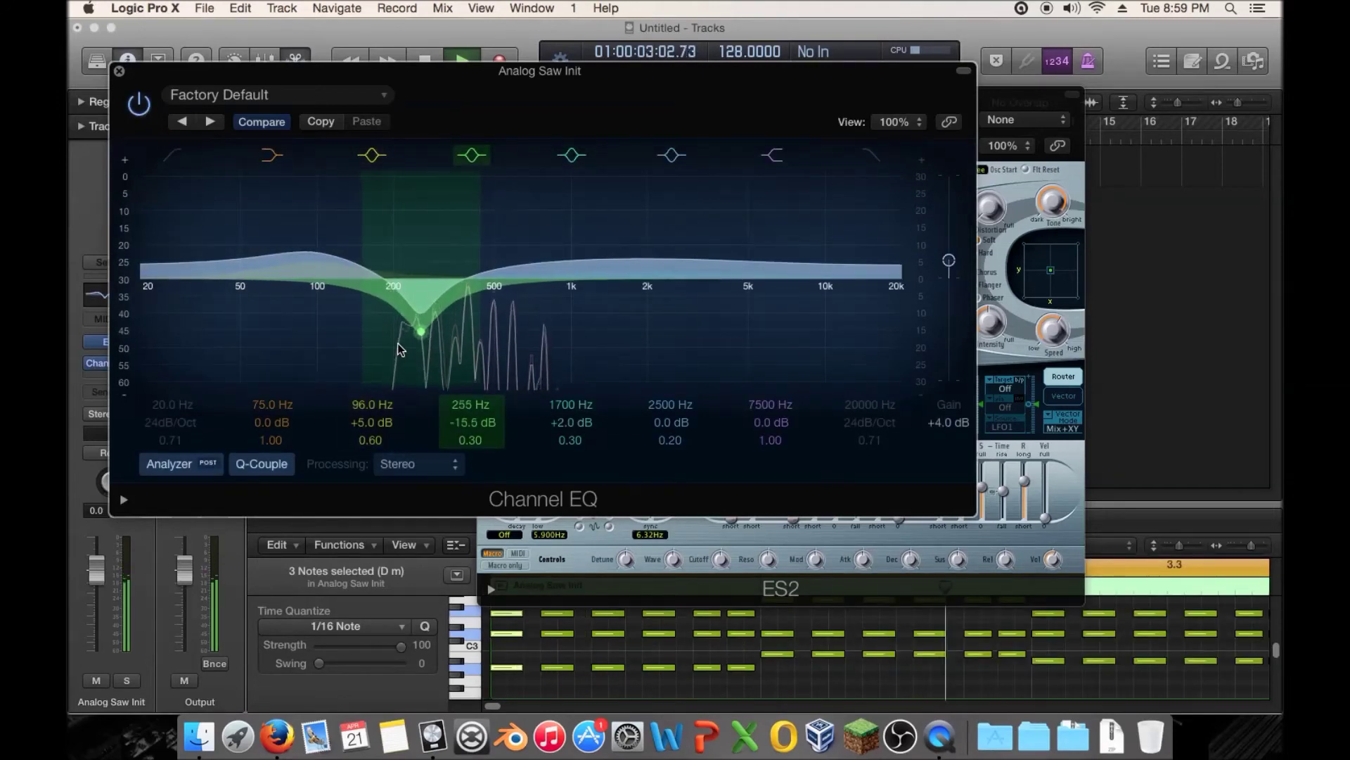
left_click_drag(479, 331, 505, 327)
left_click_drag(944, 268, 946, 259)
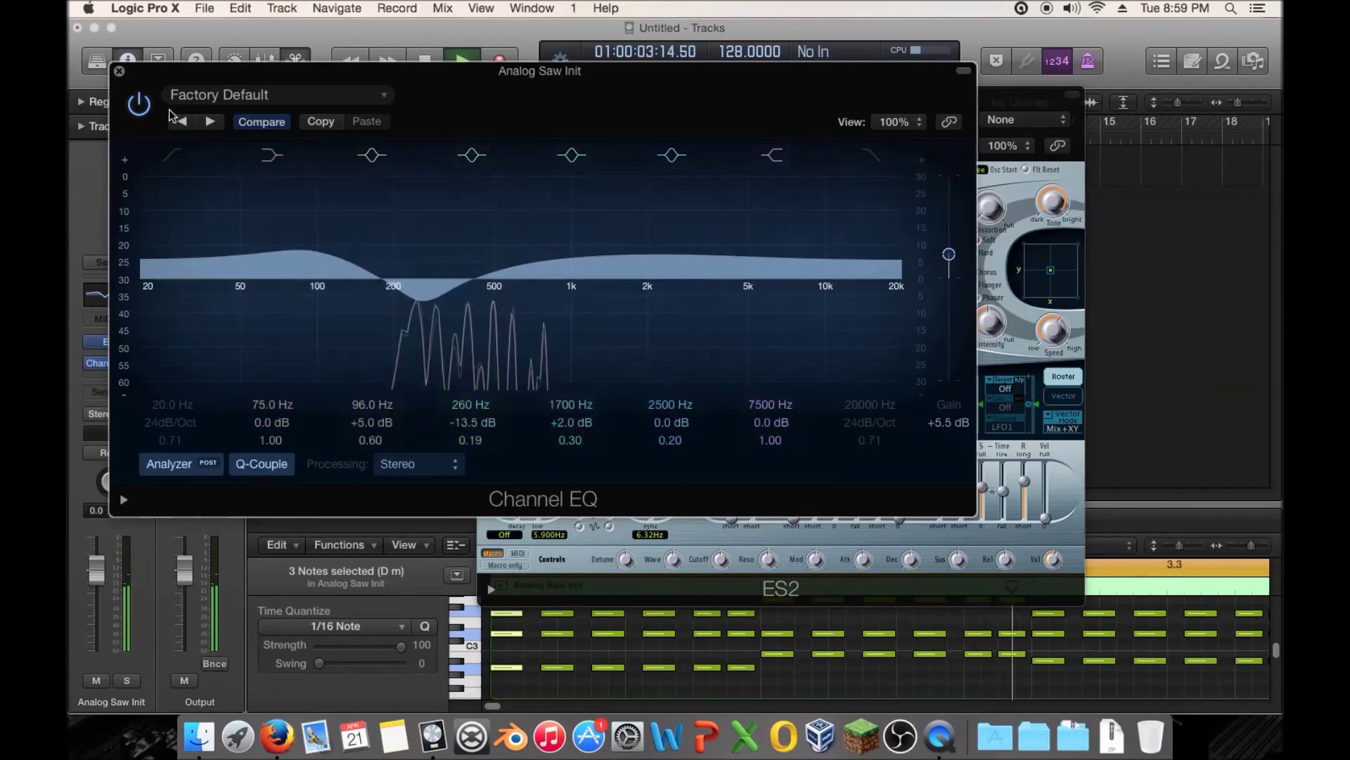
key("super+w")
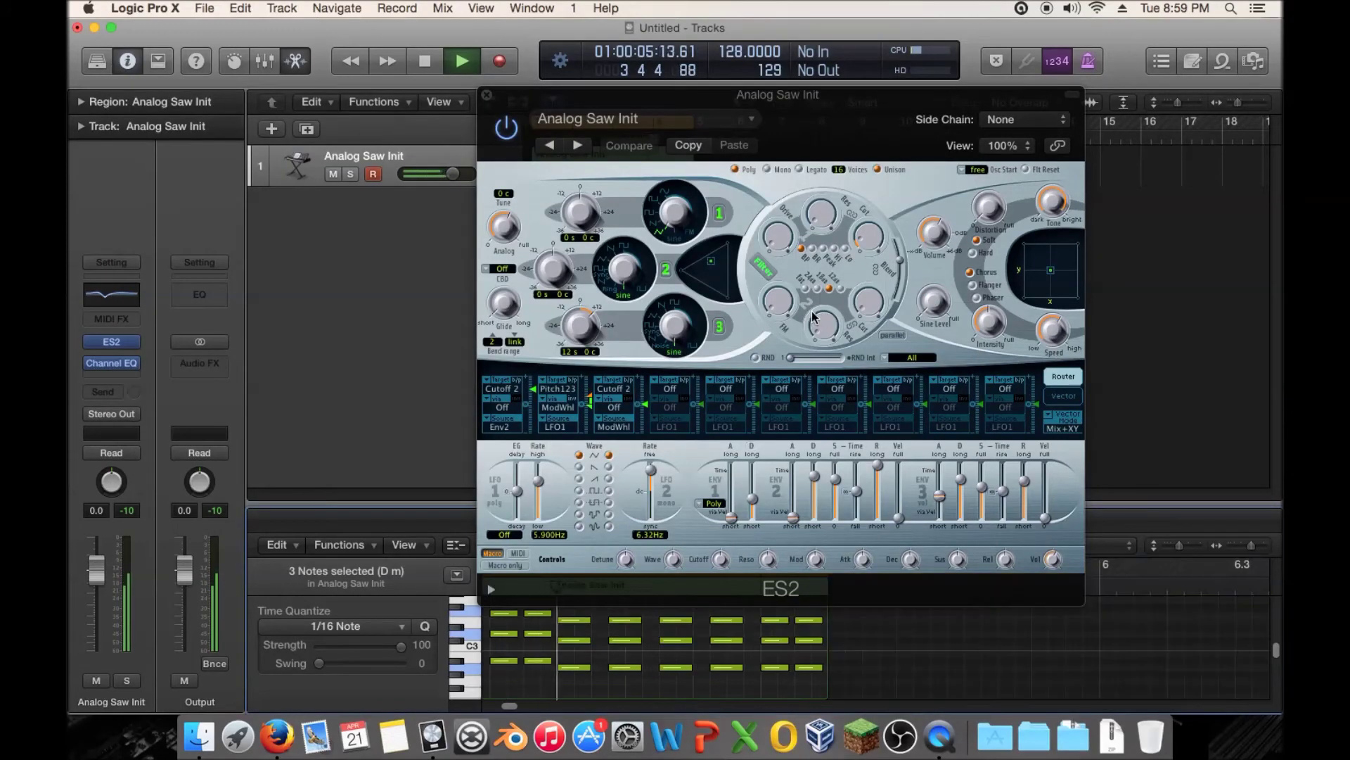
Lower the ES2 filter blend to 0.26, adjust the analog detuning, and stop playback.
mouse_move(898, 262)
left_mouse_down()
mouse_move(897, 309)
mouse_move(895, 259)
left_mouse_up()
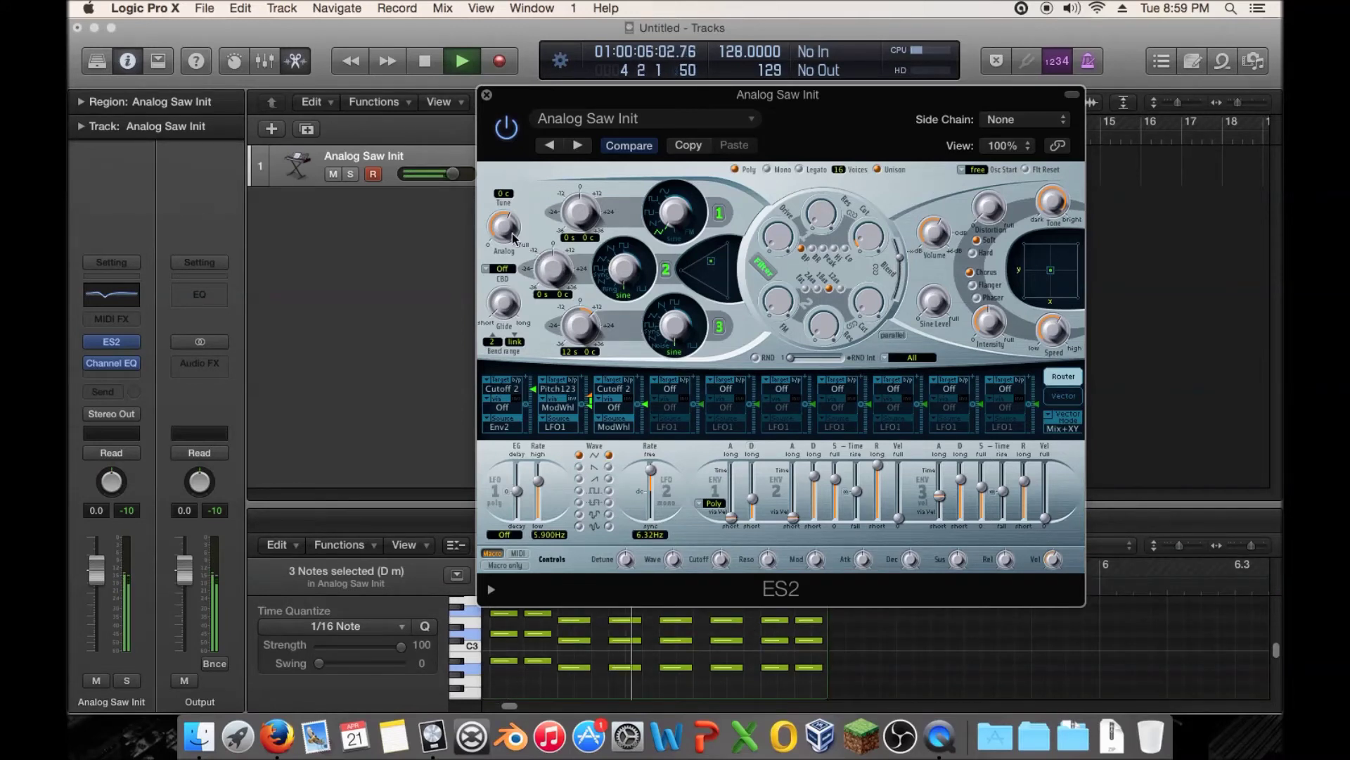
left_click_drag(507, 215, 508, 230)
key("space")
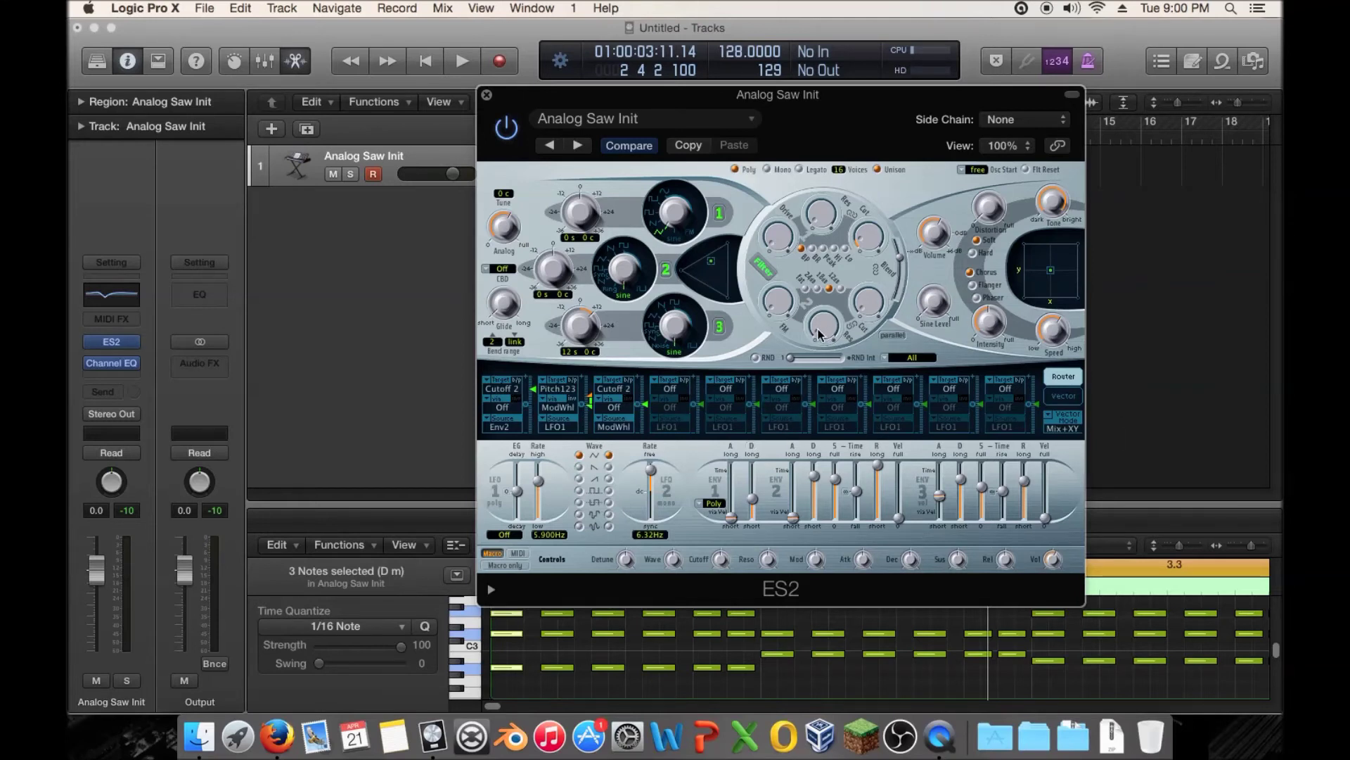
While playing, open Filter 2 cutoff to 0.606 and set chorus intensity to 22.
key("space")
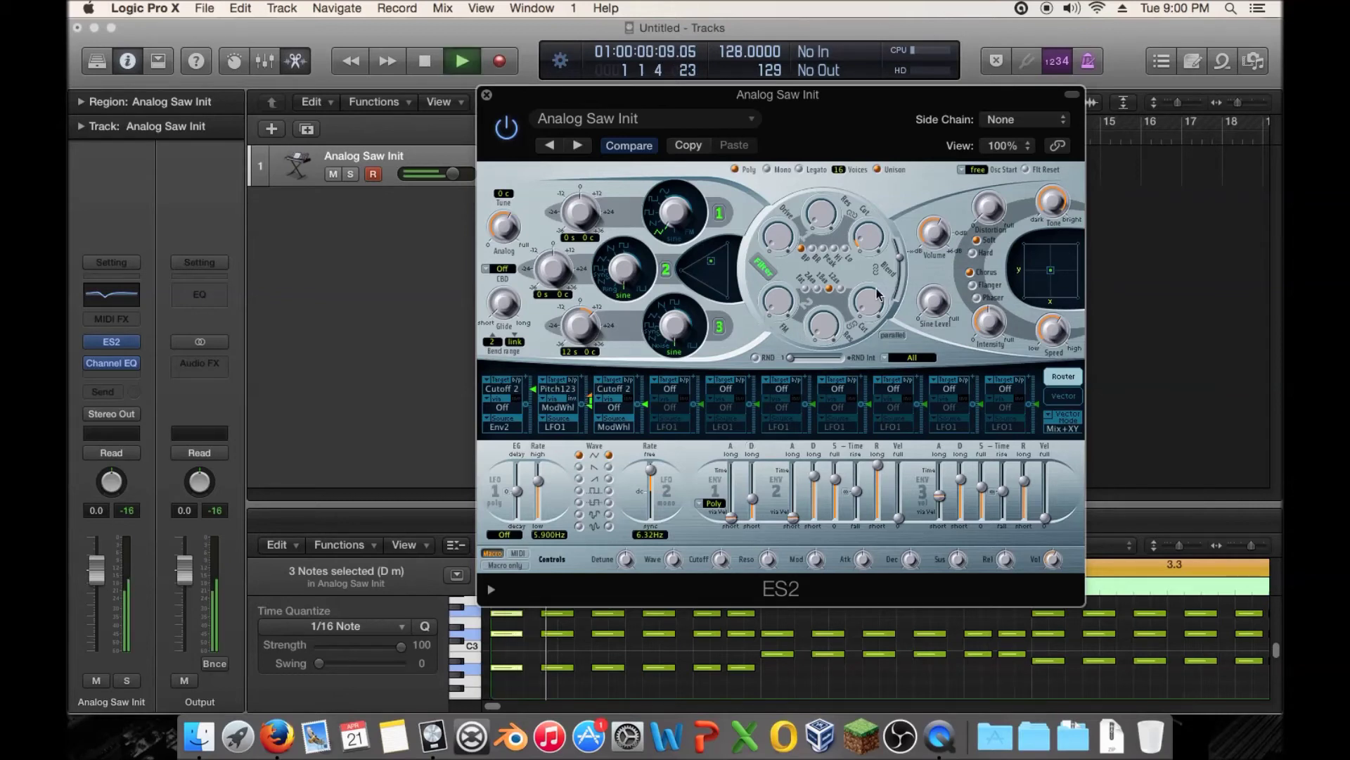
left_click_drag(866, 306, 869, 231)
left_click_drag(988, 321, 989, 367)
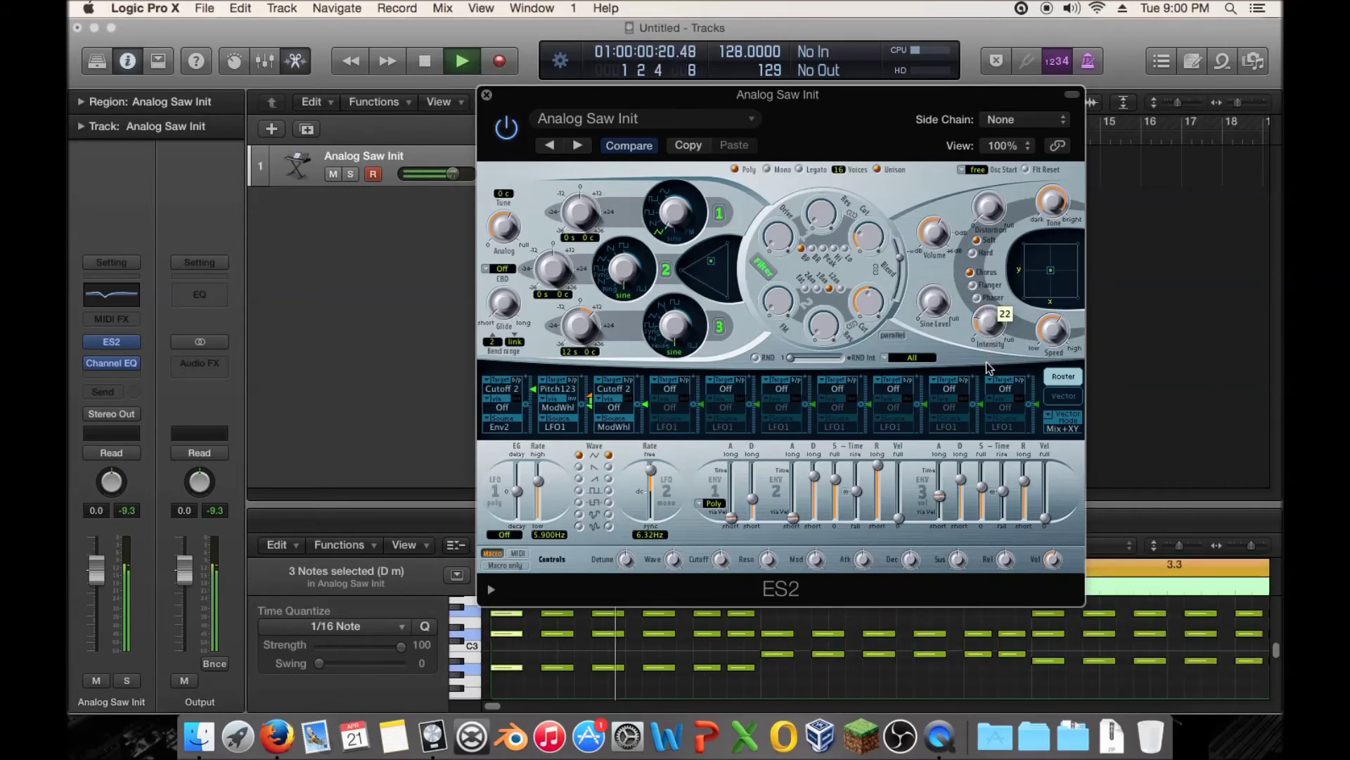
left_click_drag(986, 363, 985, 360)
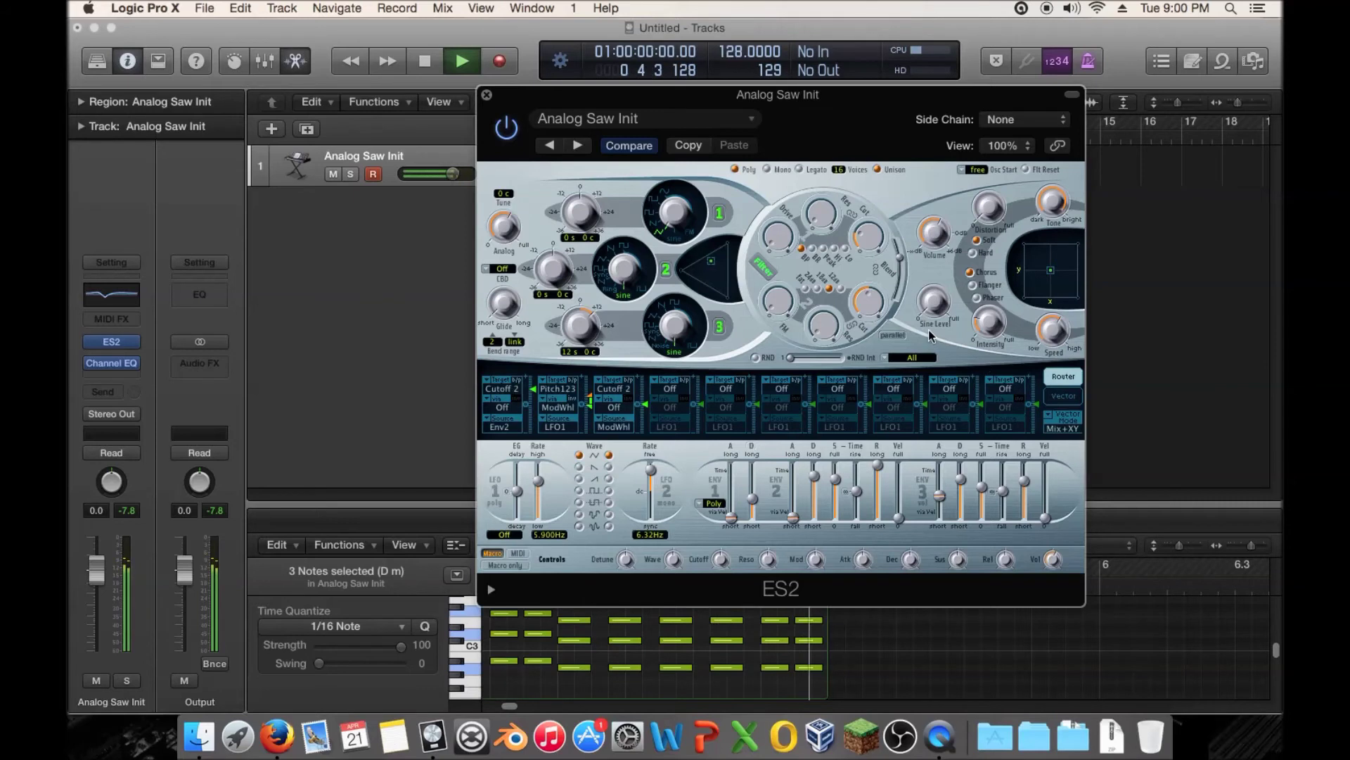
key("space")
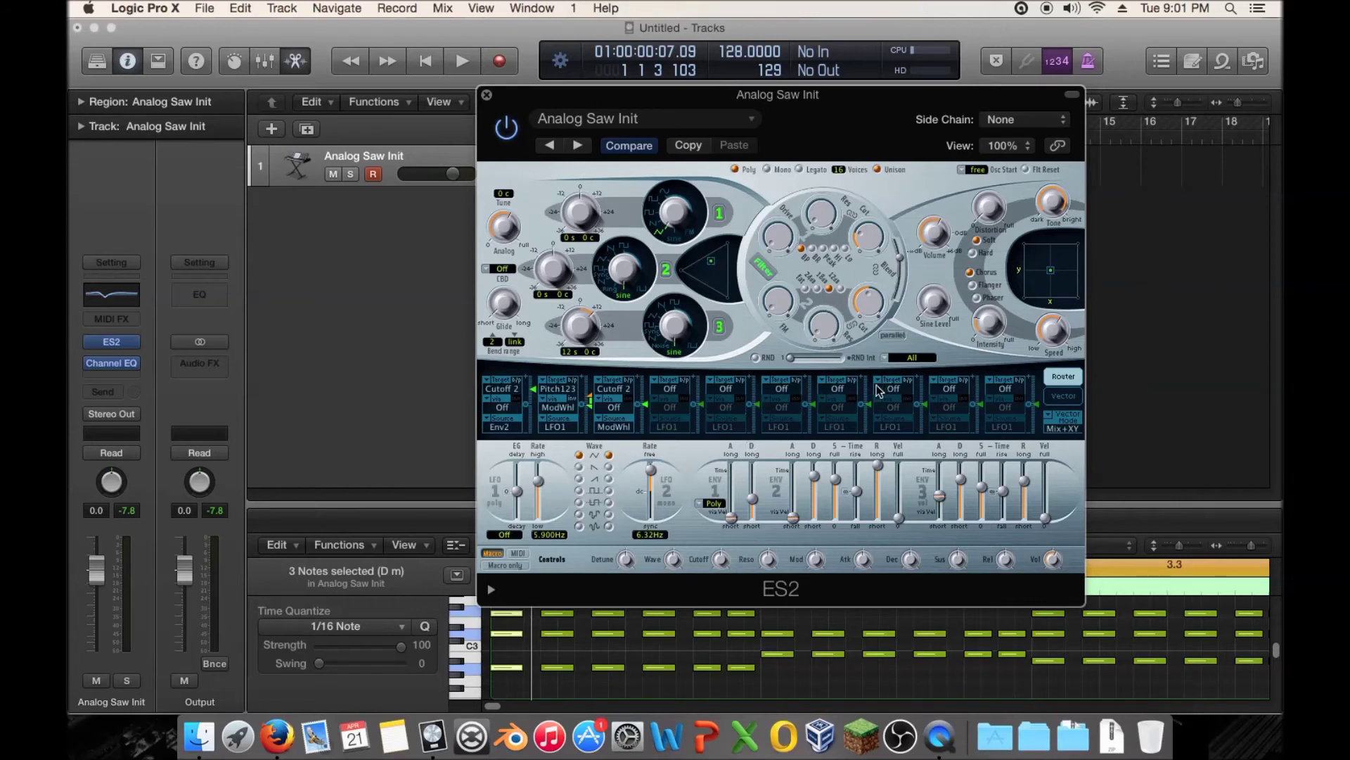
Switch the filters to series and back to parallel, then bring up the track's Channel EQ.
left_click(892, 336)
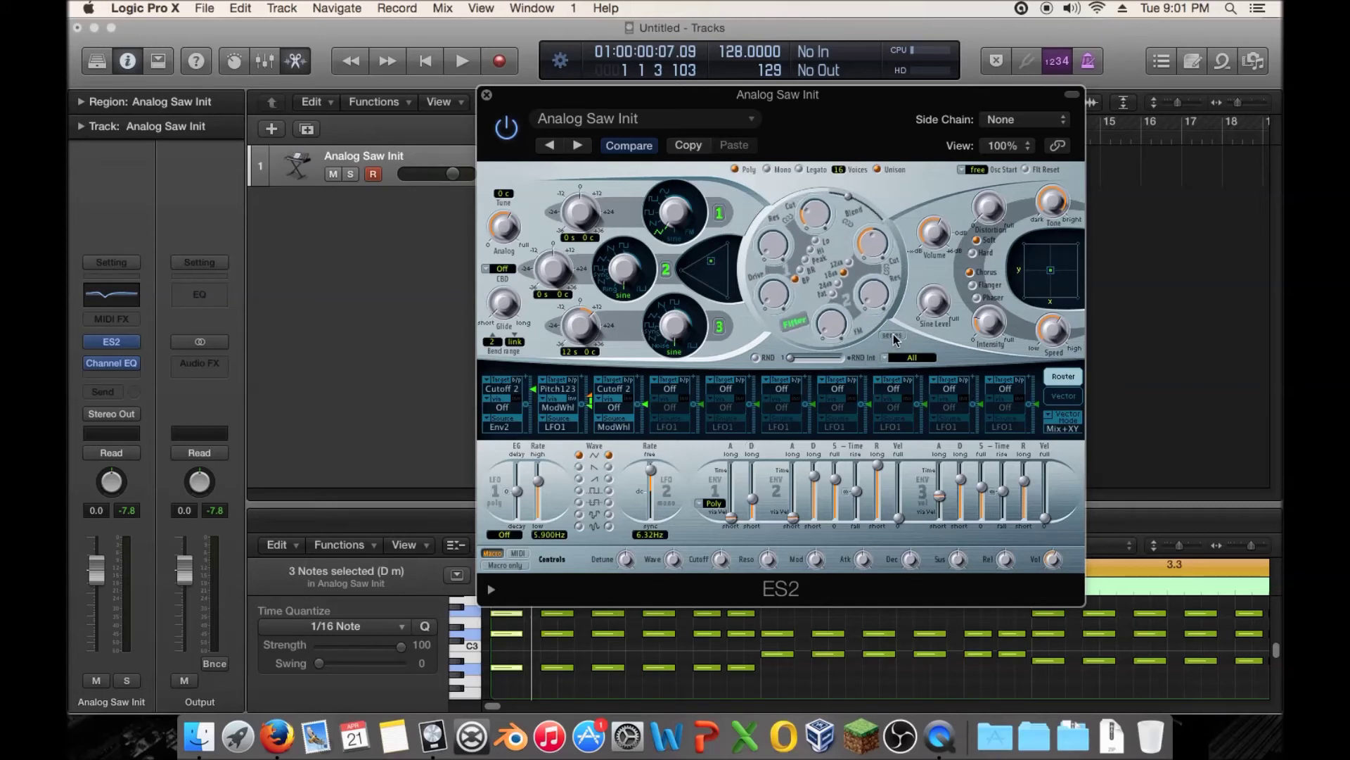
left_click(893, 336)
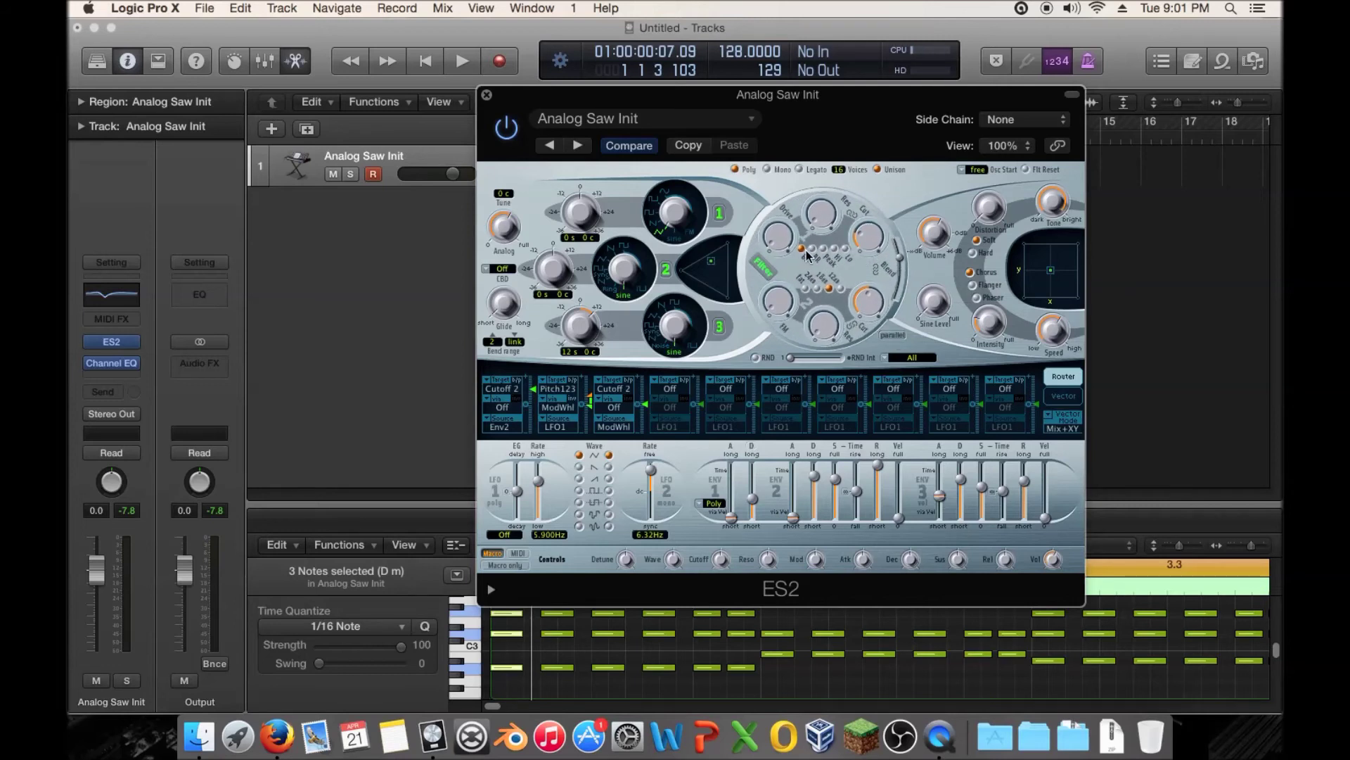
left_click(117, 364)
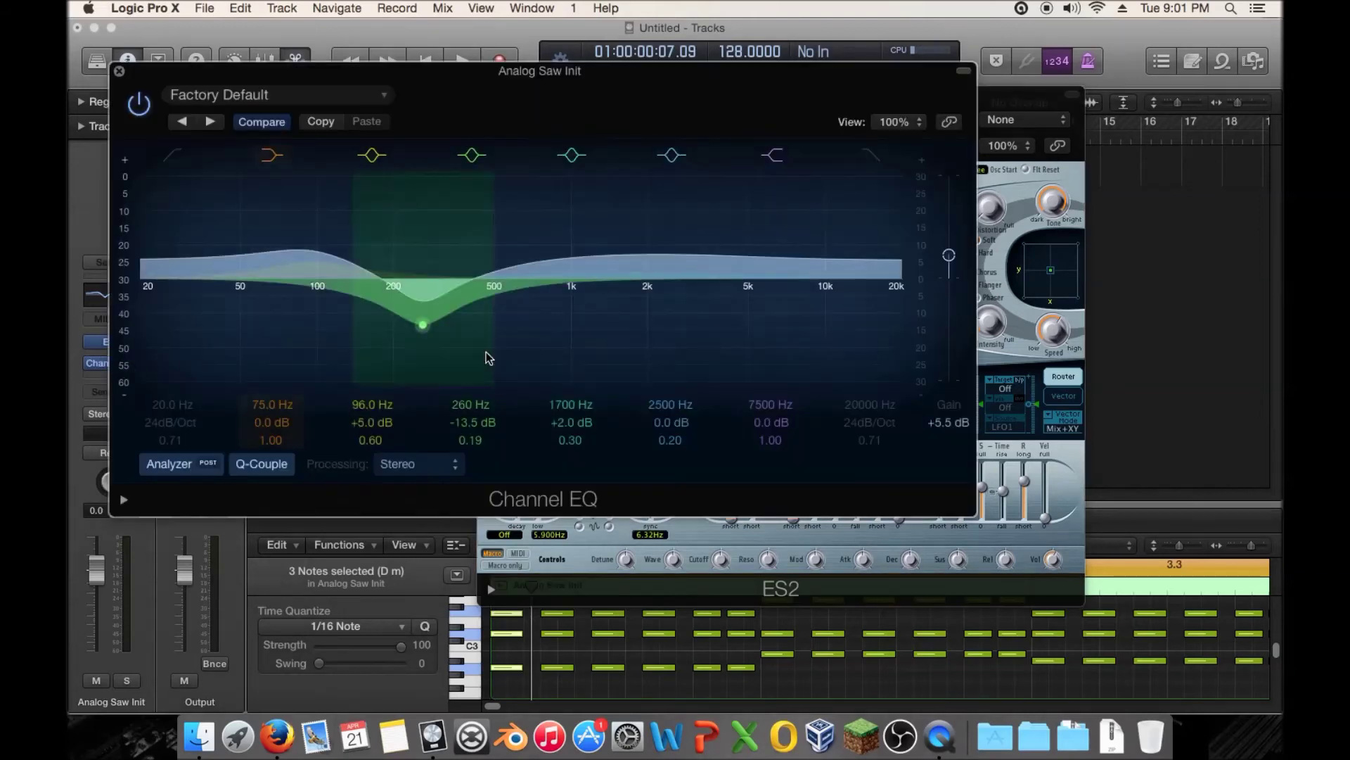
Recall the Channel EQ default and enable the low- and high-cut bands, positioning them between 100 and 700 Hz.
left_click(288, 98)
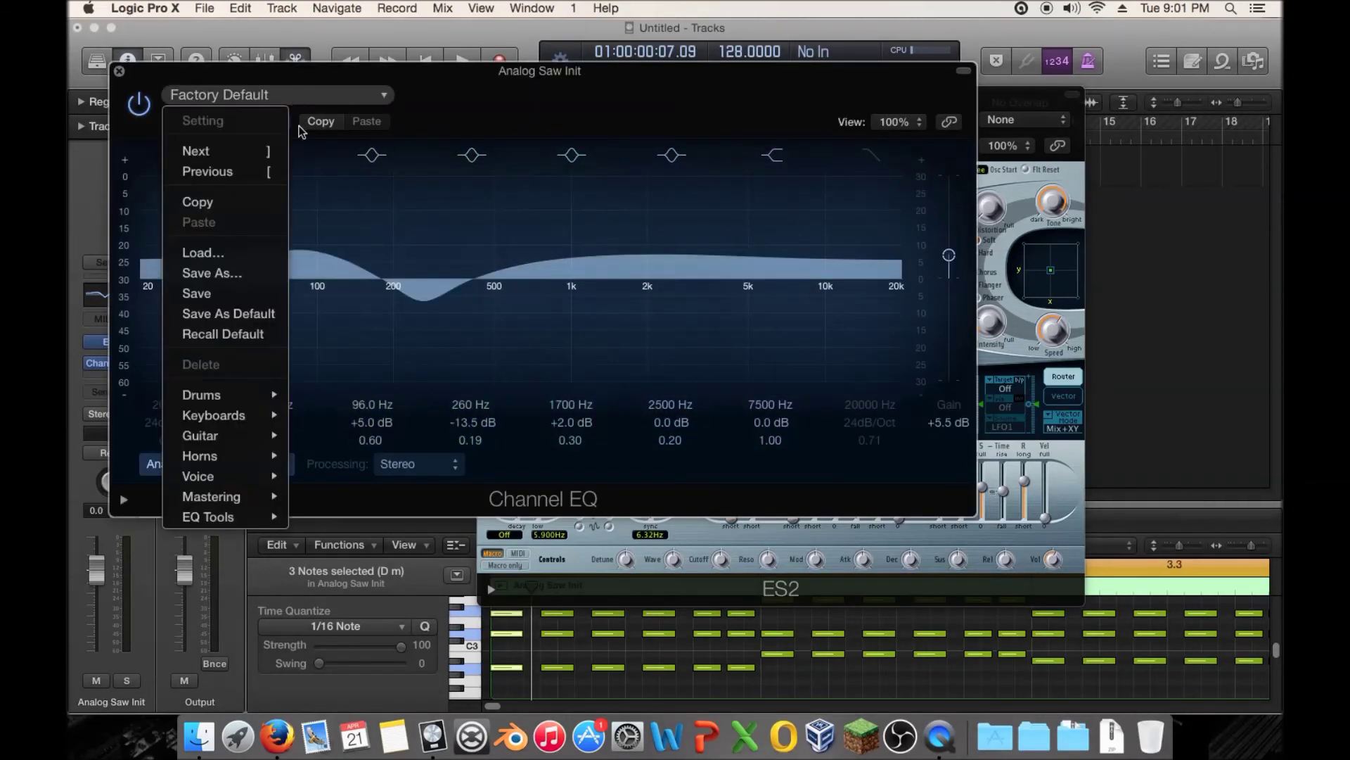
left_click(246, 330)
left_click(883, 157)
left_click_drag(895, 292, 490, 318)
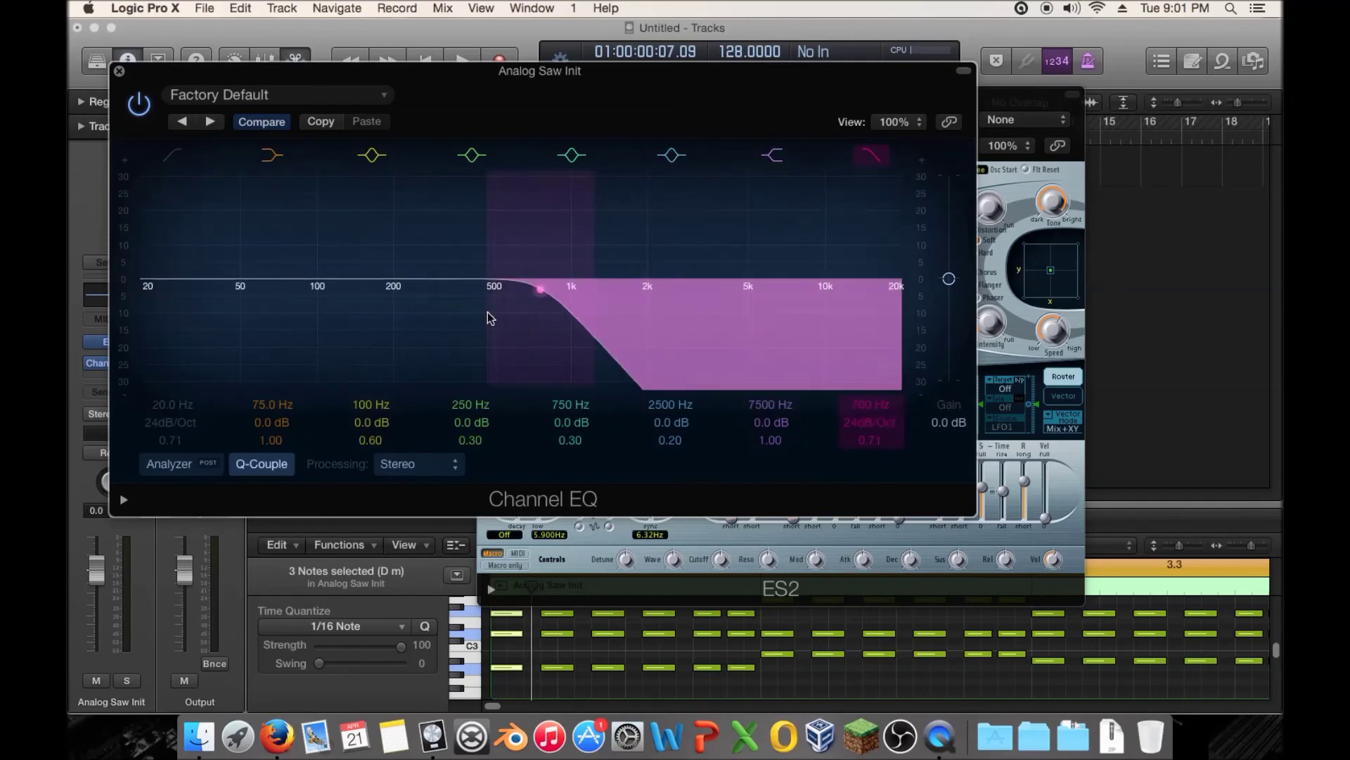
left_click(172, 156)
left_click_drag(183, 331, 554, 320)
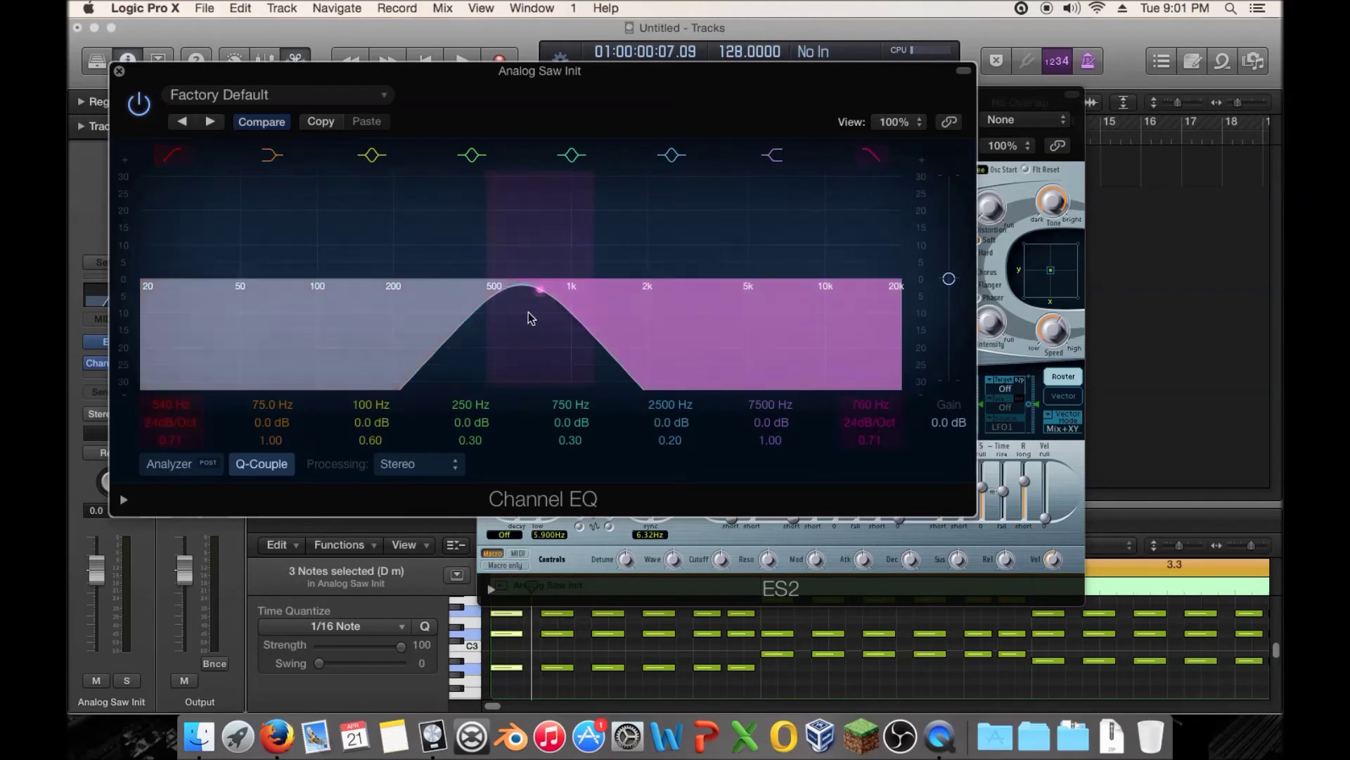
left_click_drag(521, 316, 534, 310)
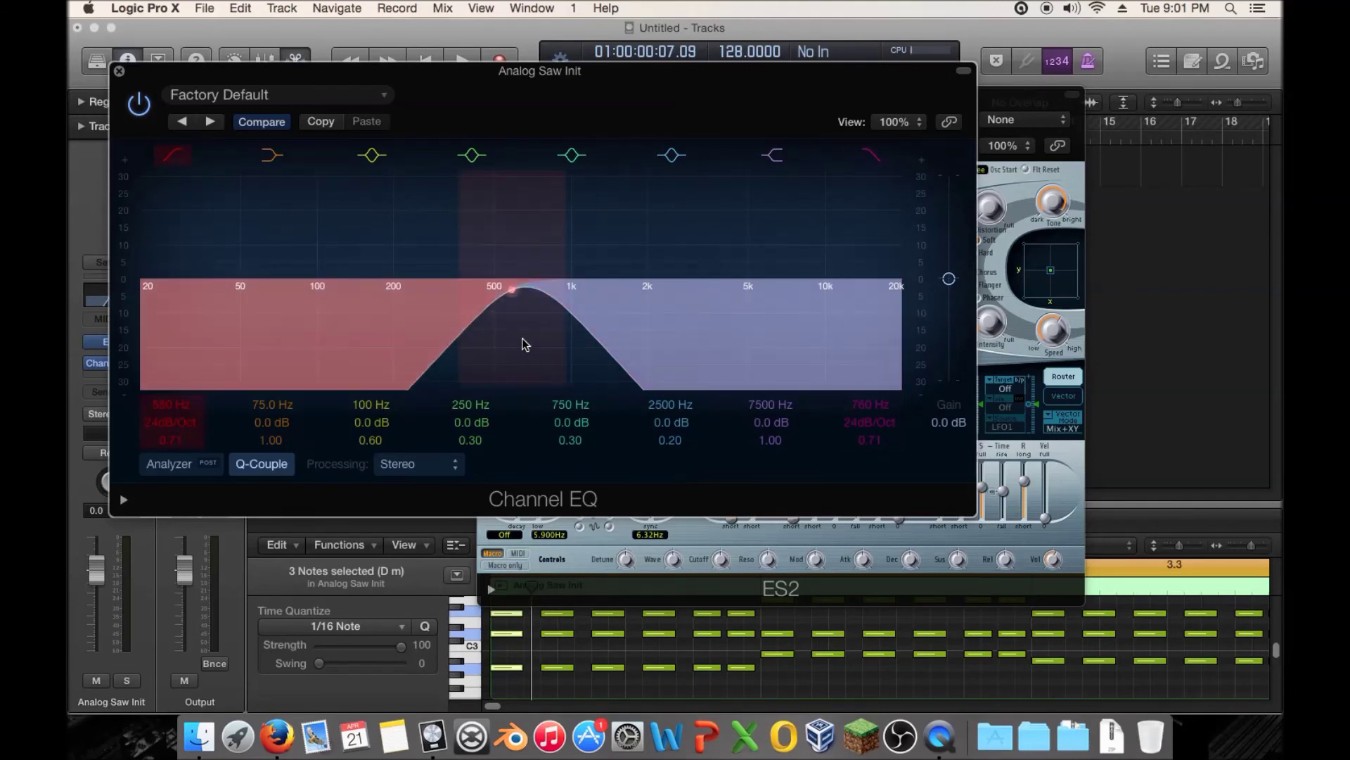
left_click_drag(525, 345, 344, 341)
left_click_drag(583, 325, 377, 342)
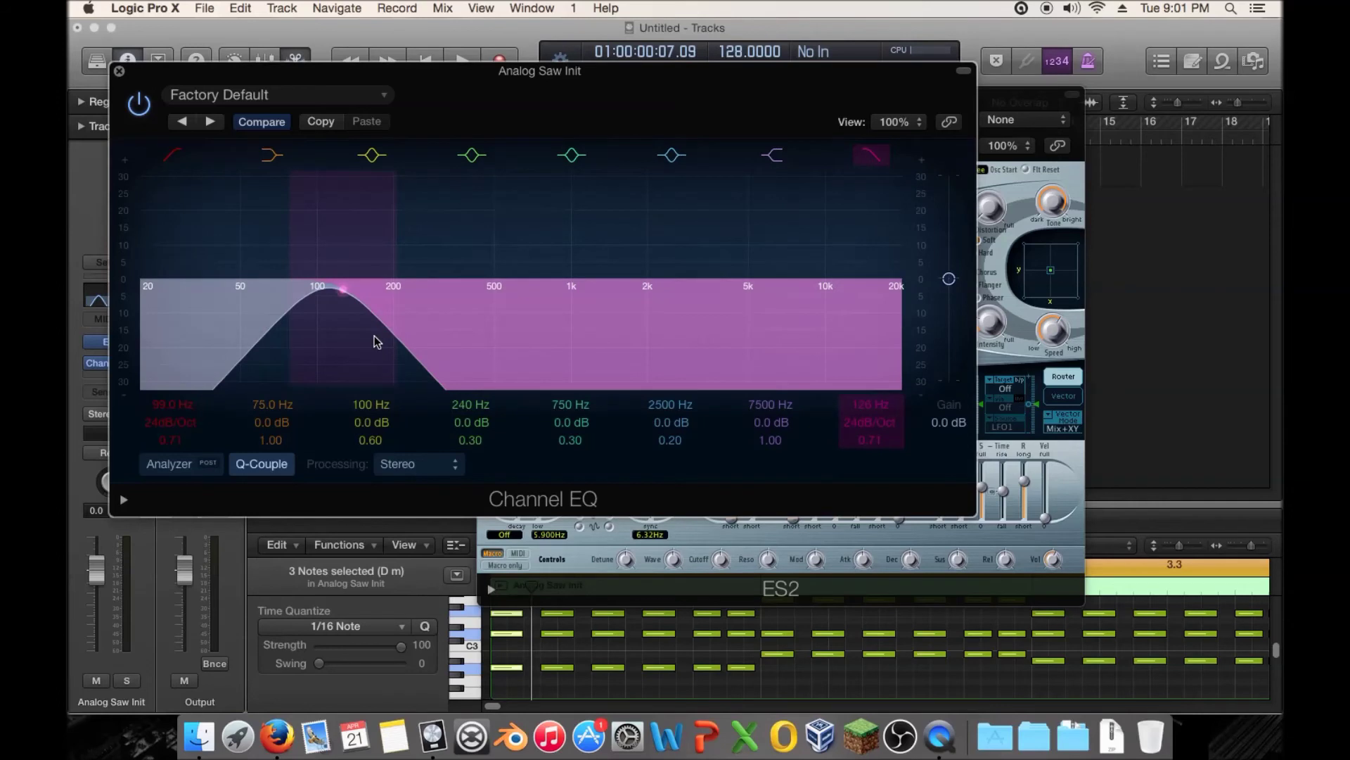
While playing, sweep the low and high cuts to audition narrow bands from 120 Hz to 1 kHz.
key("space")
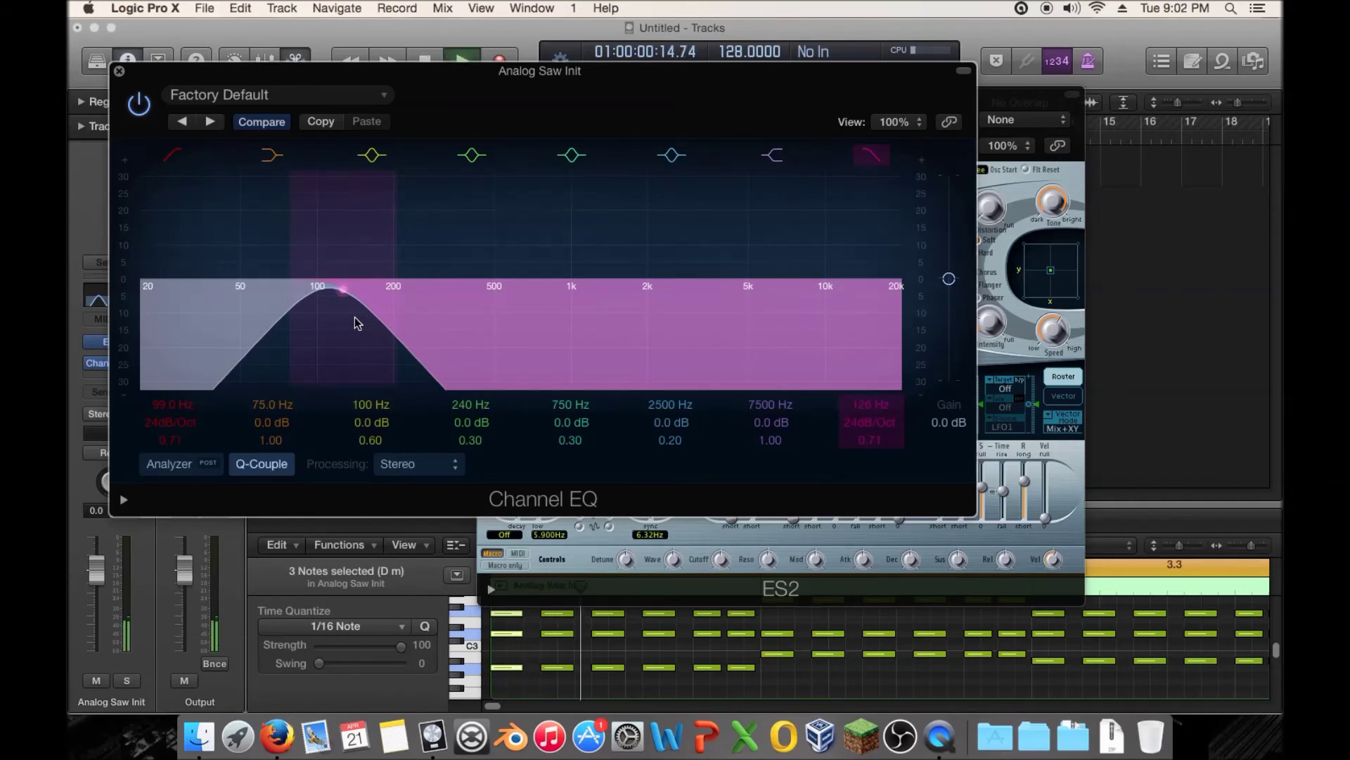
left_click_drag(358, 323, 564, 331)
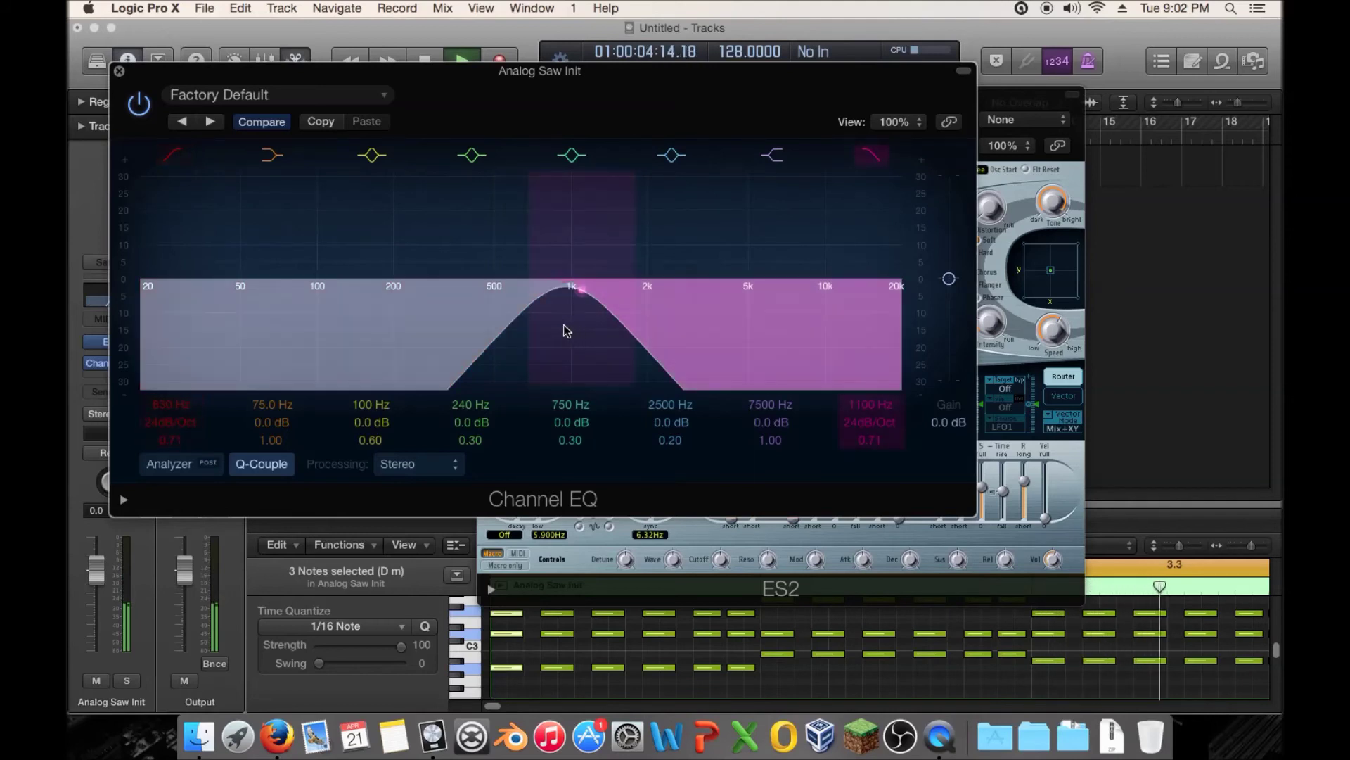
left_click_drag(551, 331, 394, 331)
left_click_drag(552, 326, 902, 326)
left_click_drag(336, 326, 777, 324)
Close the Channel EQ and remove it from the track with No Plug-in.
left_click(119, 71)
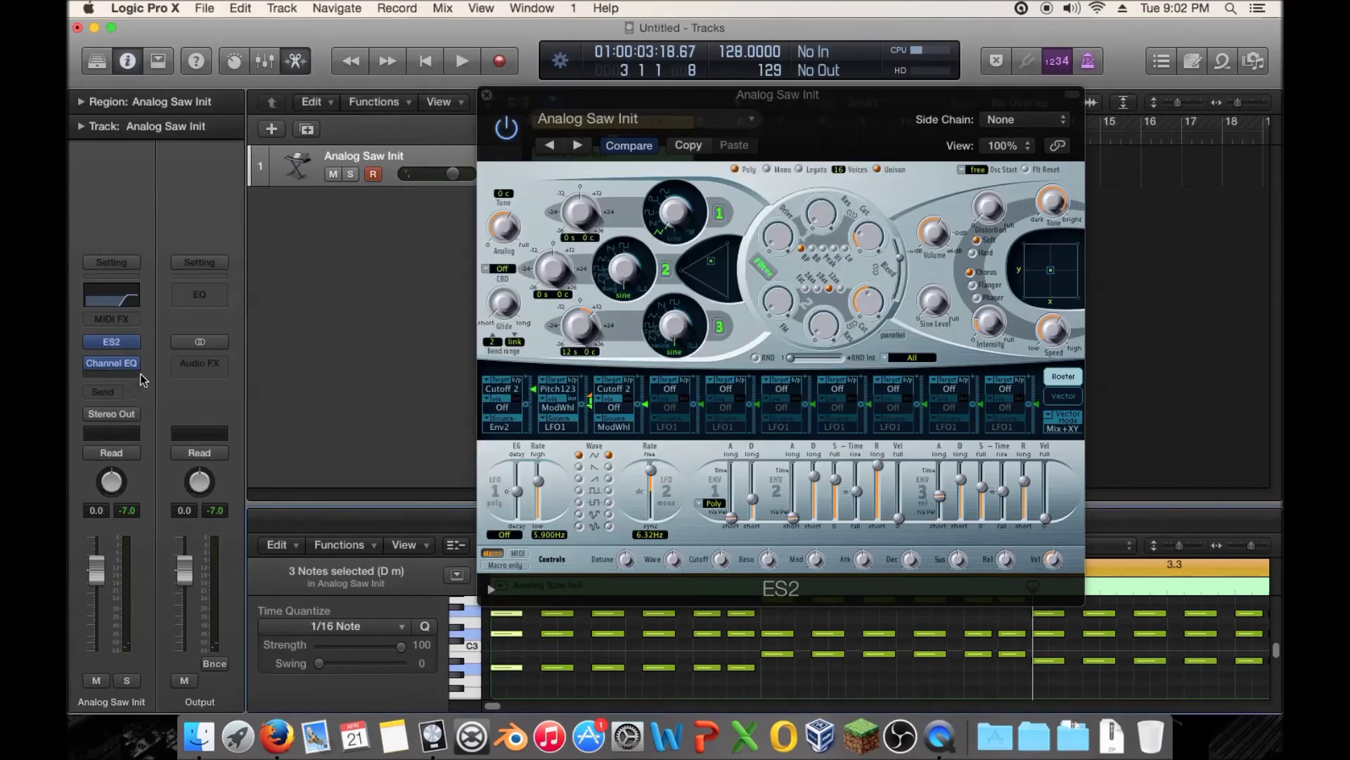
left_click(141, 373)
left_click(130, 374)
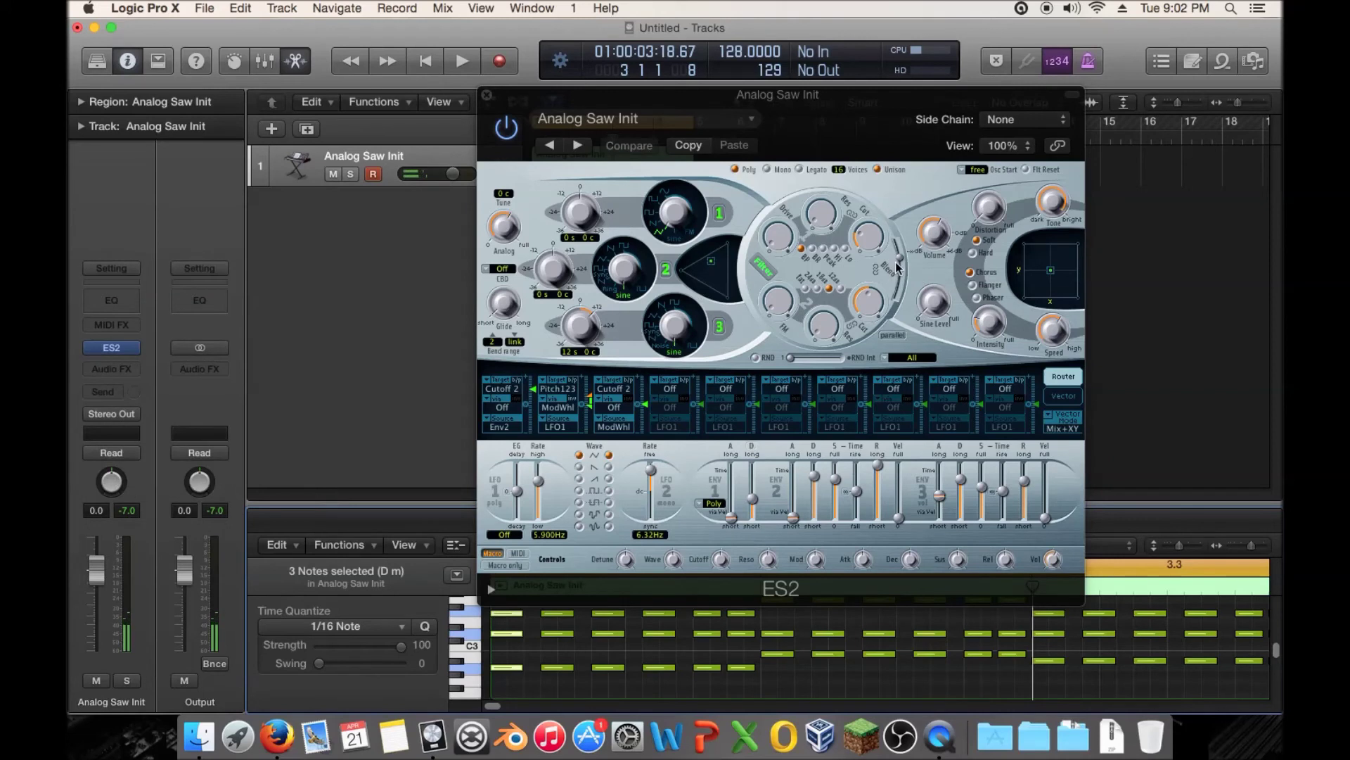
Raise the ES2 filter blend, sweep the cutoff between 0.748, 0.374 and fully down, and set Filter 1 to band-pass, then the next mode.
left_click_drag(898, 258, 858, 167)
key("space")
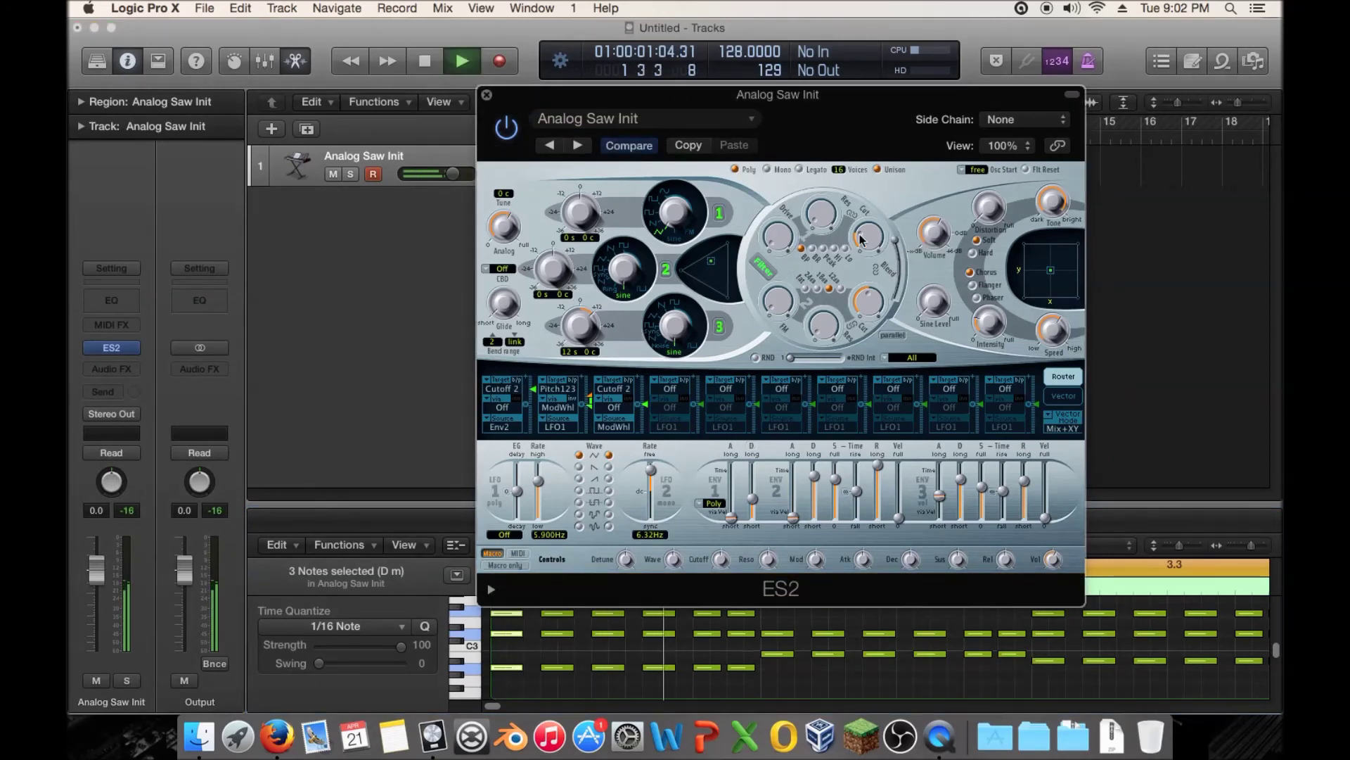
left_click_drag(868, 236, 883, 137)
key("space")
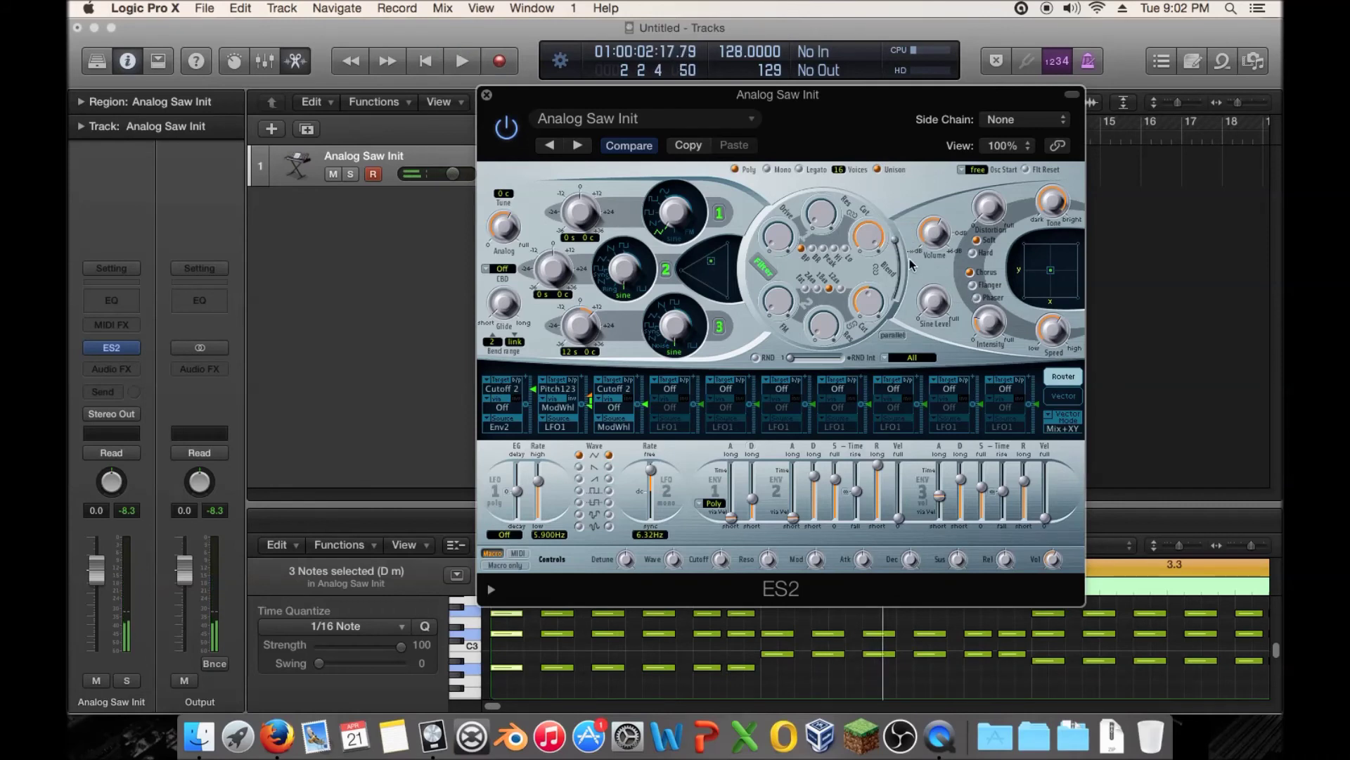
left_click_drag(870, 235, 875, 393)
left_click_drag(880, 244, 872, 181)
left_click_drag(856, 246, 902, 67)
left_click(813, 249)
left_click(824, 248)
Reopen ES2, insert a Channel EQ, and boost a band 11 dB around 124 Hz.
left_click(109, 352)
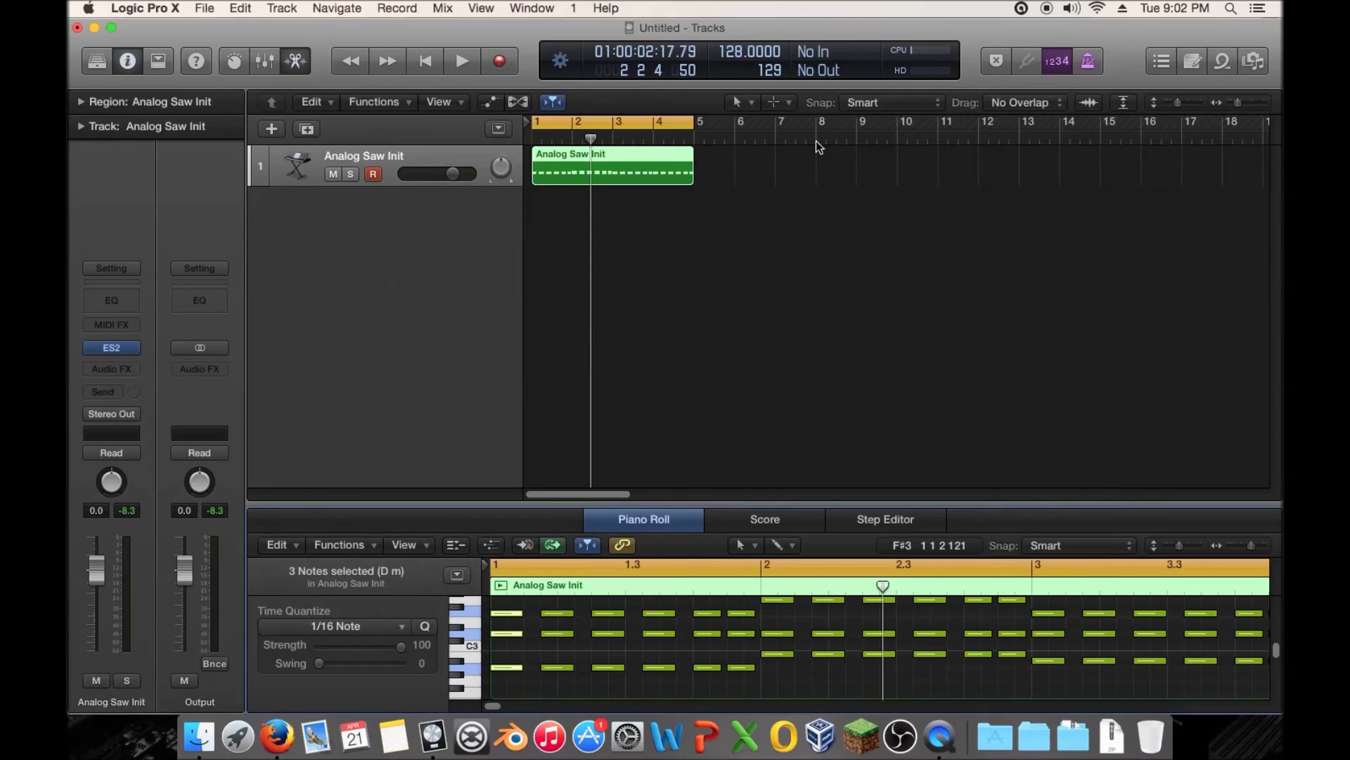
left_click(106, 351)
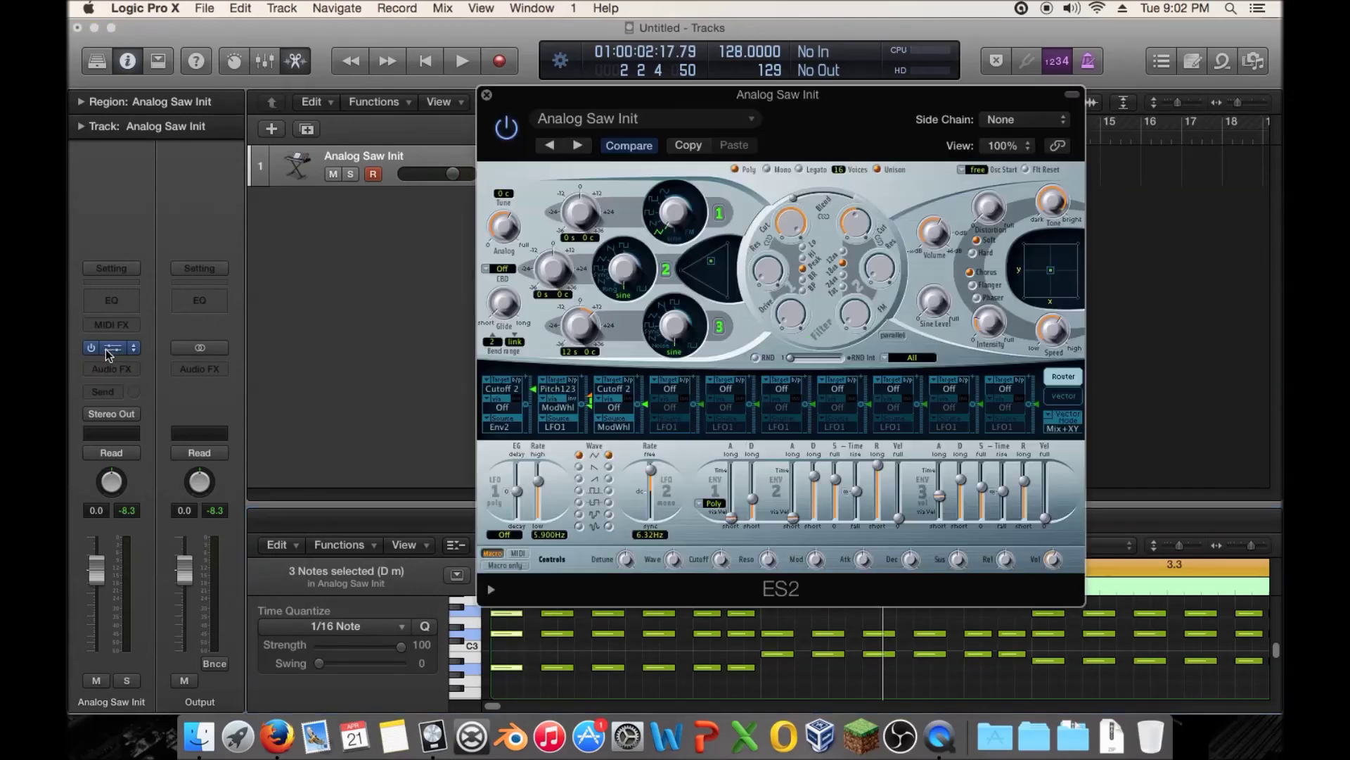
left_click(110, 304)
left_click_drag(538, 279, 458, 240)
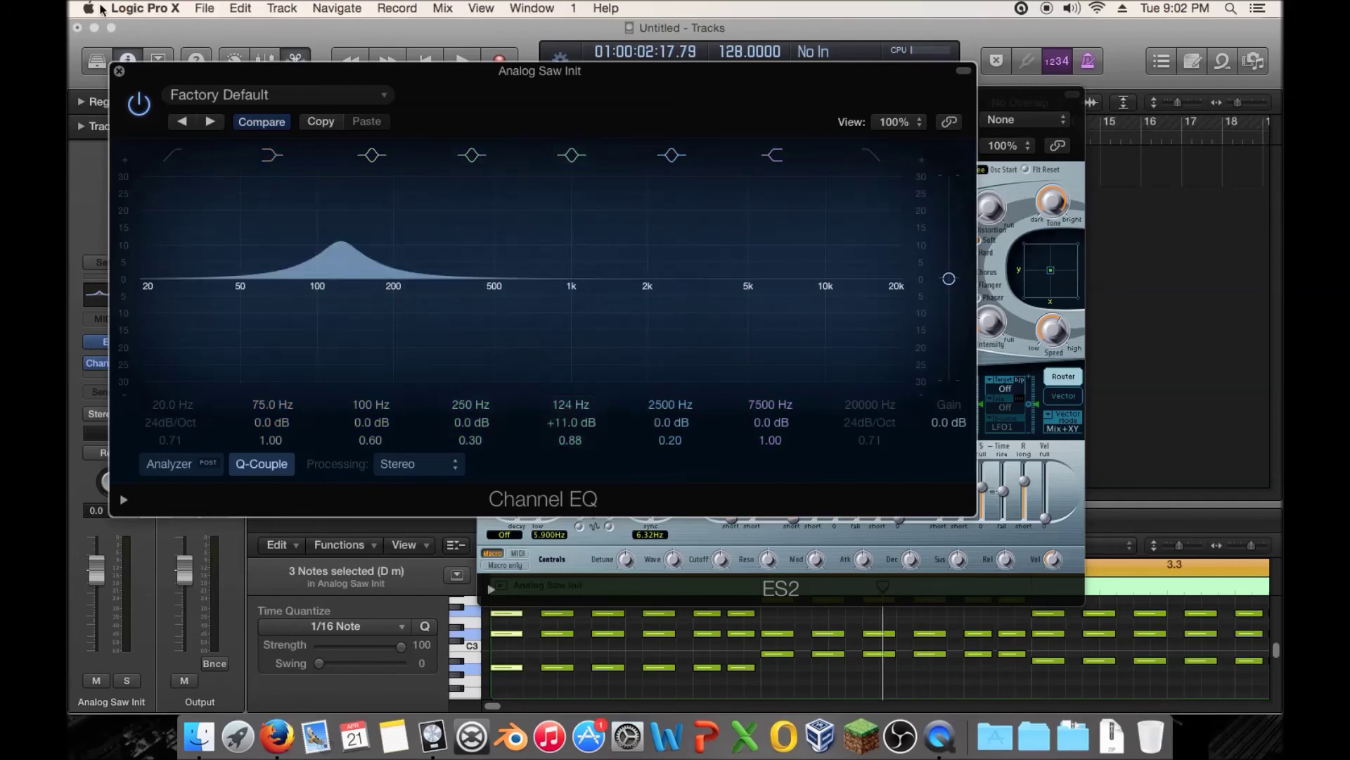
Close and remove the Channel EQ again, then change the ES2 first filter's mode.
left_click(119, 71)
left_click(134, 361)
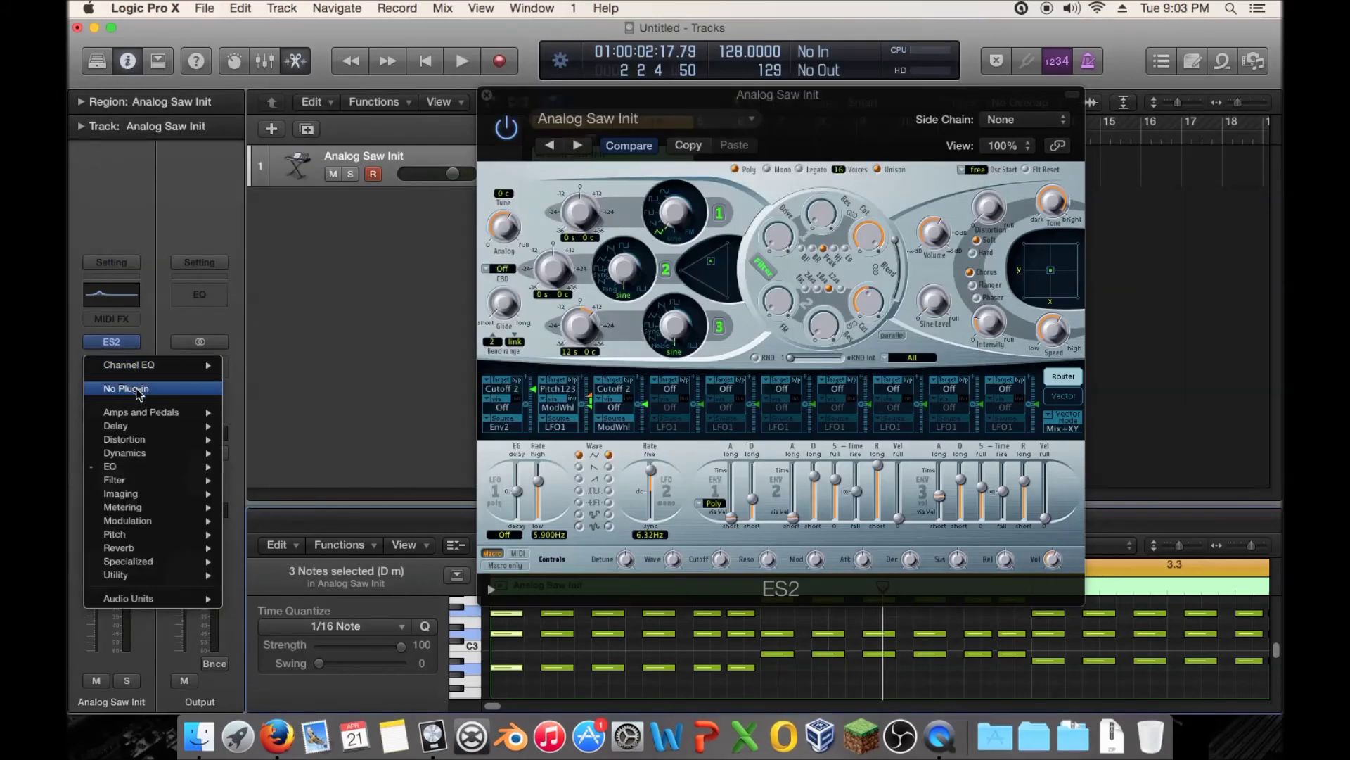
left_click(137, 387)
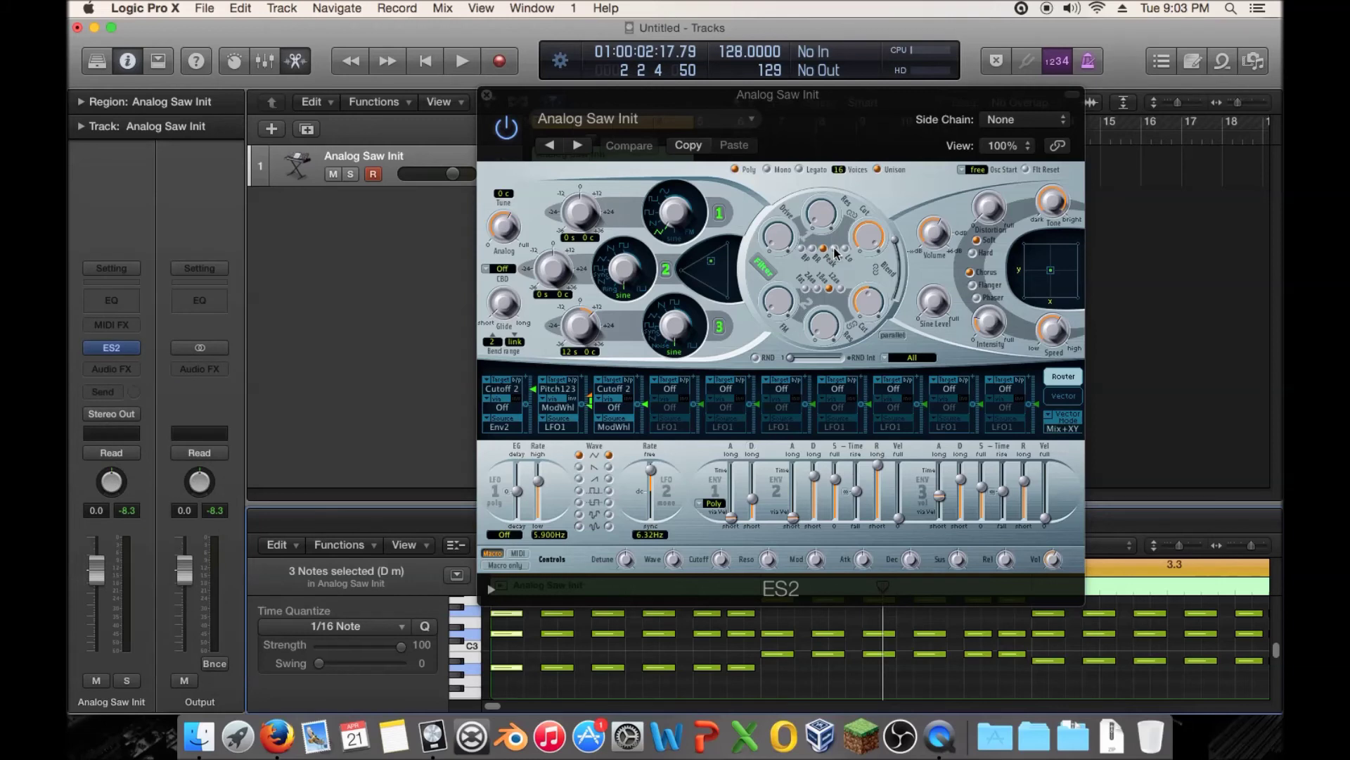
left_click(834, 249)
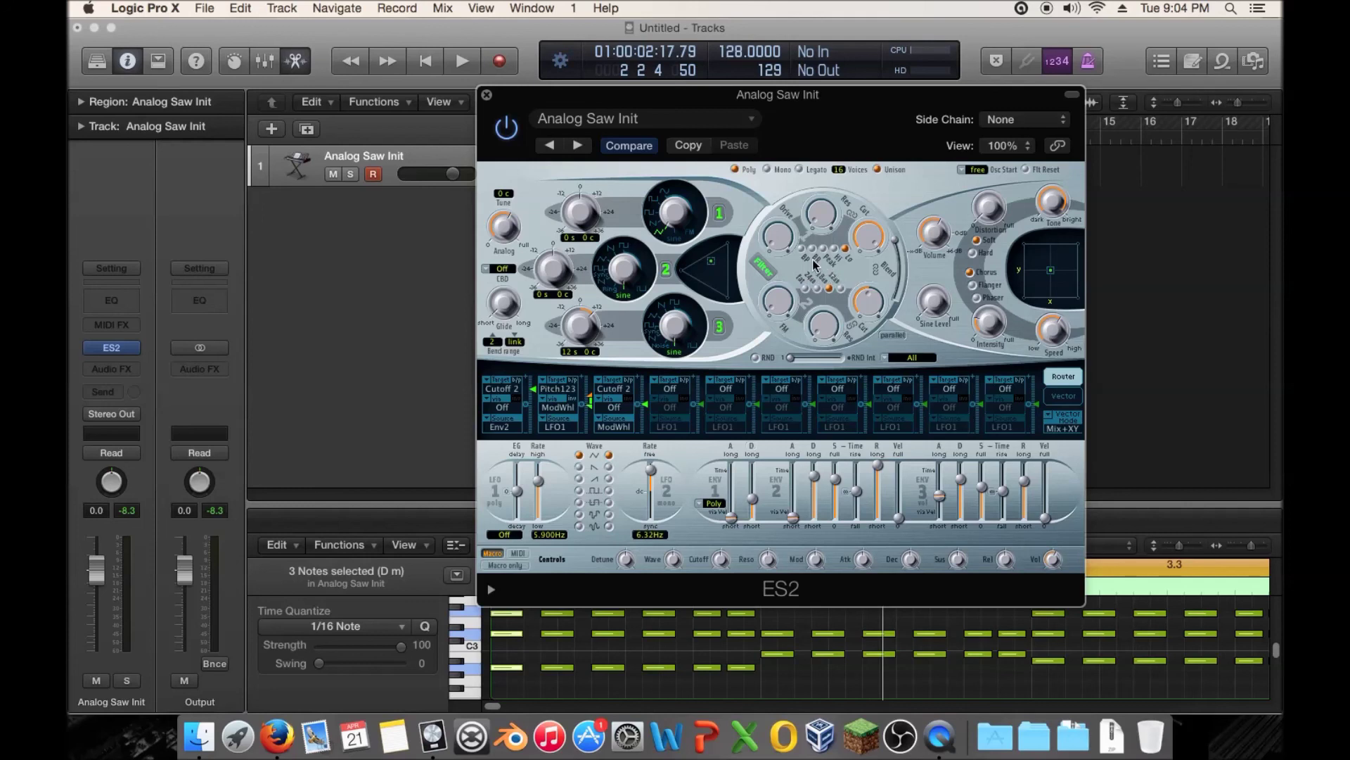
Check the Analog Saw Init channel strip, now with ES2 as its only plug-in.
mouse_move(117, 348)
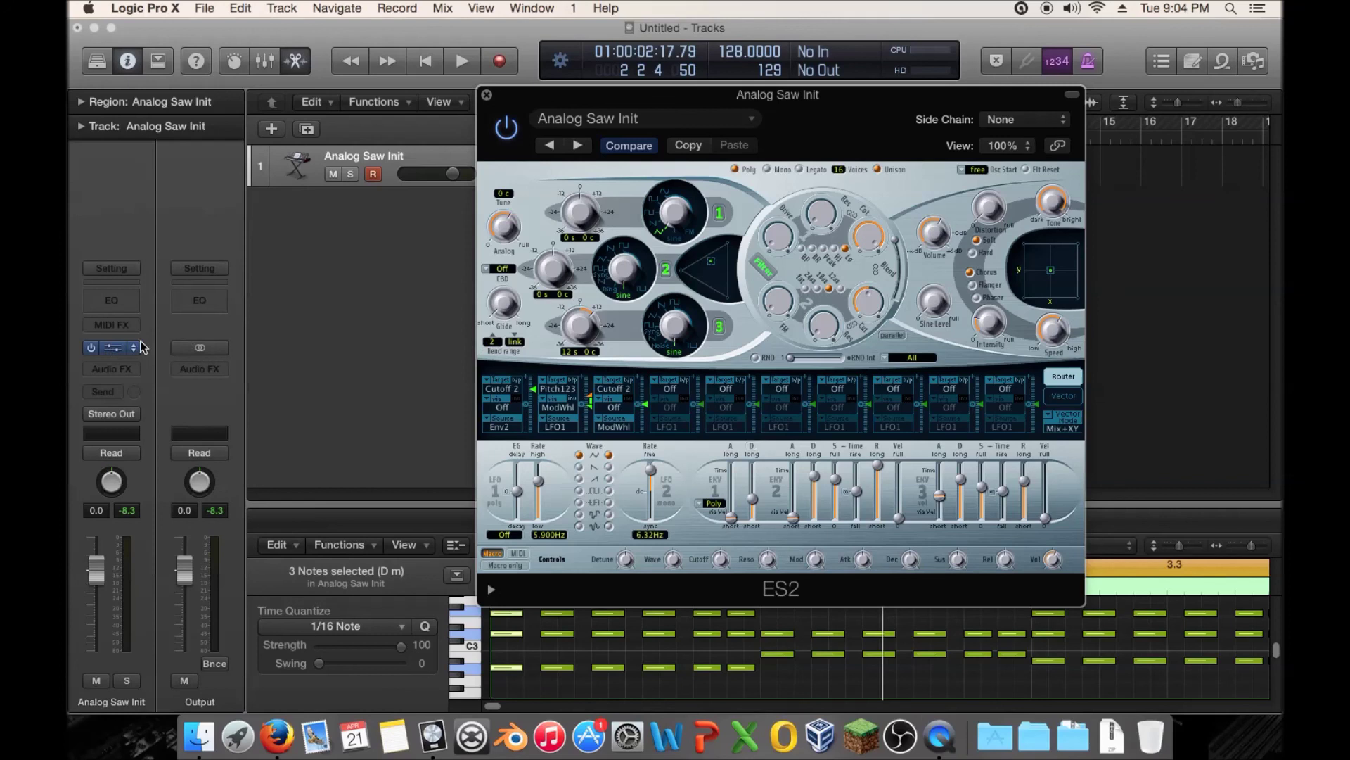